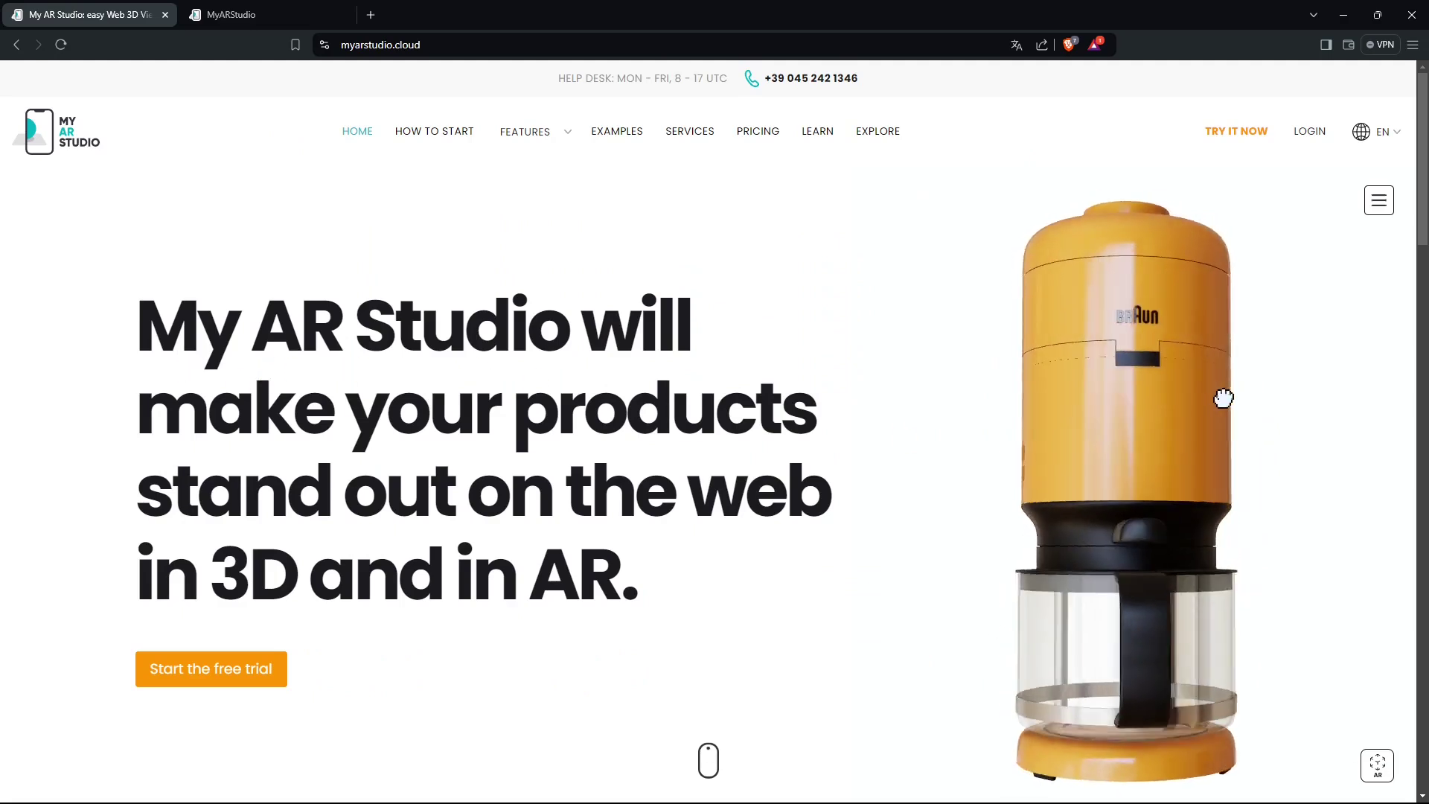
Step: Orbit and tilt the homepage's 3D coffee maker to see its sides and top
left_click_drag(1084, 404, 1036, 462)
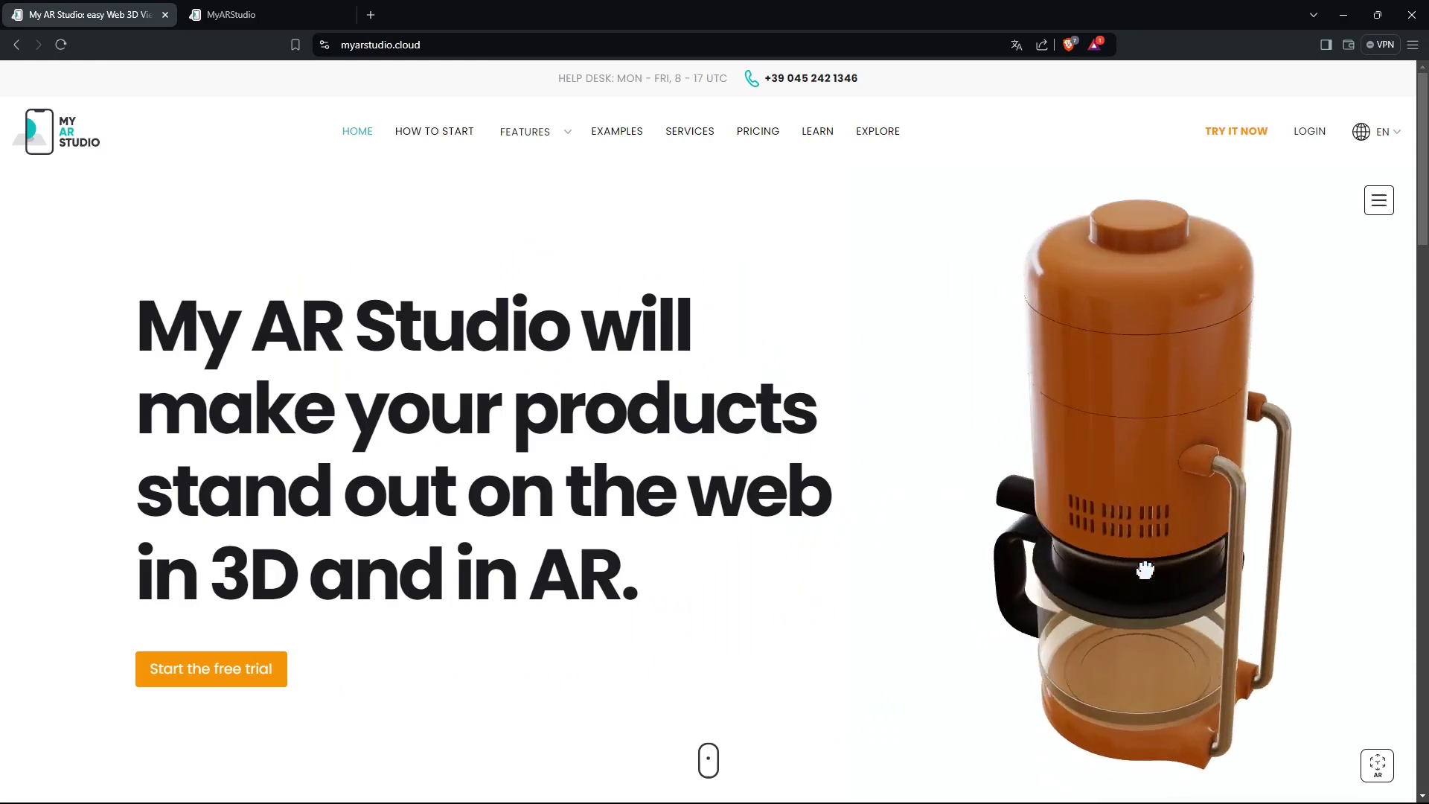
mouse_move(1101, 548)
left_mouse_down()
mouse_move(1141, 652)
mouse_move(1109, 536)
left_mouse_up()
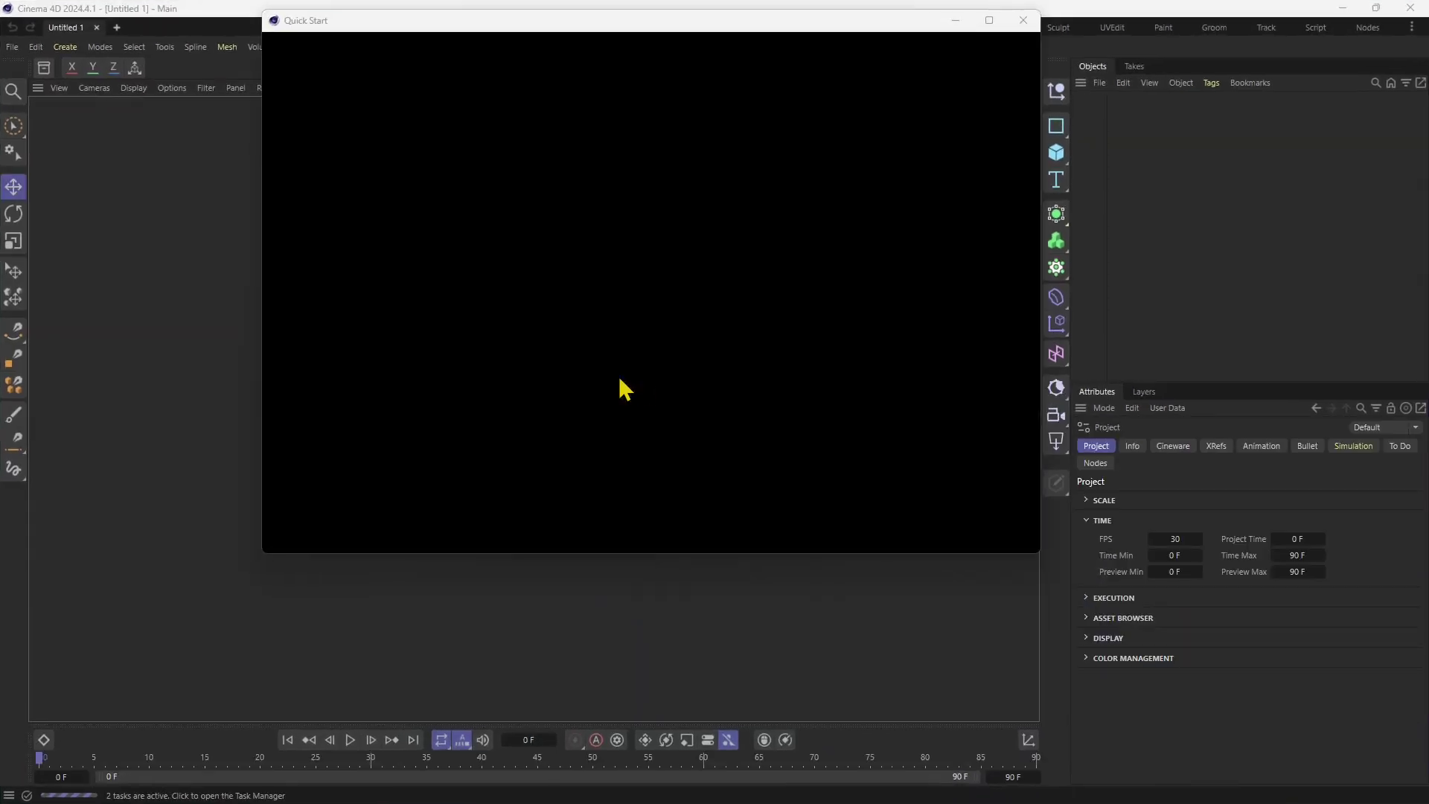
Step: Dismiss Quick Start and pick Fryer.stp from the Download folder in the Load File dialog
left_click(1023, 20)
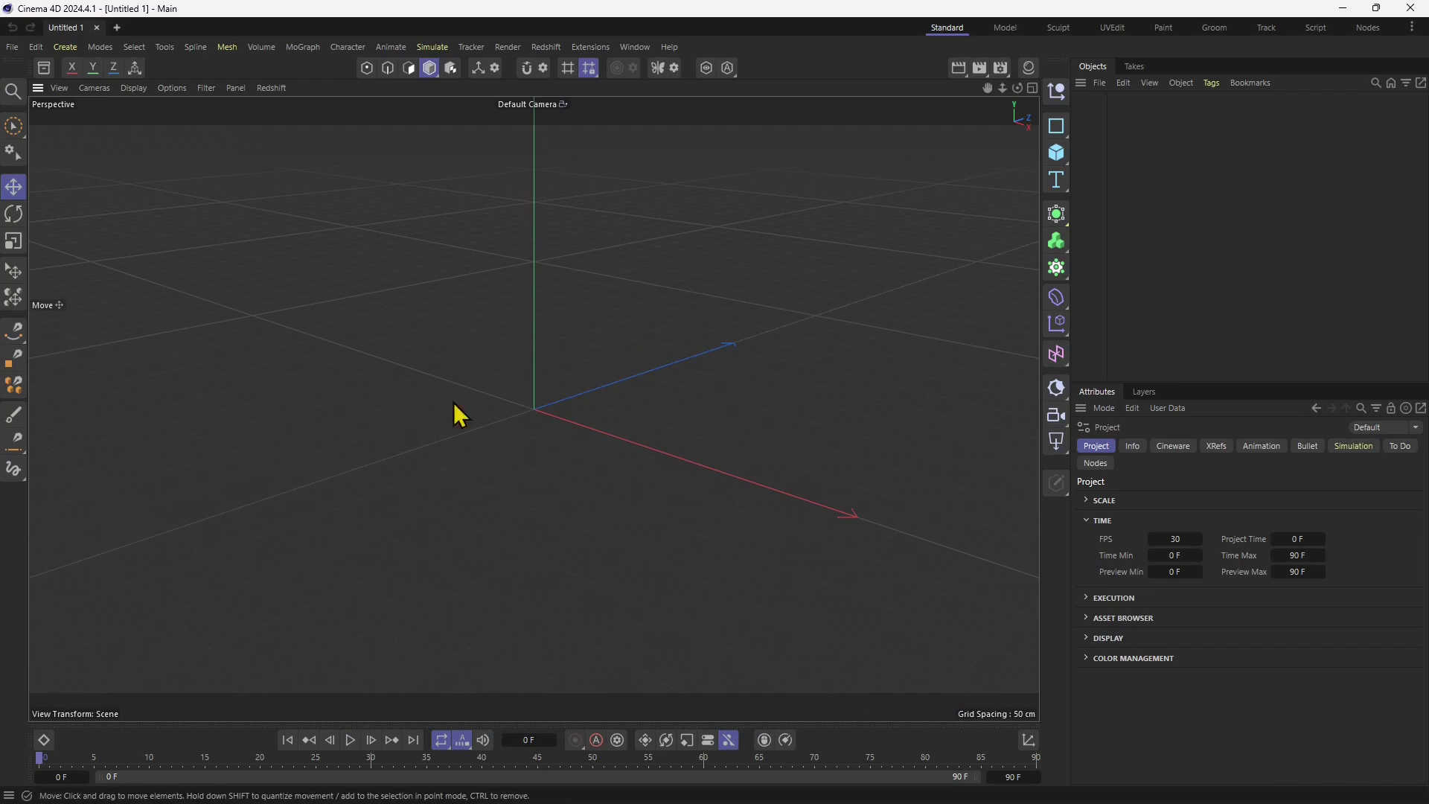
left_click(12, 48)
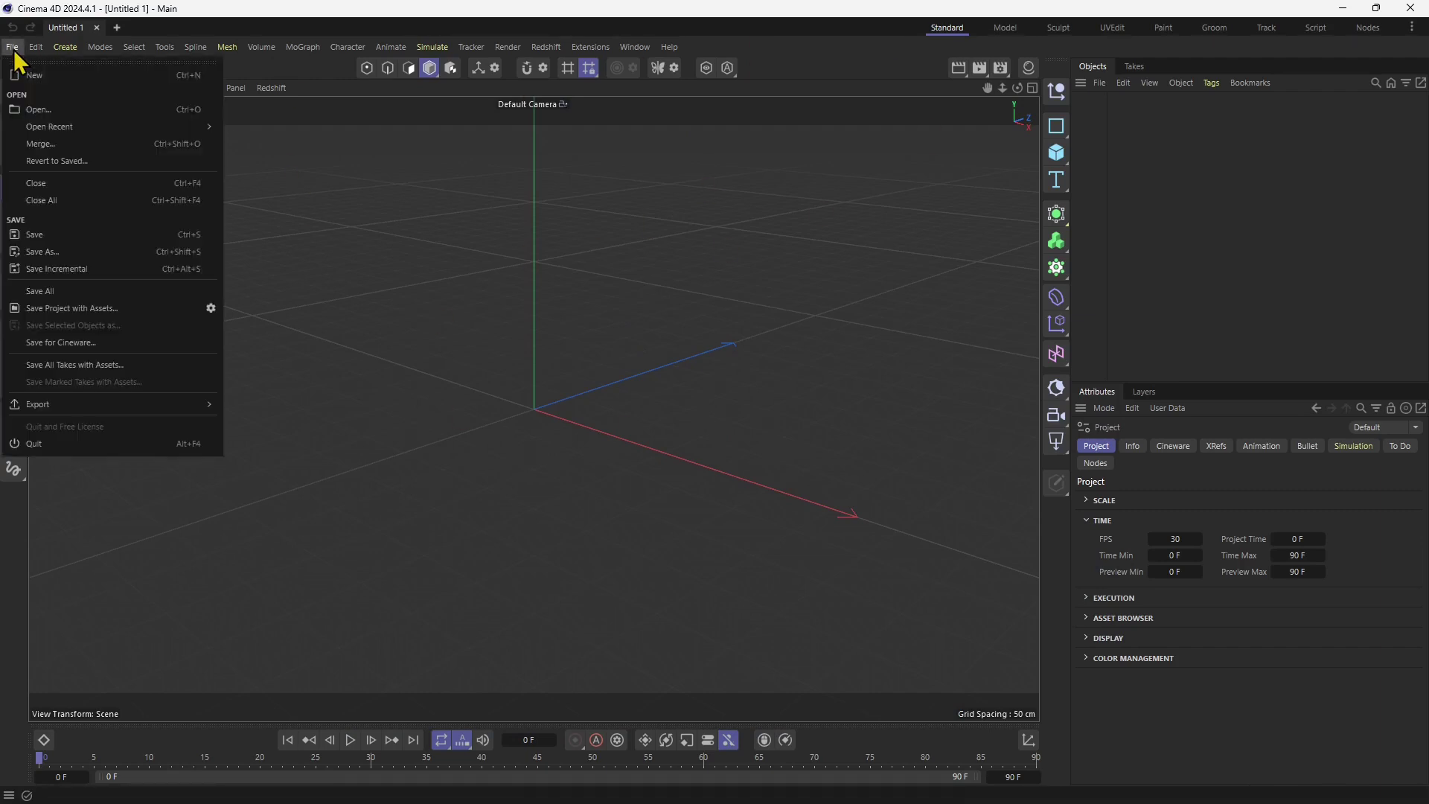
left_click(43, 115)
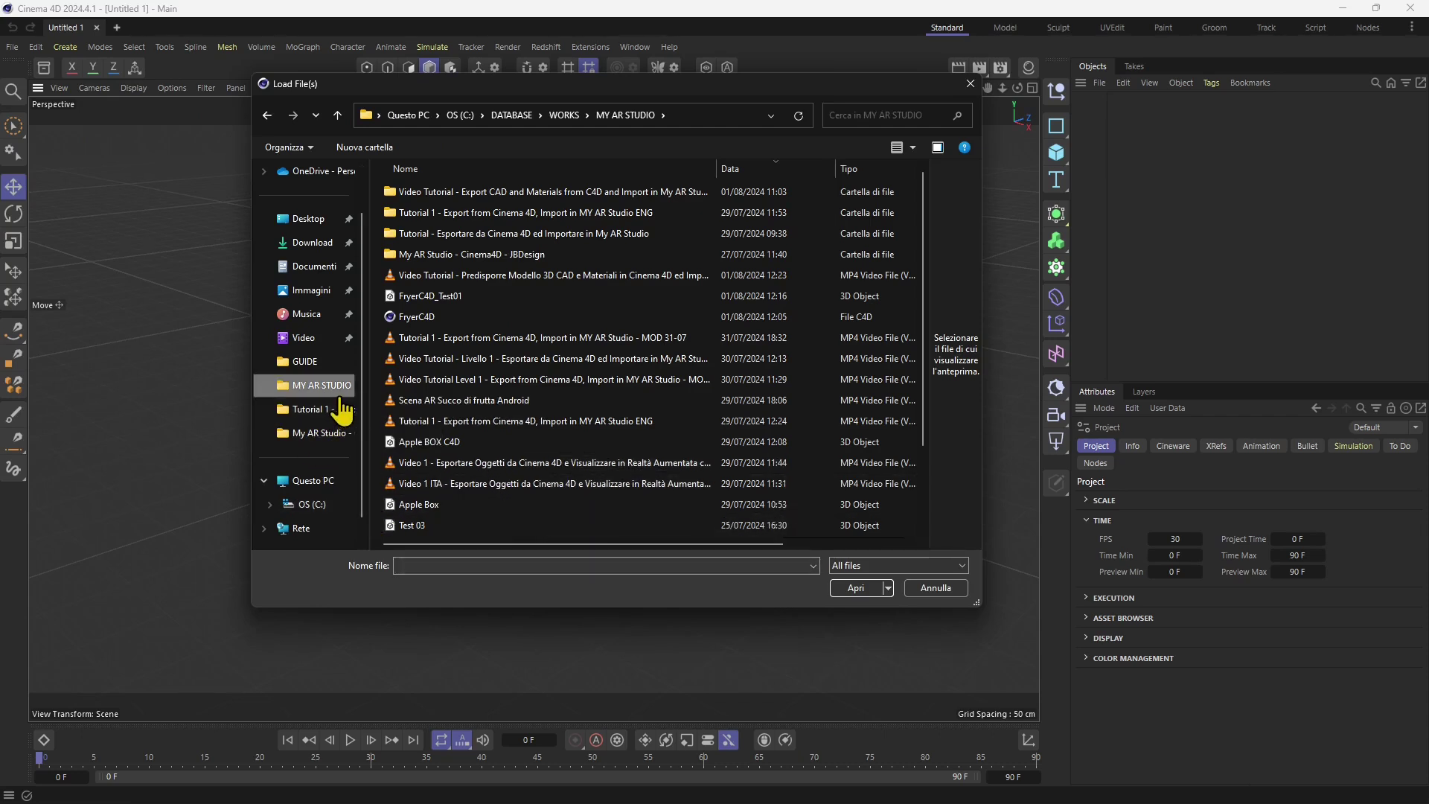
left_click(332, 247)
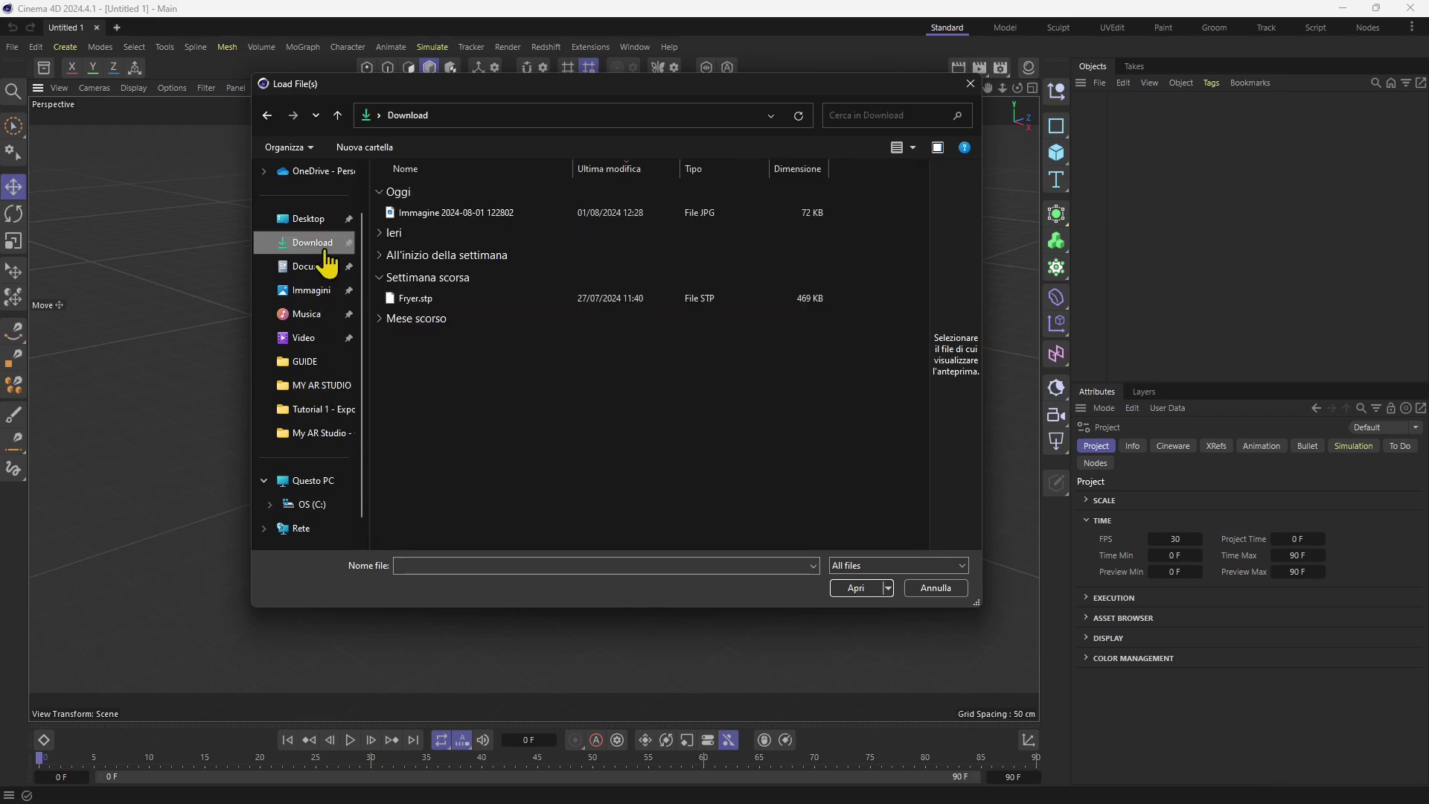
left_click(419, 304)
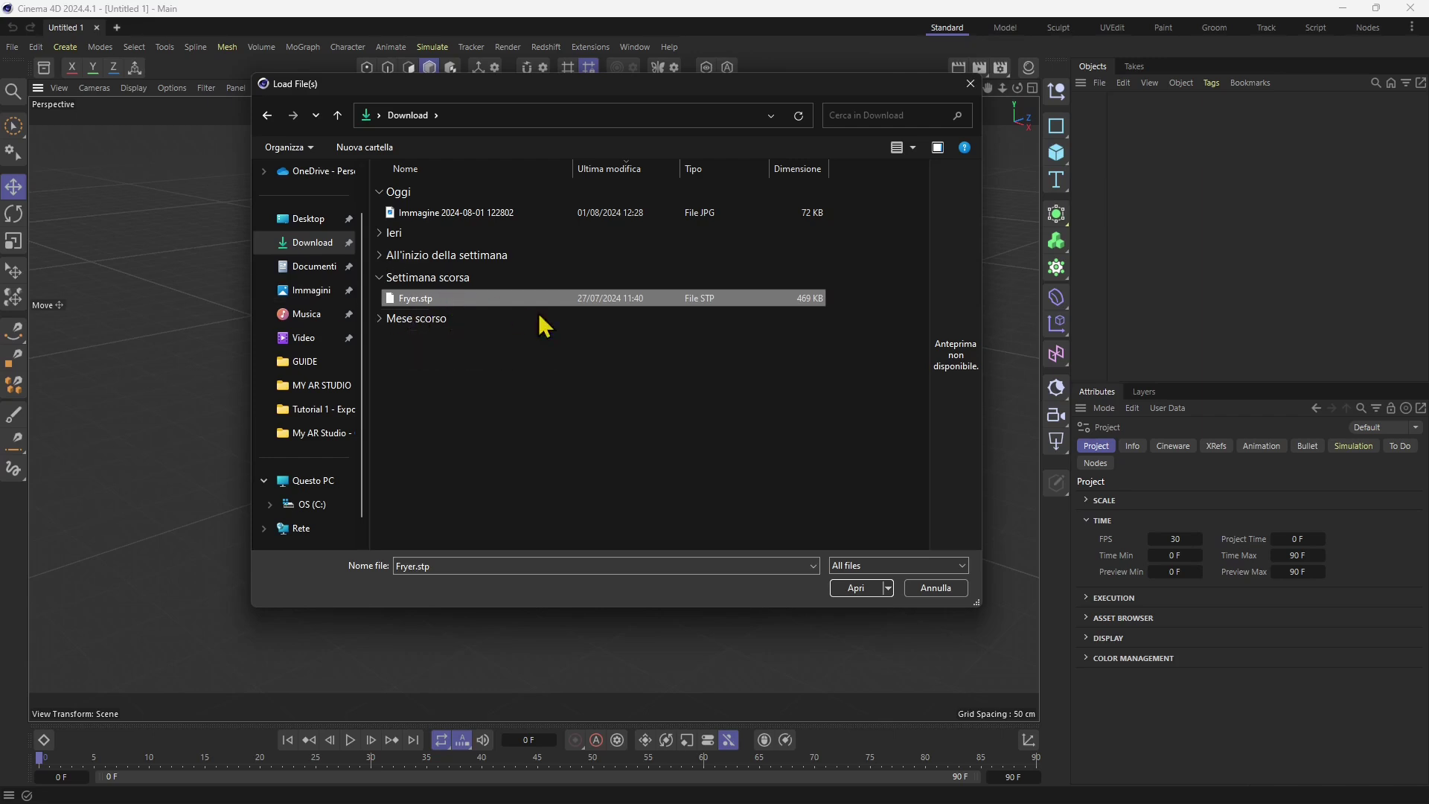
Step: Load Fryer.stp, then move up and enlarge its STEP Import Settings dialog
left_click(855, 592)
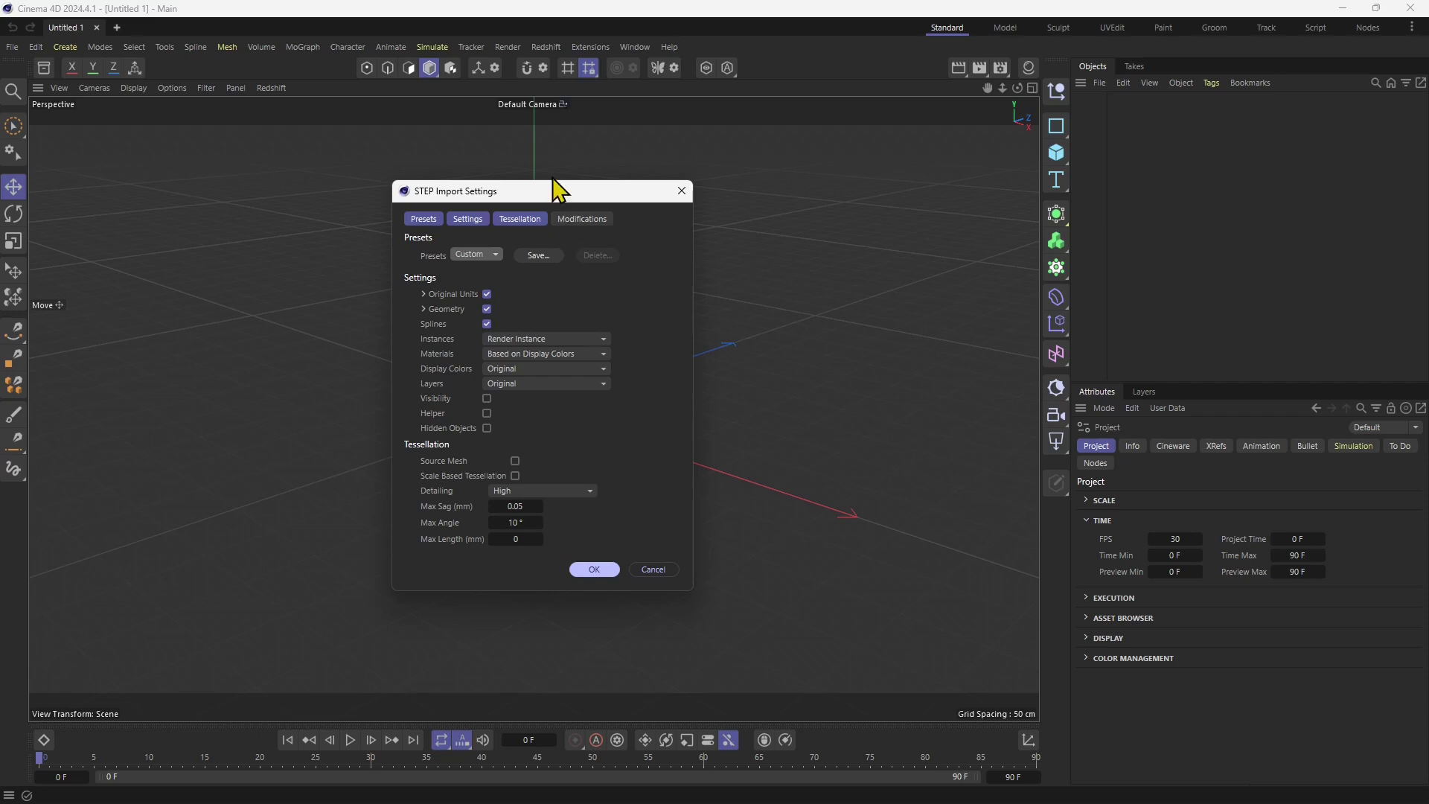
left_click_drag(559, 193, 569, 154)
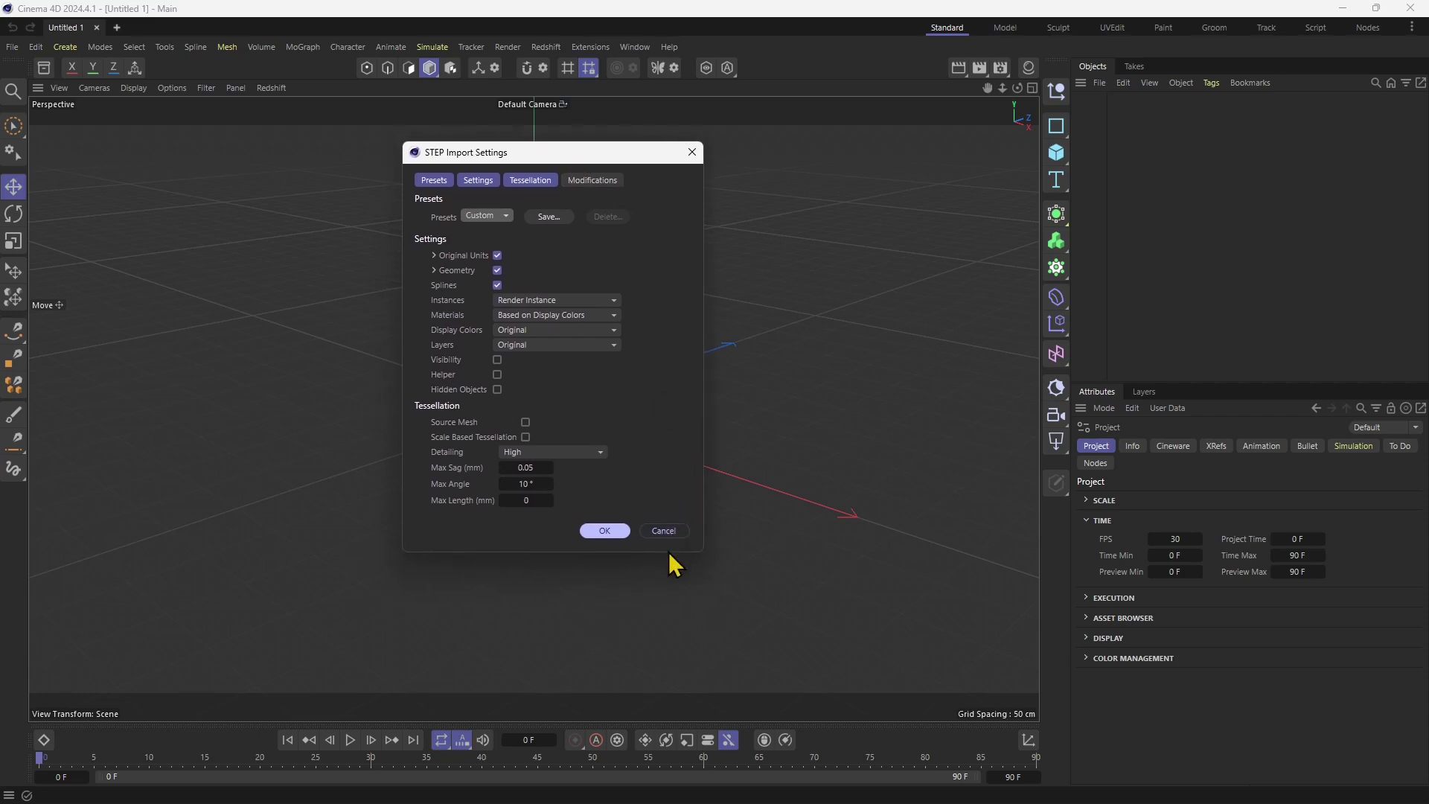
left_click_drag(674, 552, 698, 655)
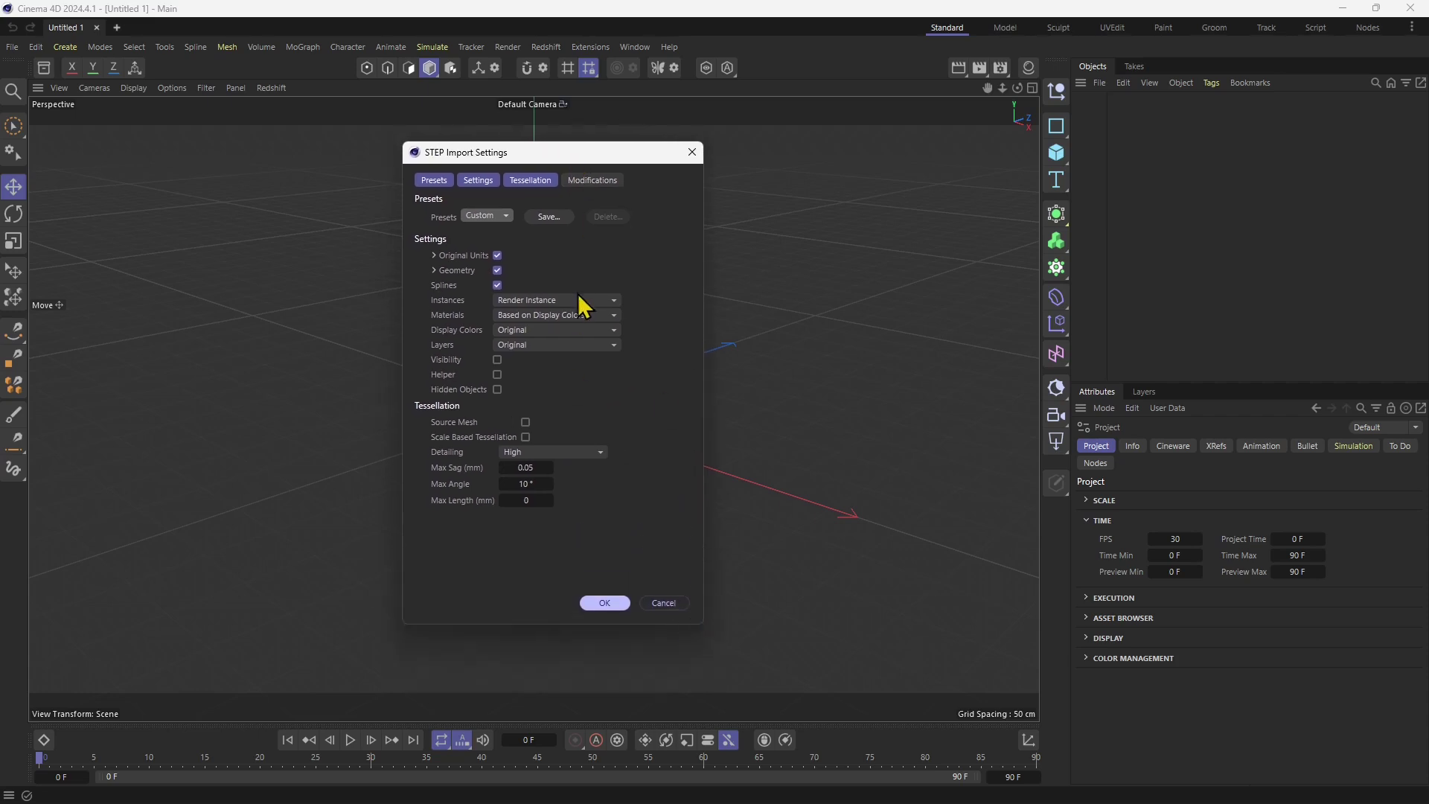
Step: Set the import preset to Default, cancelling an attempted preset save
left_click(494, 218)
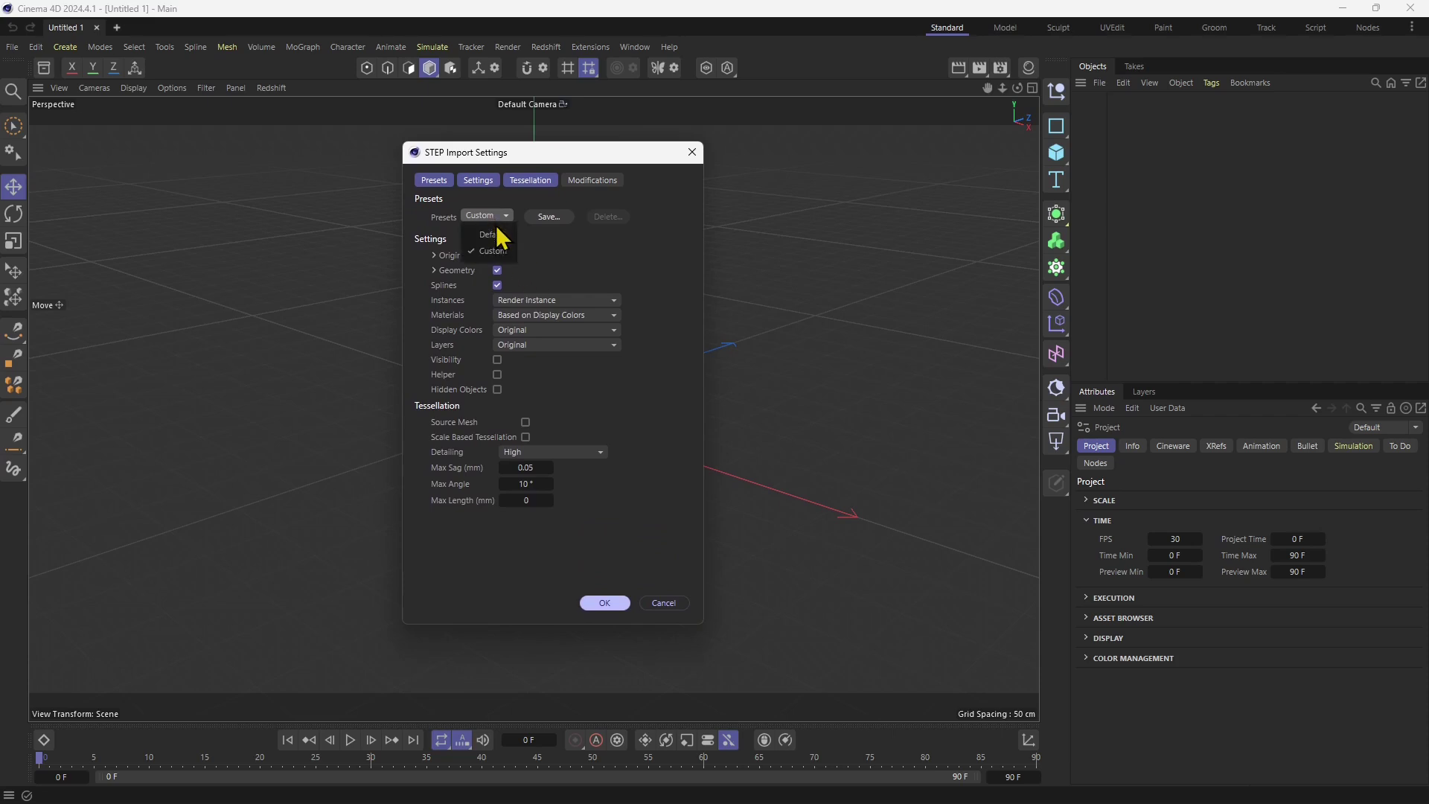
left_click(485, 235)
left_click(470, 218)
left_click(474, 259)
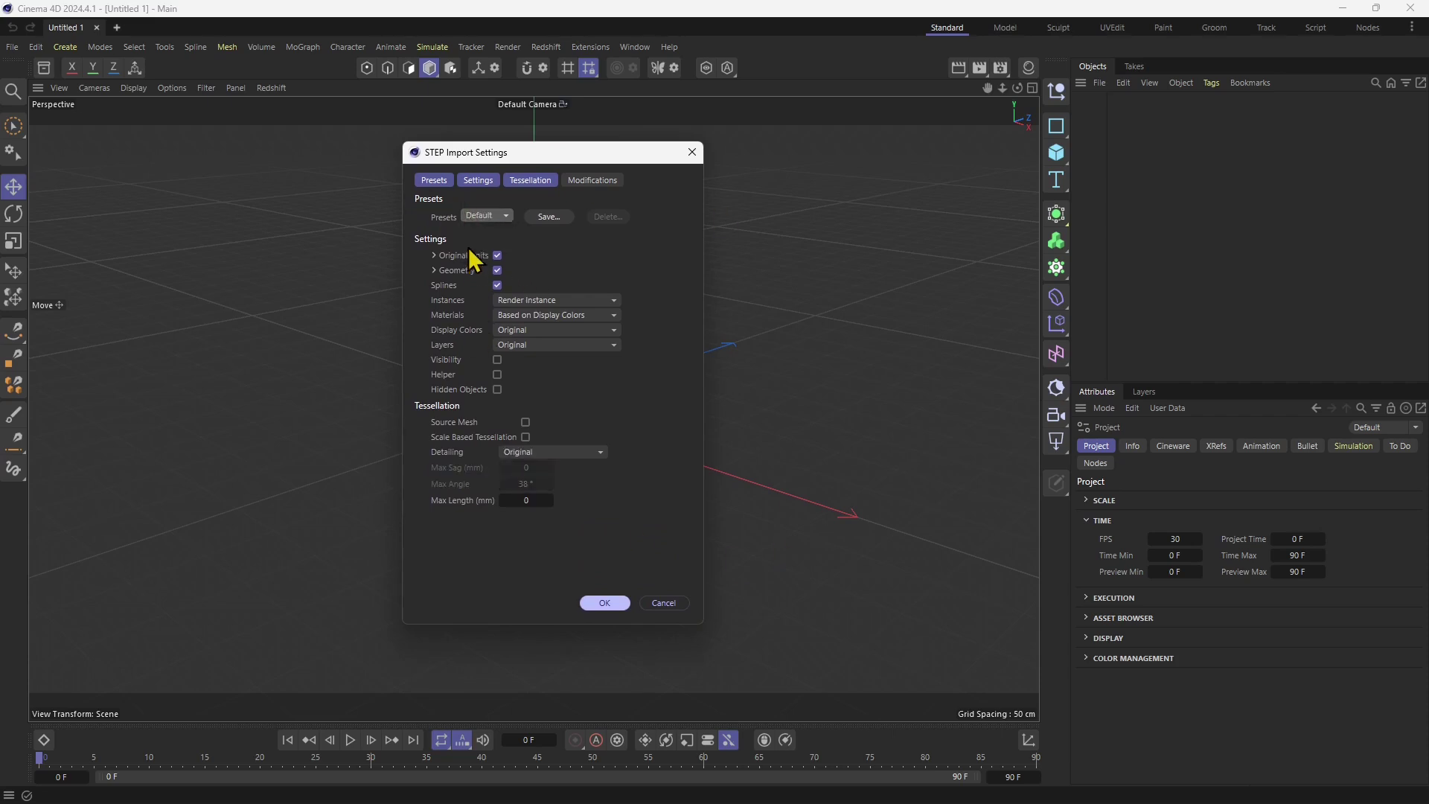
left_click(551, 217)
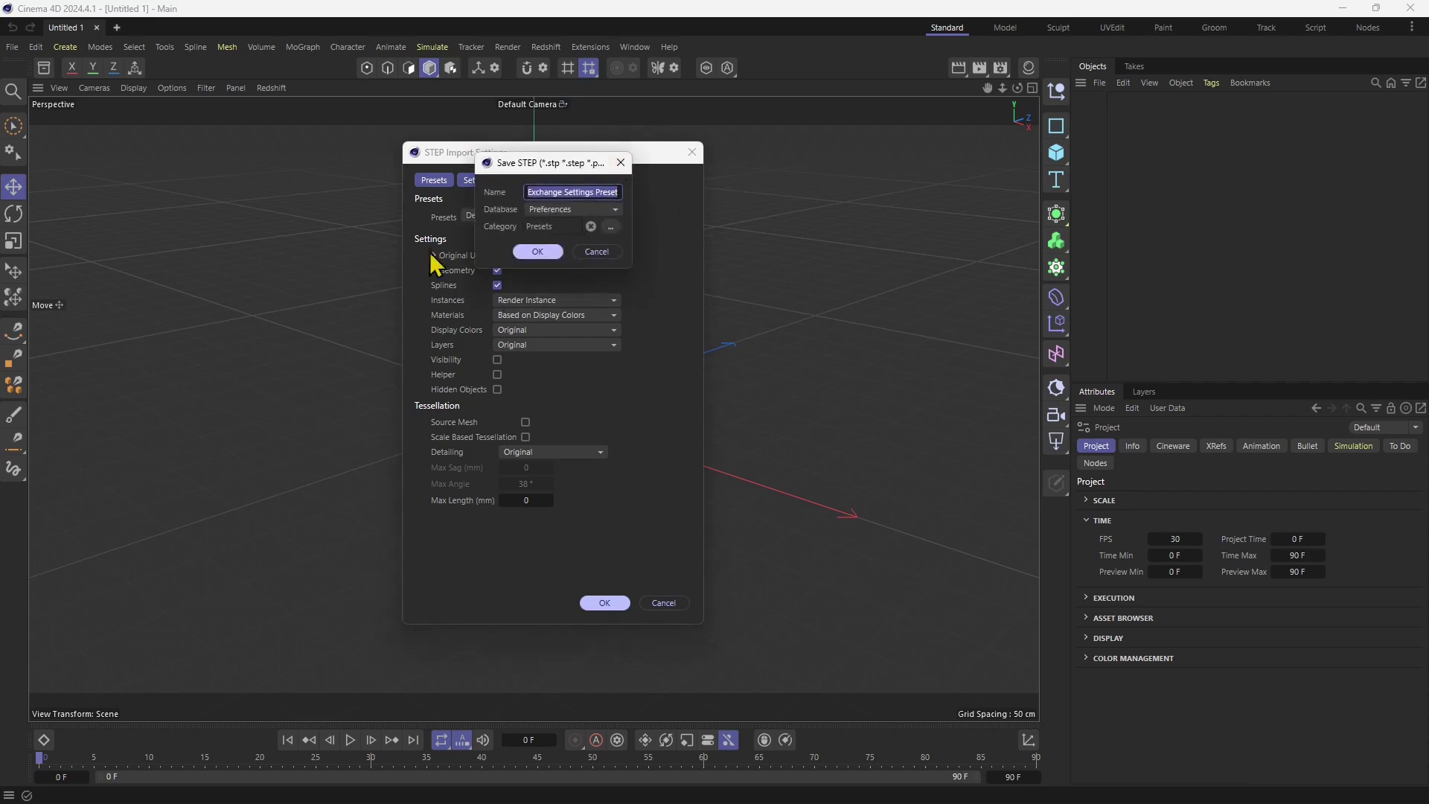
left_click(597, 251)
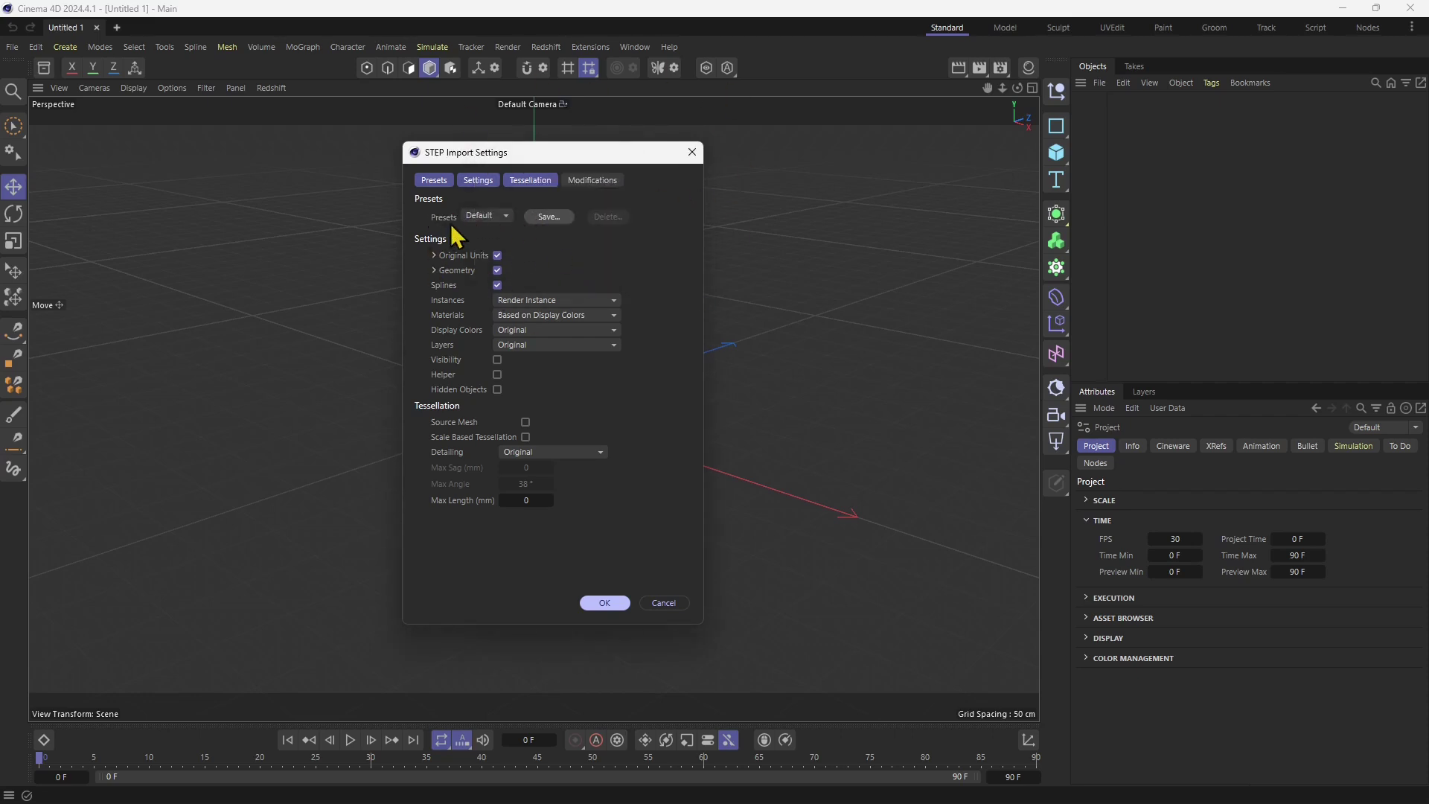
left_click(487, 217)
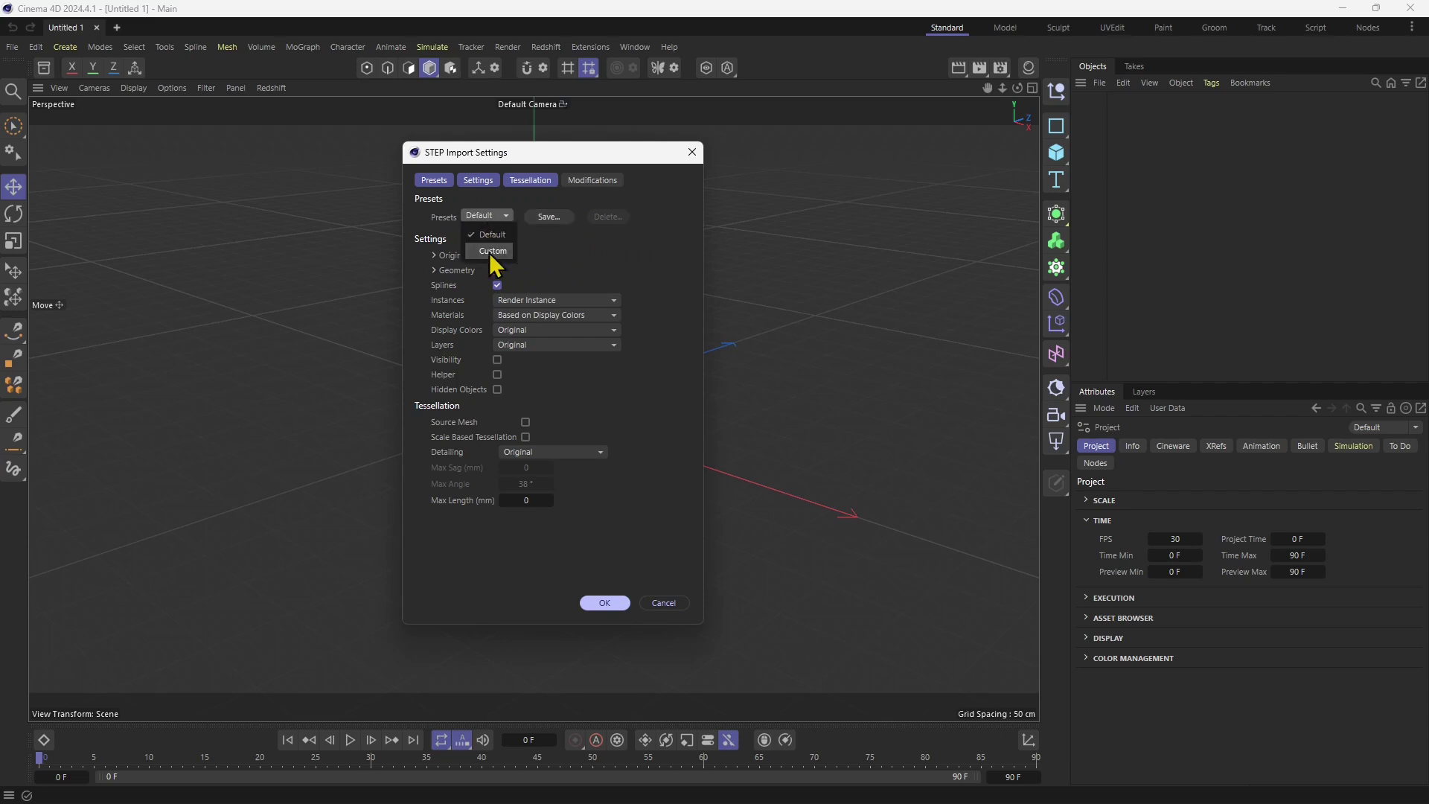
left_click(491, 235)
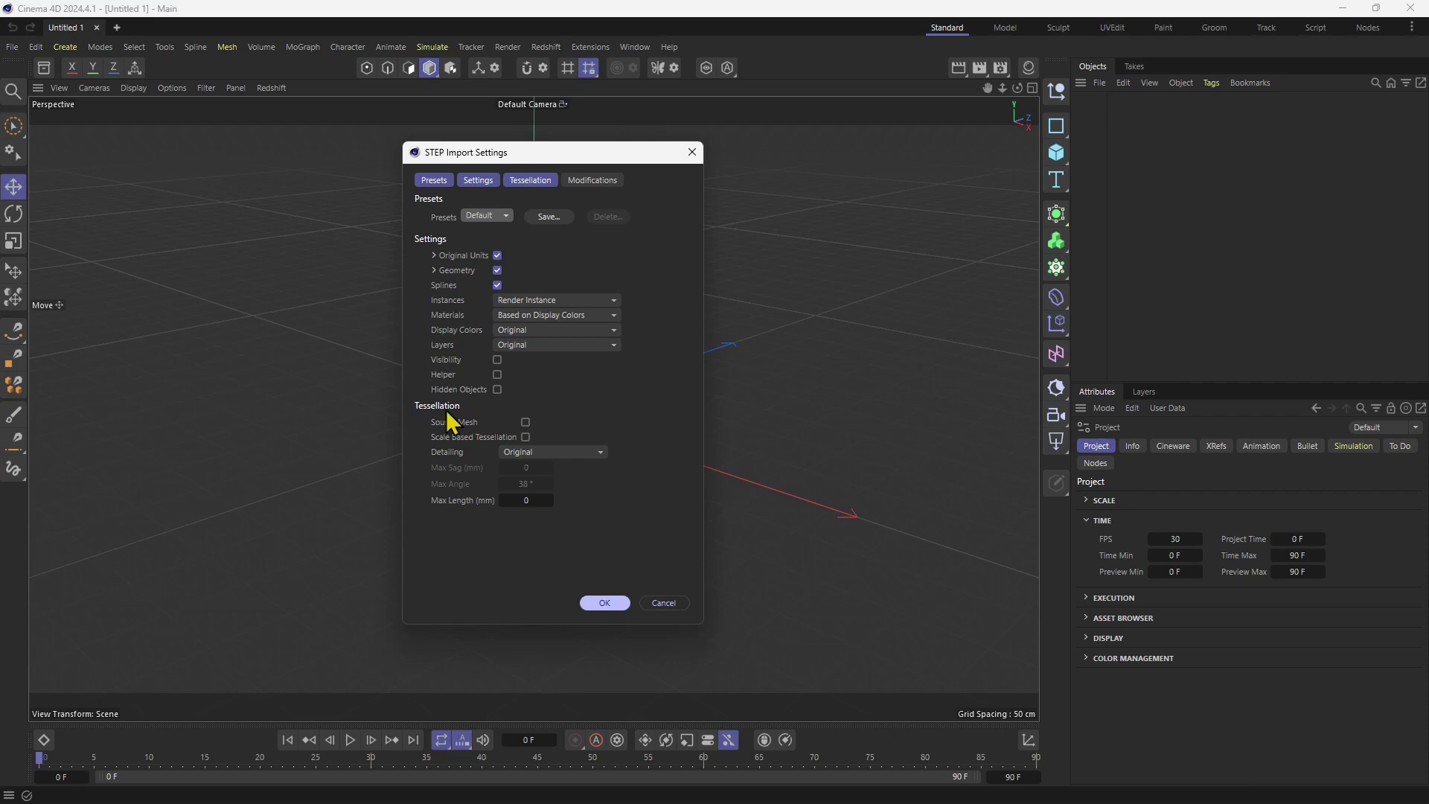
Step: Enable source mesh import and set tessellation detailing to Custom
left_click(526, 423)
left_click(519, 452)
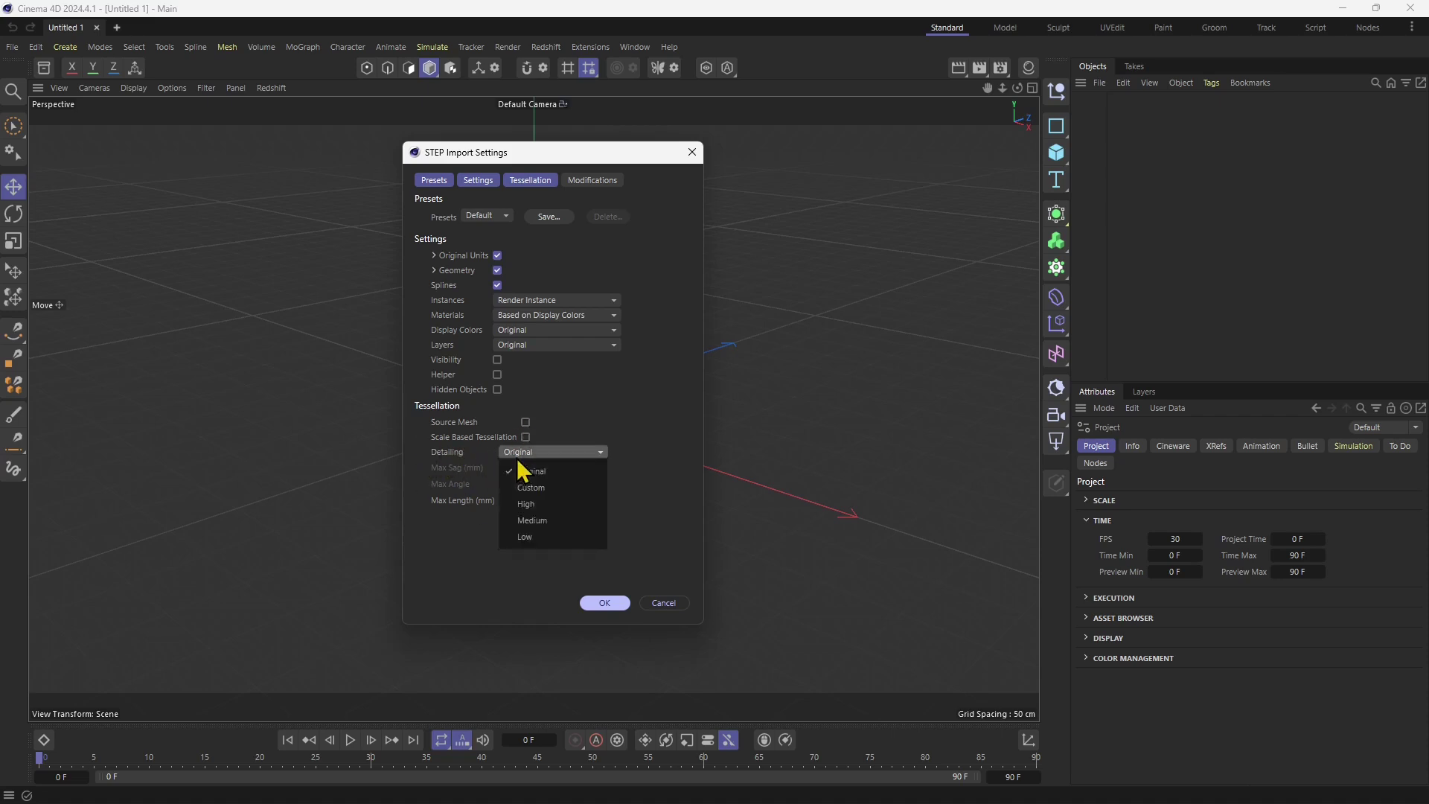
left_click(534, 501)
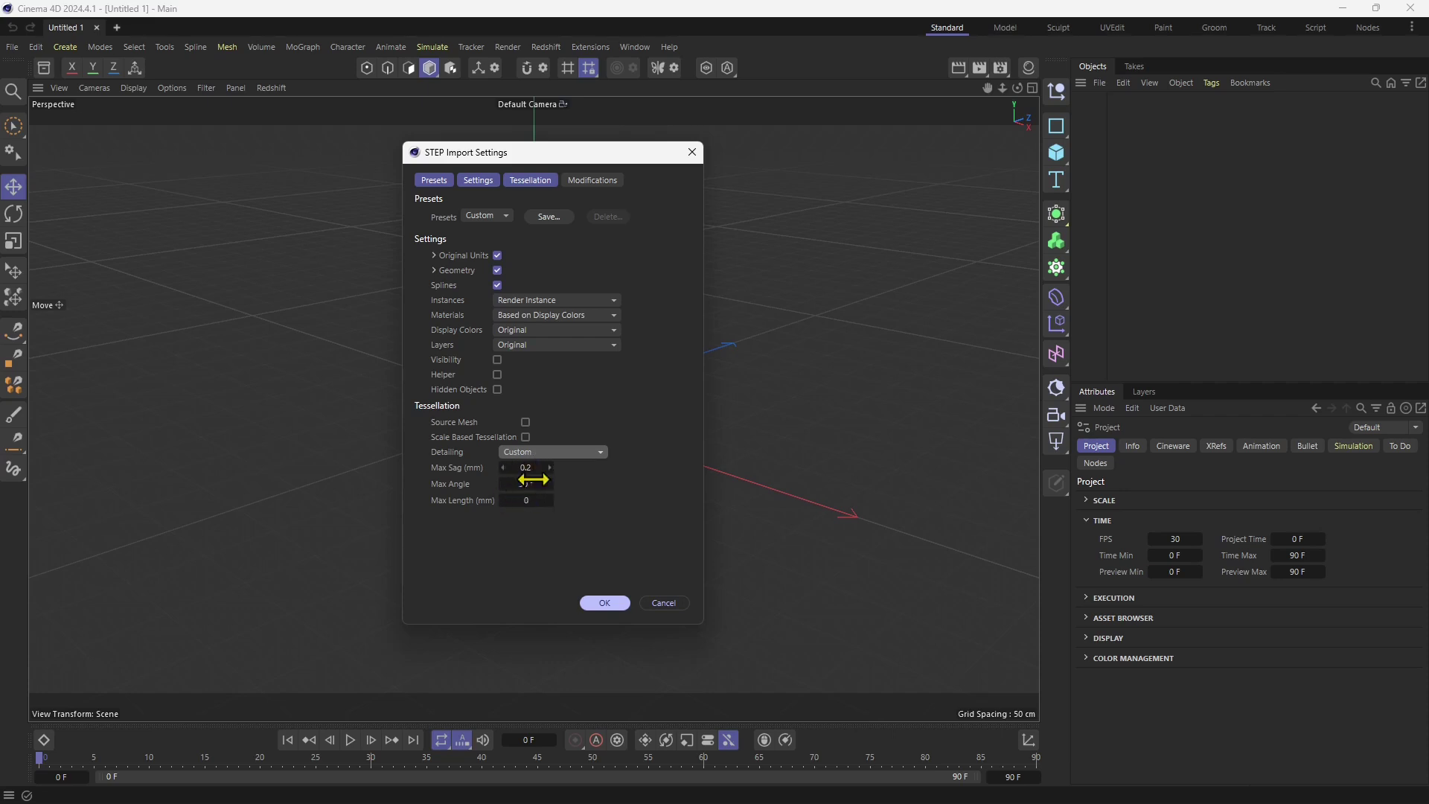
left_click(530, 454)
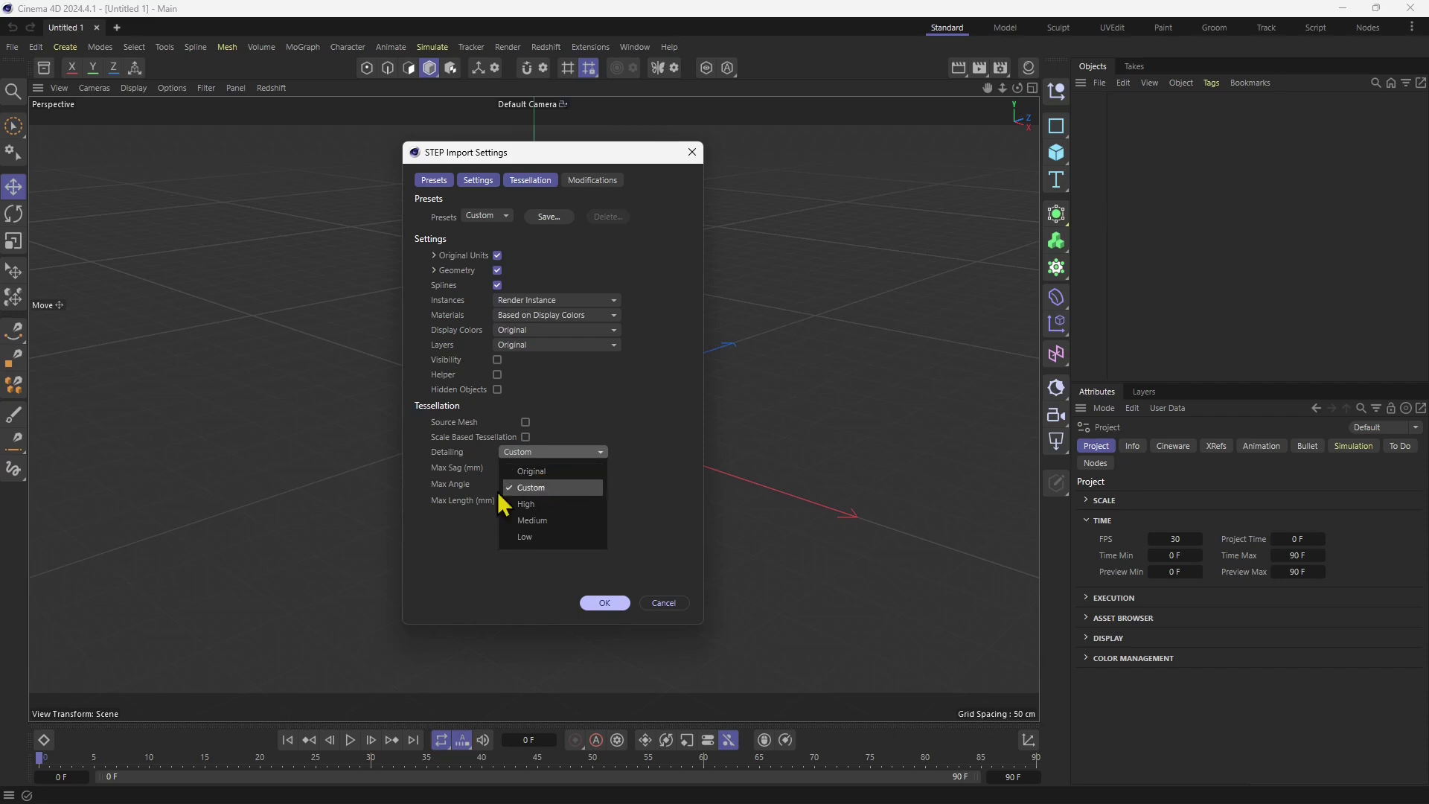
left_click(456, 518)
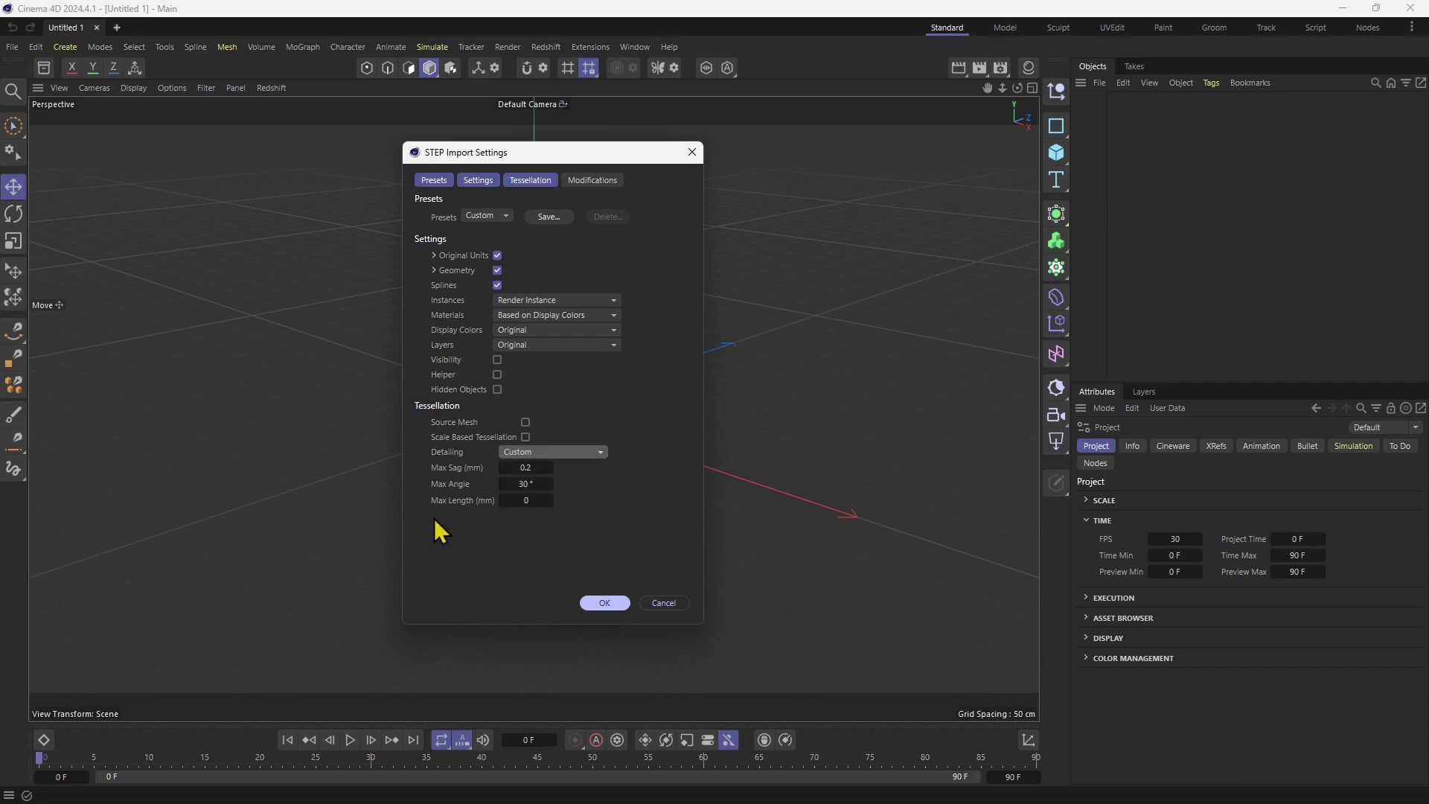
left_click(506, 503)
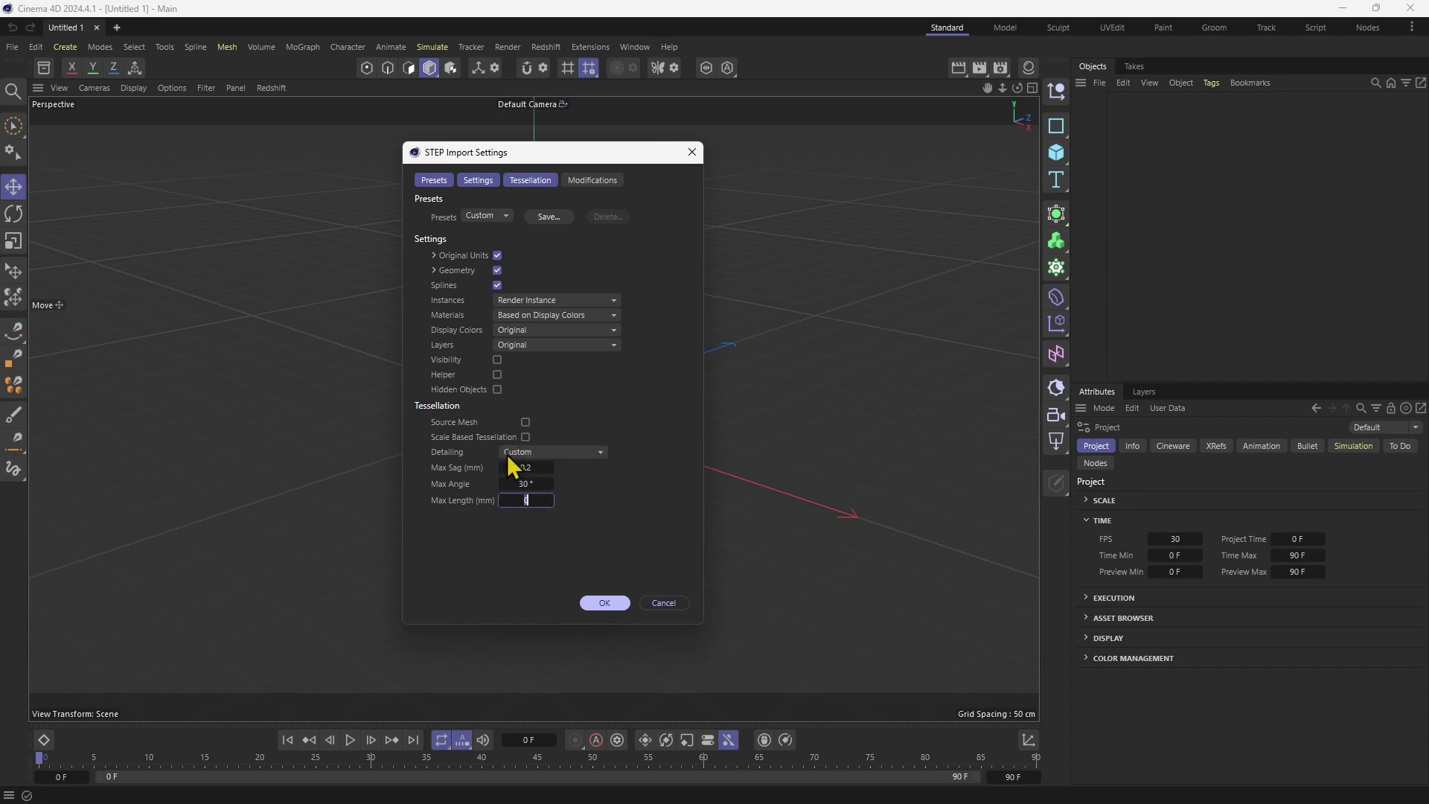
Step: Try High and Medium detailing, then settle on Low (Max Sag 2, Max Angle 60°)
left_click(512, 456)
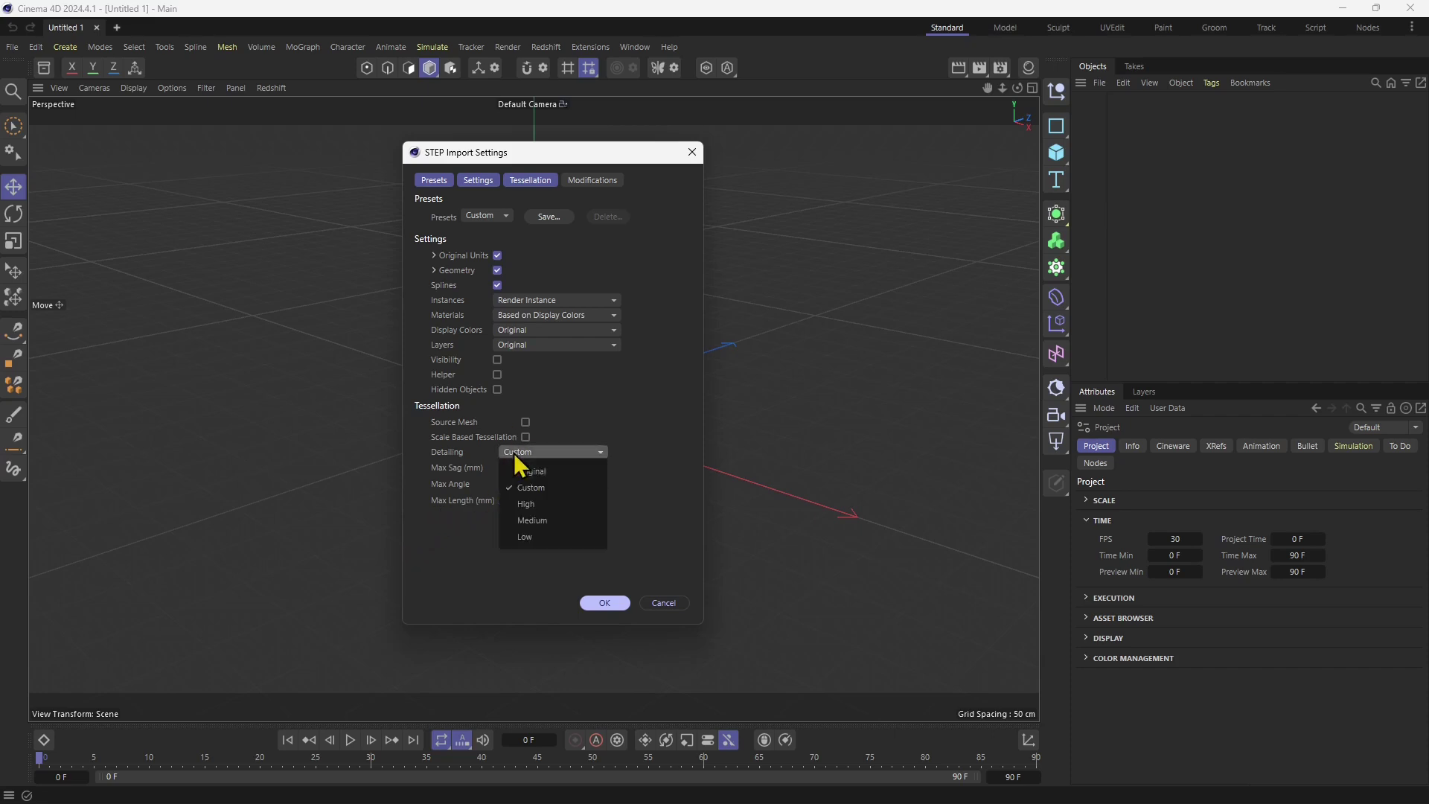
left_click(529, 504)
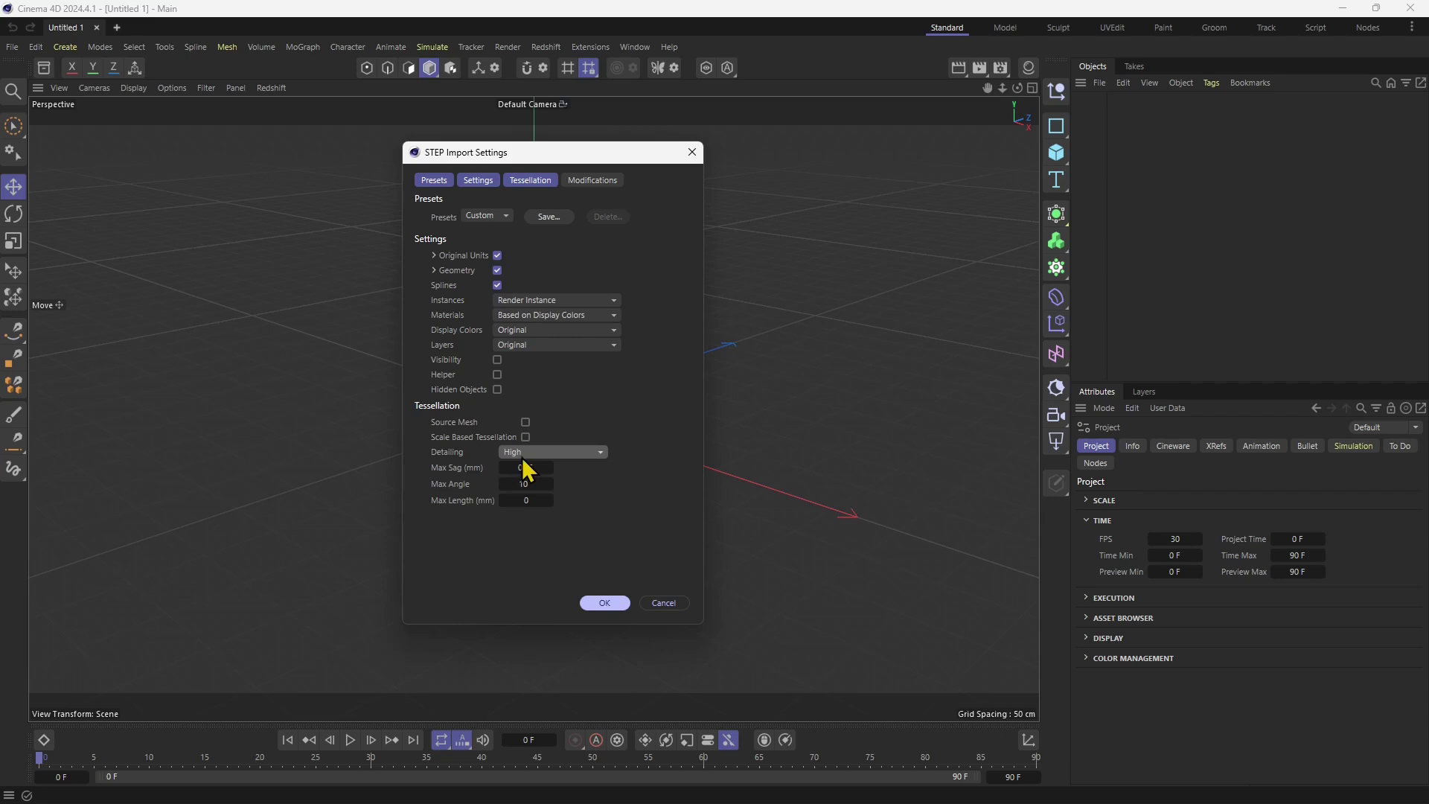
left_click(523, 452)
left_click(539, 520)
left_click(517, 447)
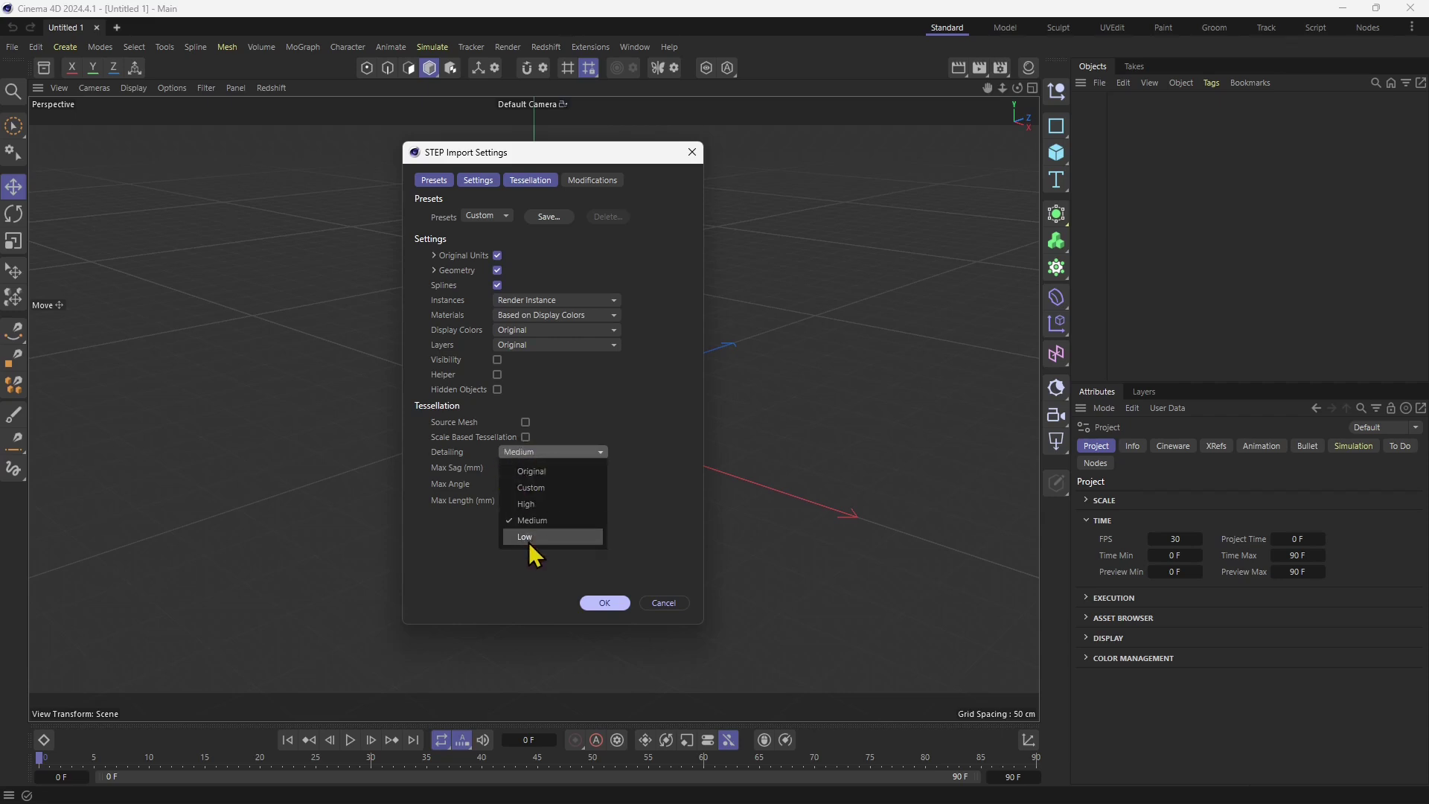
left_click(528, 540)
left_click(531, 452)
left_click(551, 538)
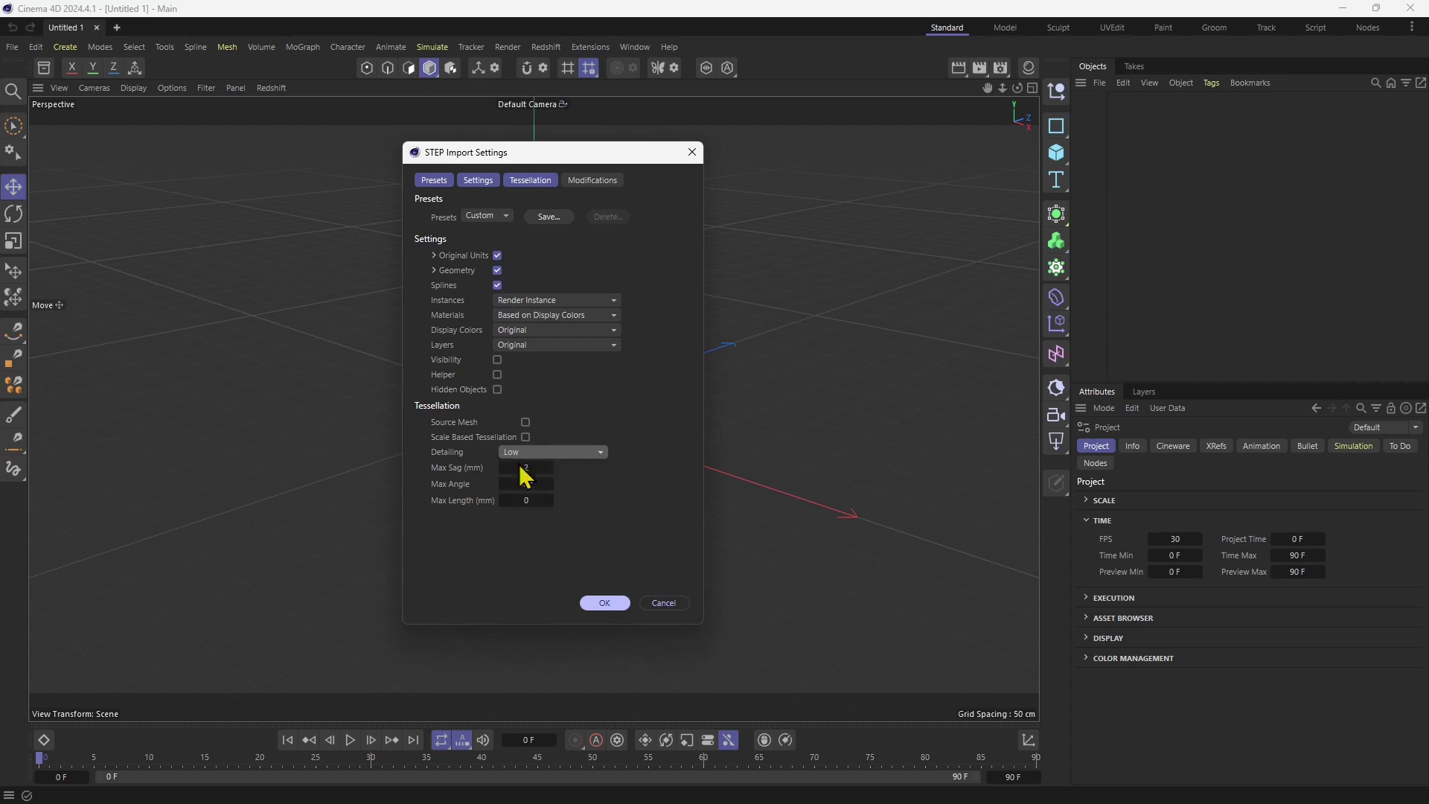
Step: Import the Low-detail fryer and frame it in the perspective view
left_click(604, 604)
key("h")
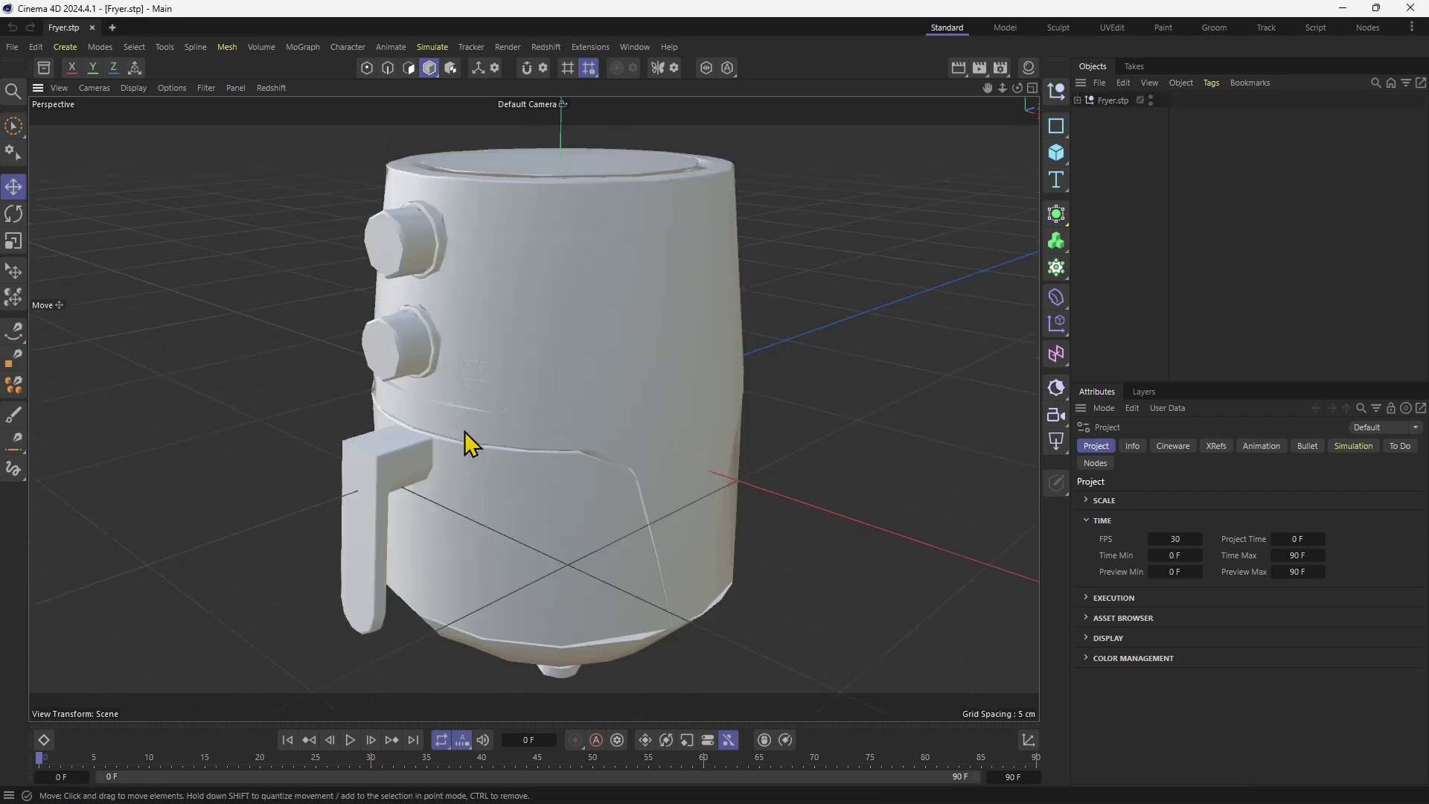
left_click_drag(581, 516, 674, 611, "alt")
key("h")
left_click_drag(427, 568, 457, 289, "alt")
scroll(472, 319, "up", 10)
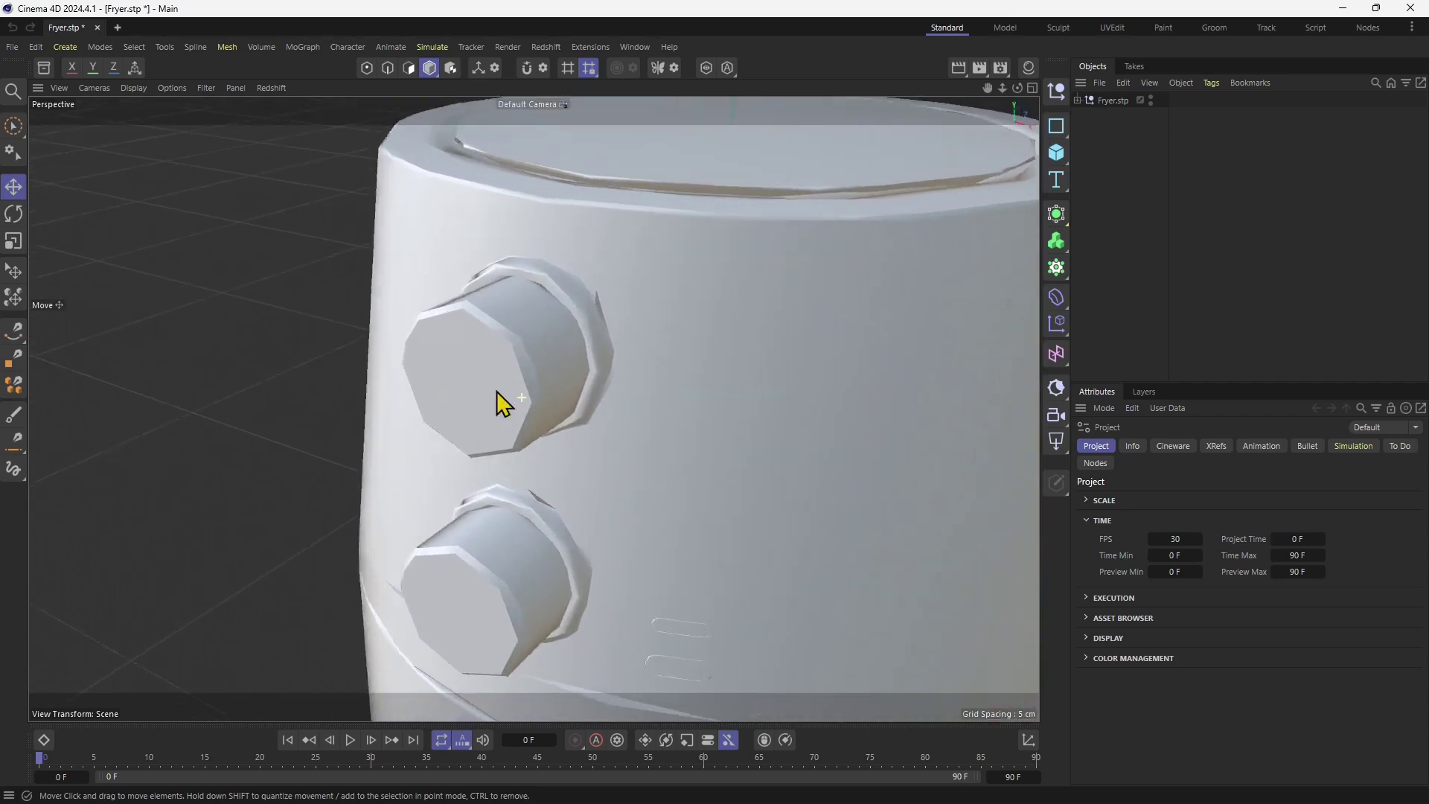
Step: Orbit around the fryer's faceted knobs, selecting the upper knob for a closer look
left_click_drag(497, 392, 572, 346, "alt")
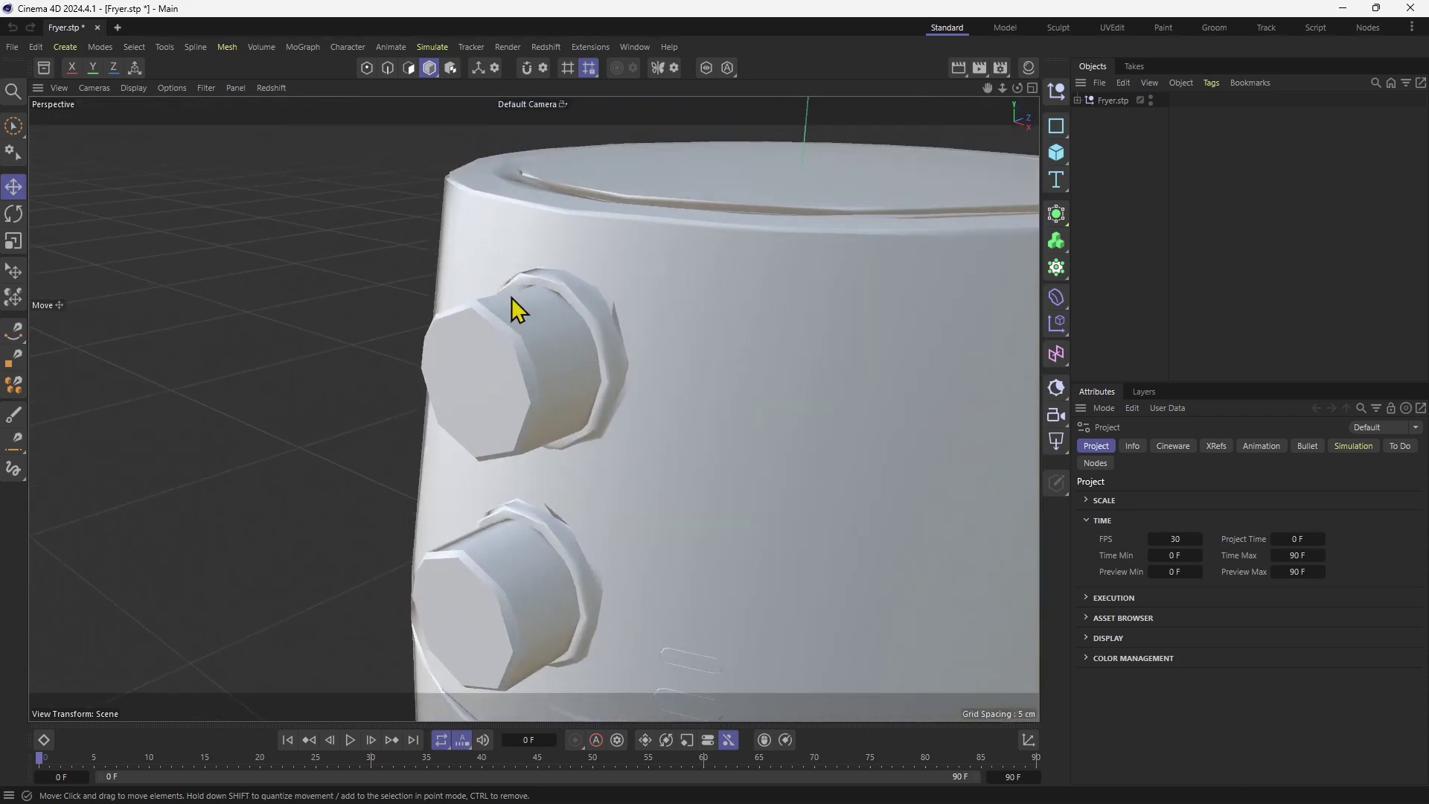
left_click(564, 424)
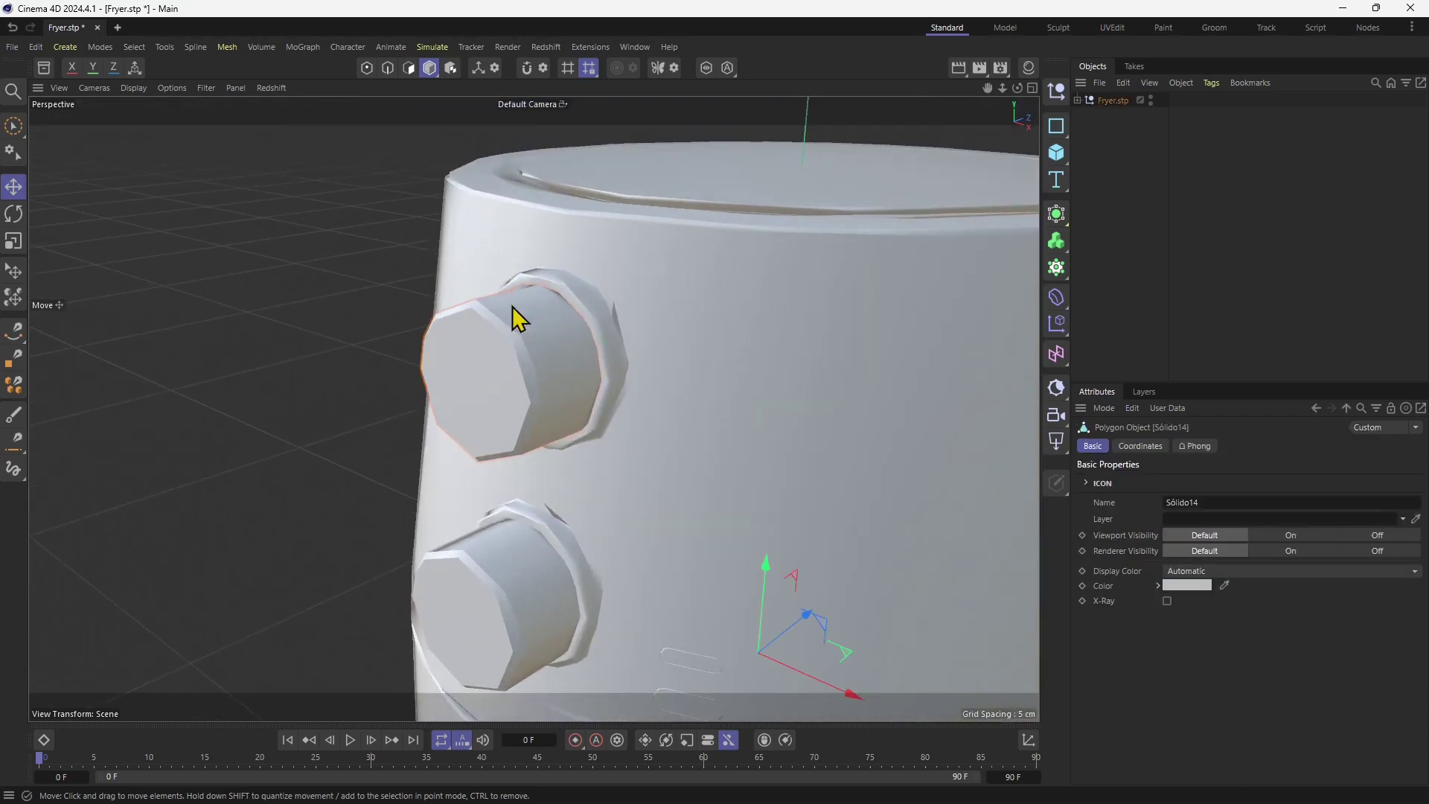
left_click_drag(520, 350, 852, 229, "alt")
left_click_drag(814, 467, 804, 241, "alt")
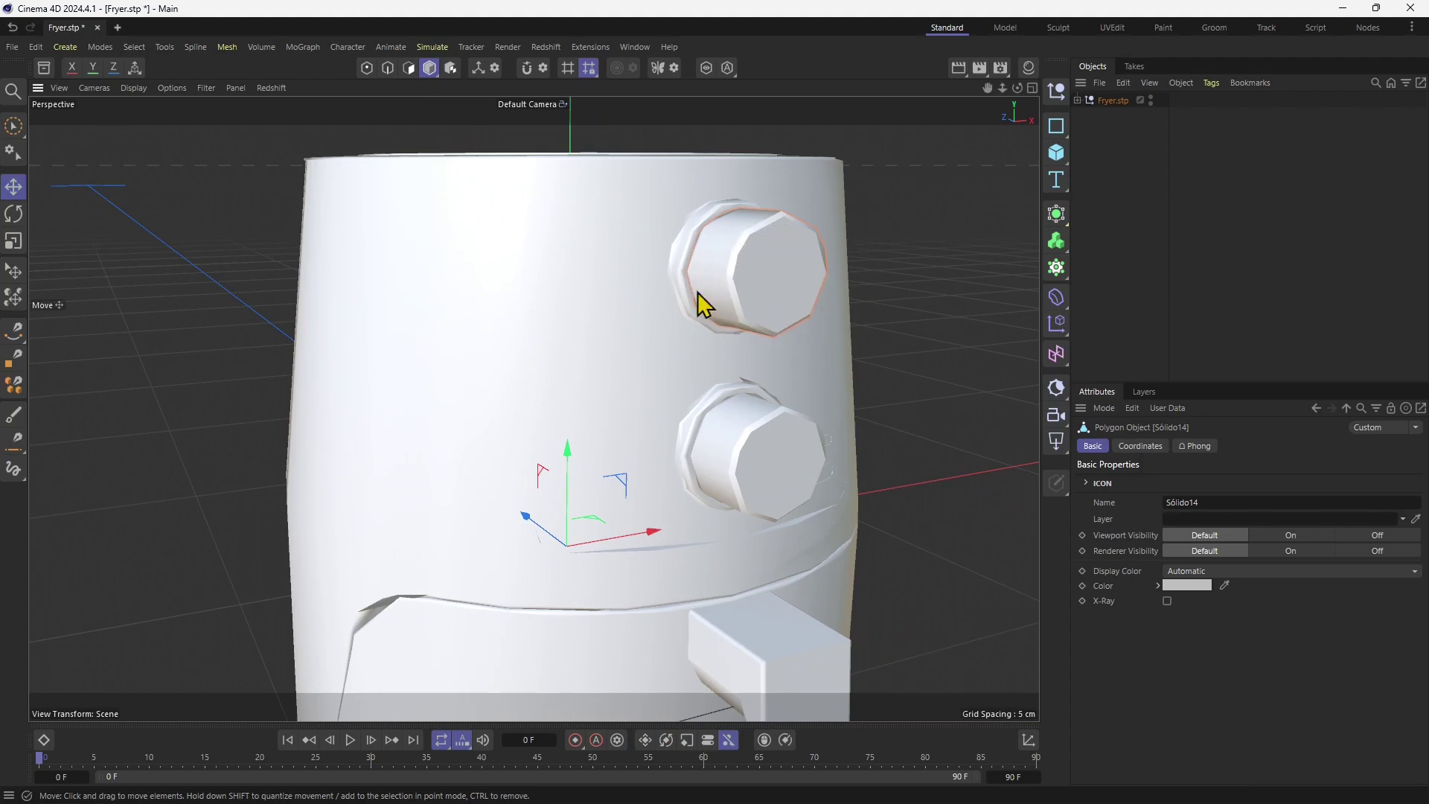
left_click_drag(772, 281, 528, 527, "alt")
left_click_drag(548, 388, 575, 432, "alt")
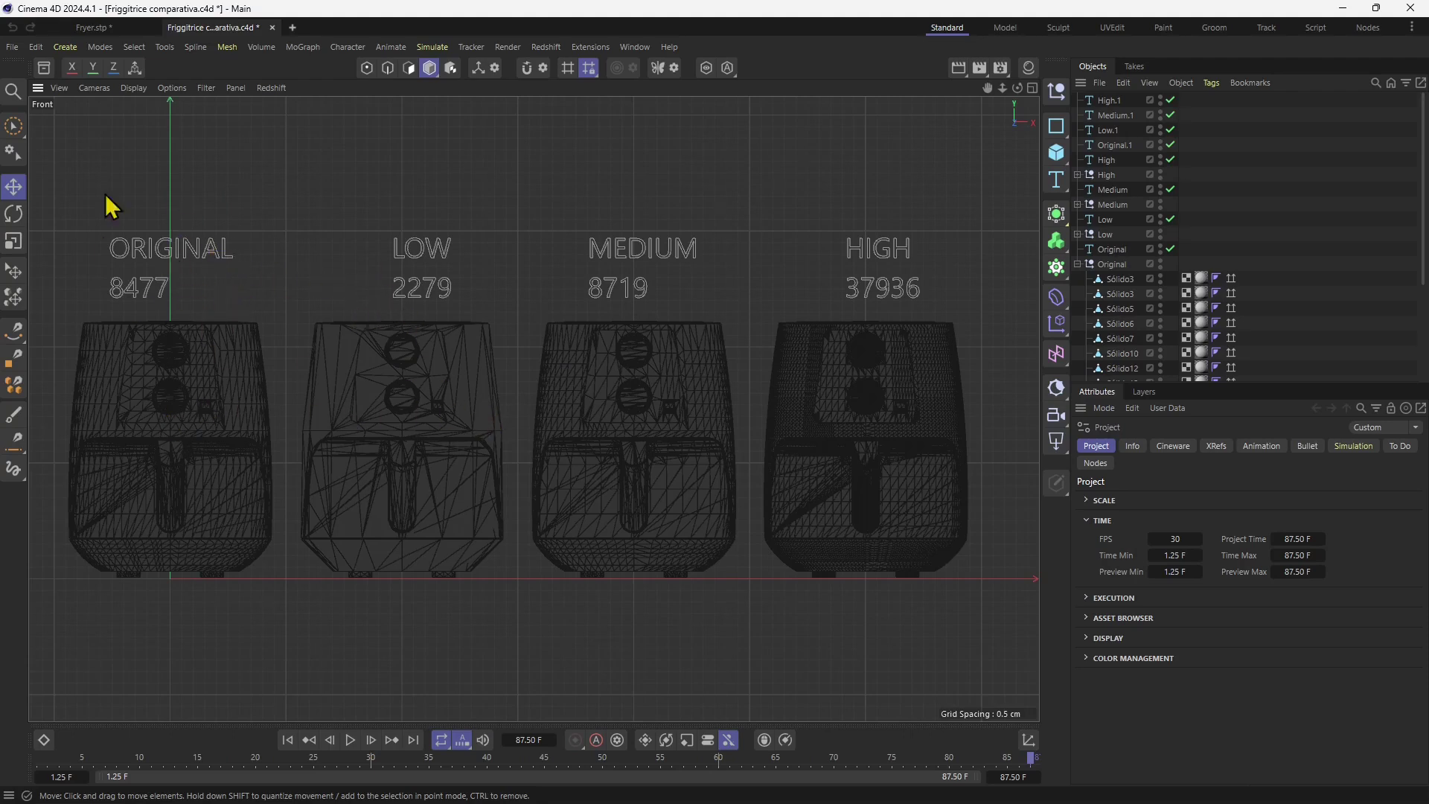
left_click(456, 408)
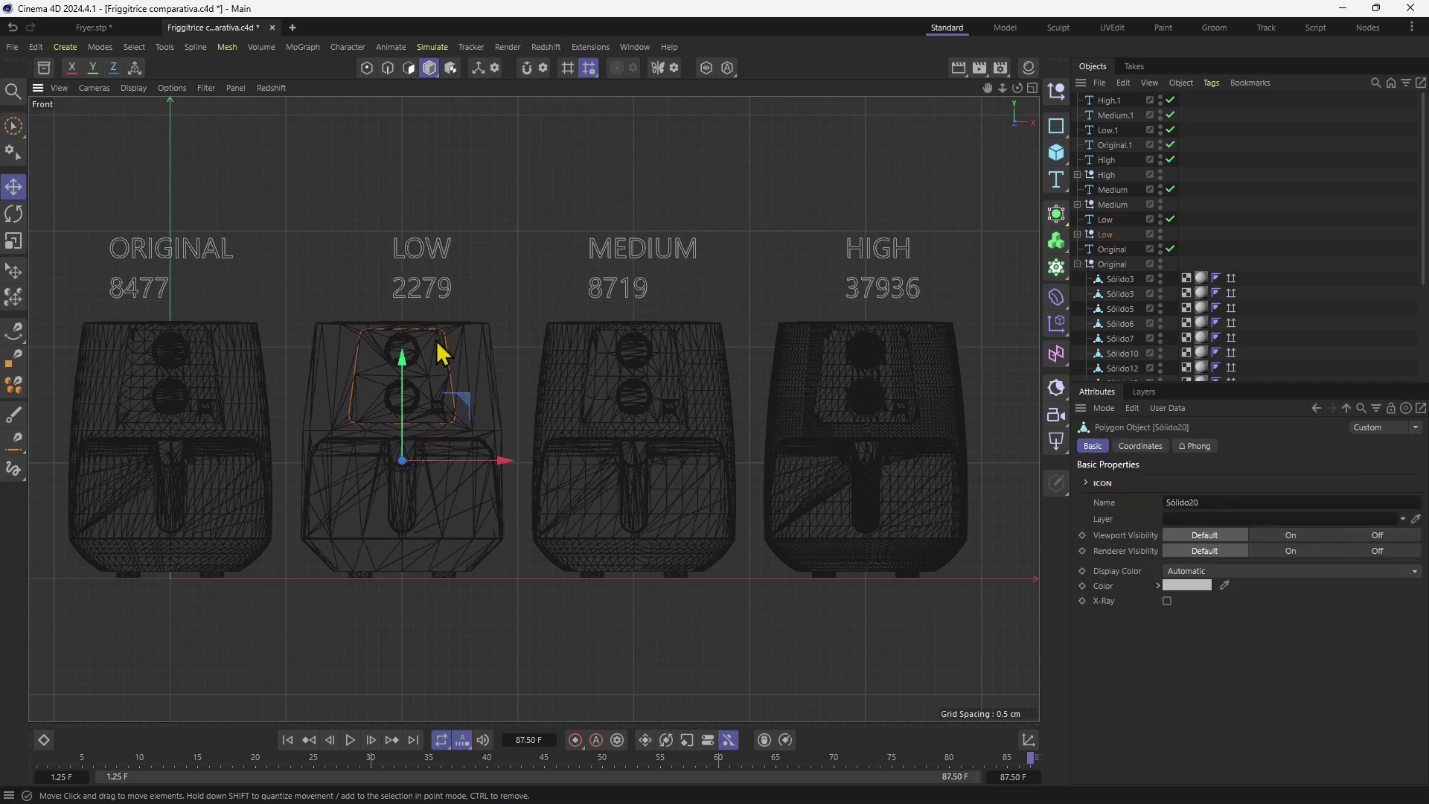
left_click(617, 378)
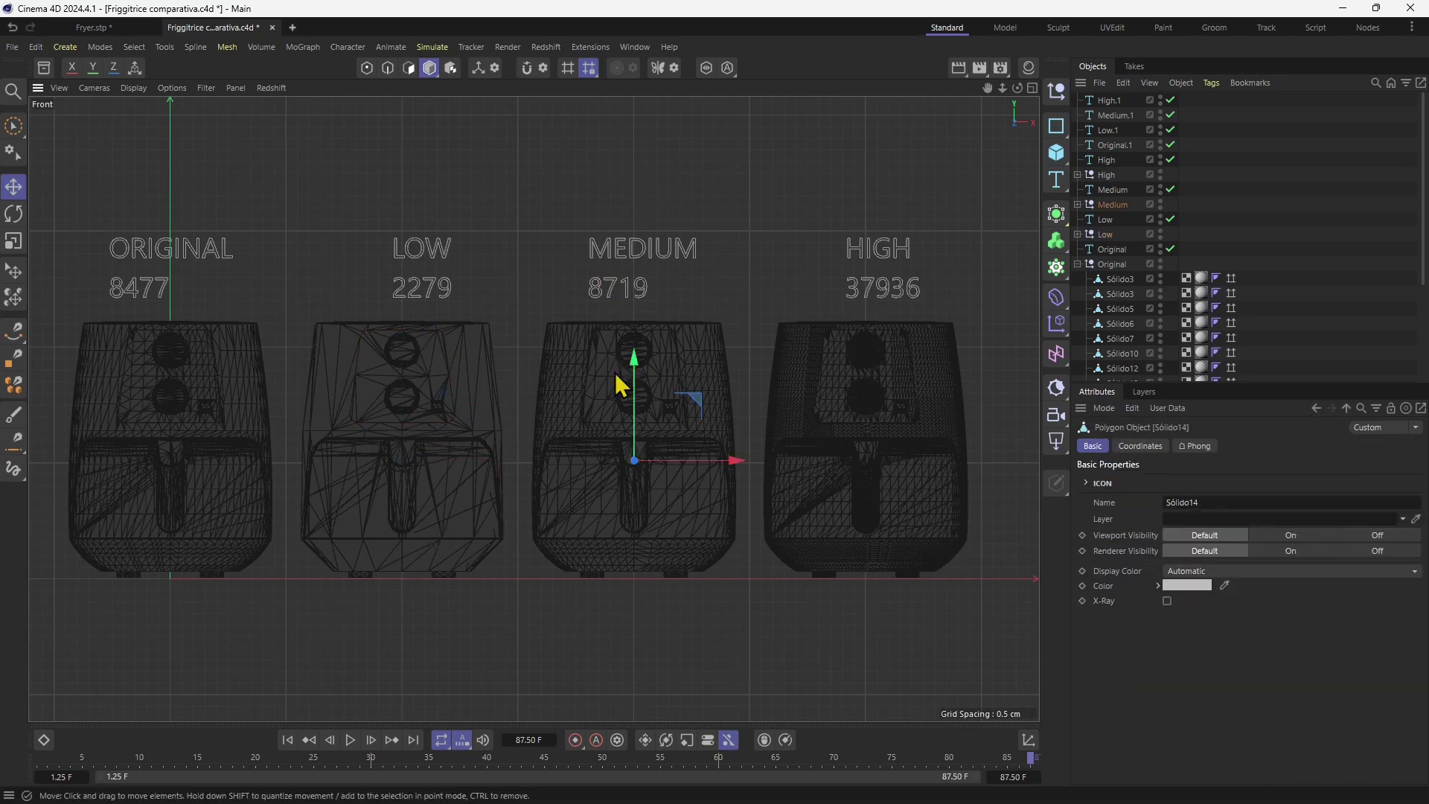
left_click(563, 386)
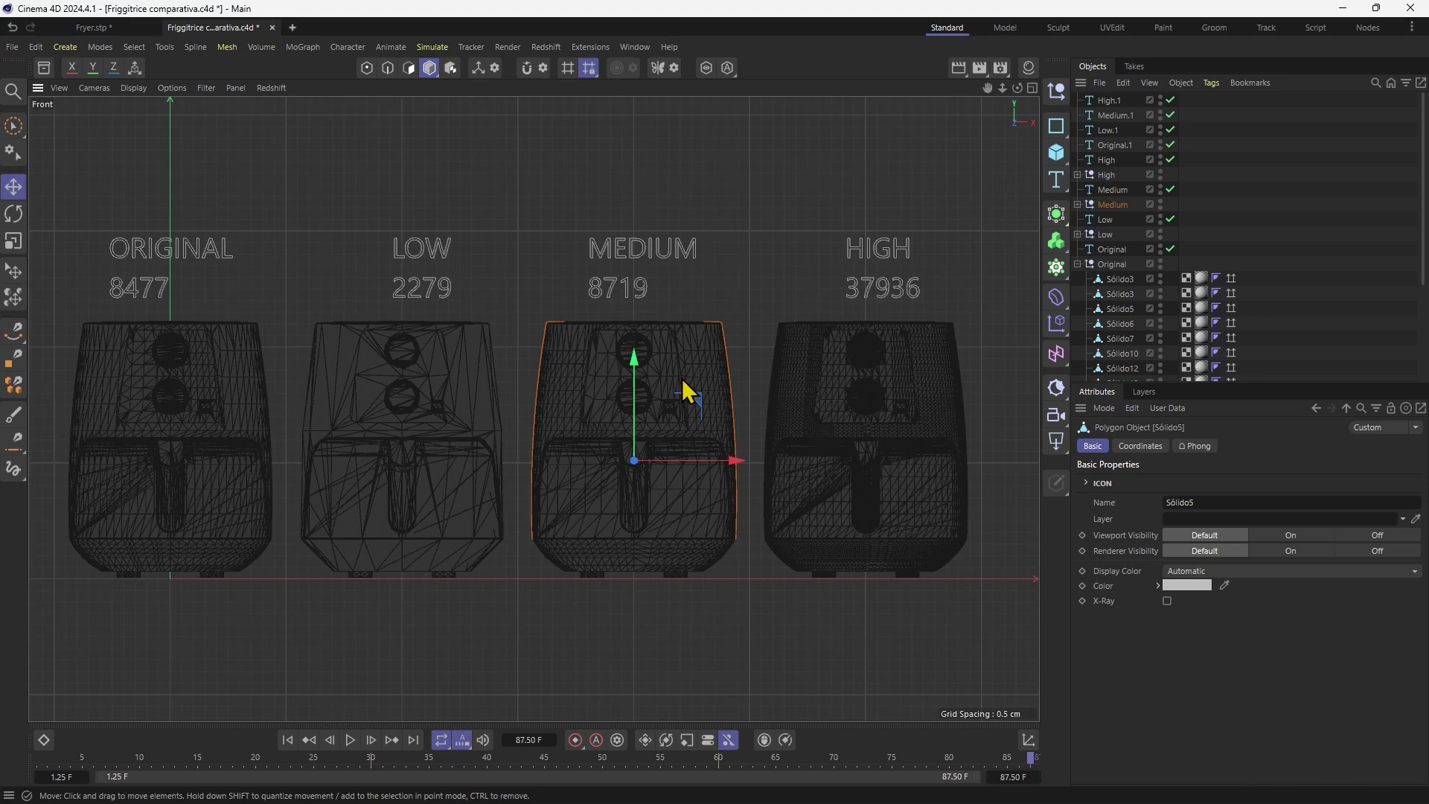
left_click(891, 366)
left_click(895, 281)
left_click(948, 382)
left_click(519, 245)
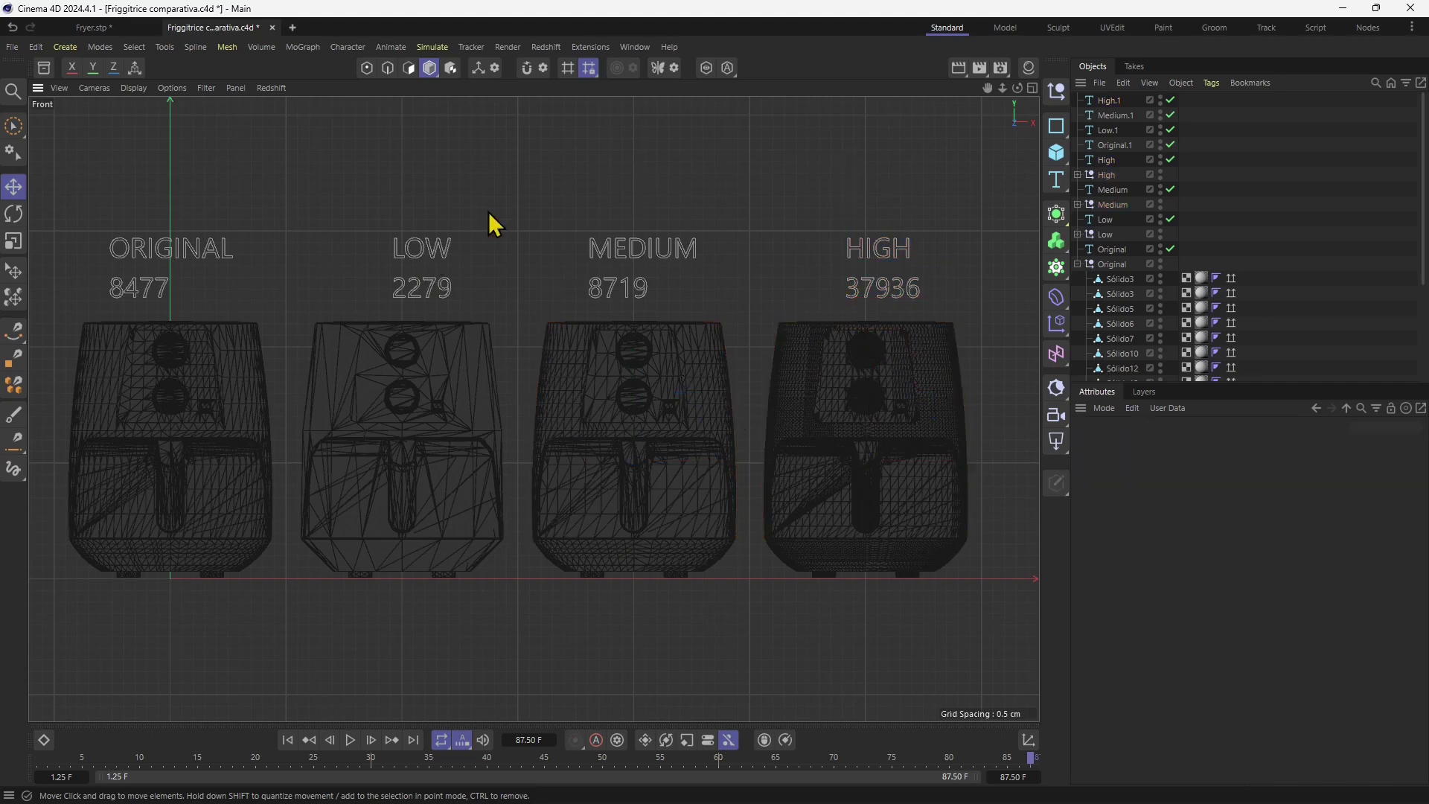
Step: Switch to the four-view layout and zoom in on the Original fryer's knobs
middle_click(570, 327)
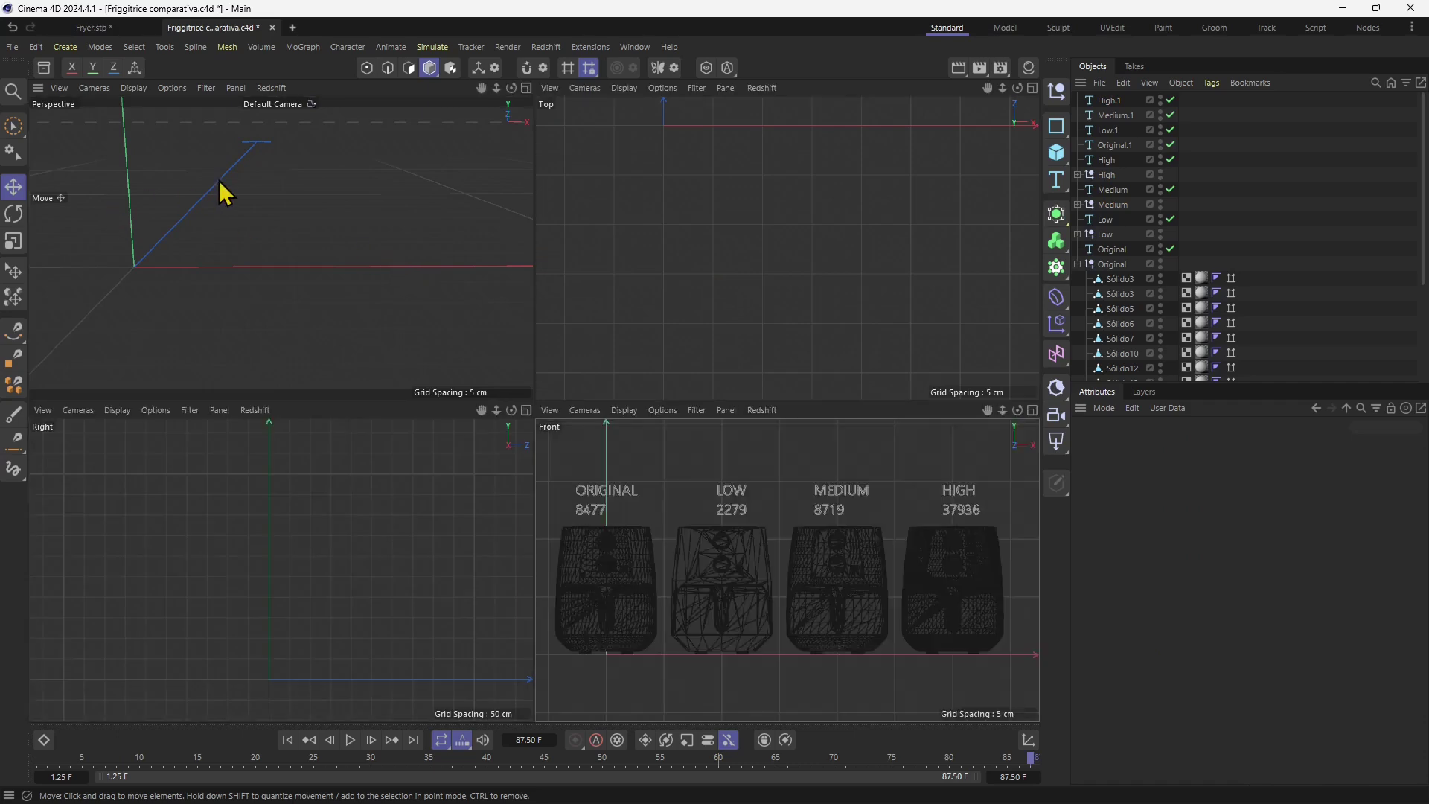
scroll(236, 191, "up", 5)
scroll(281, 261, "up", 10)
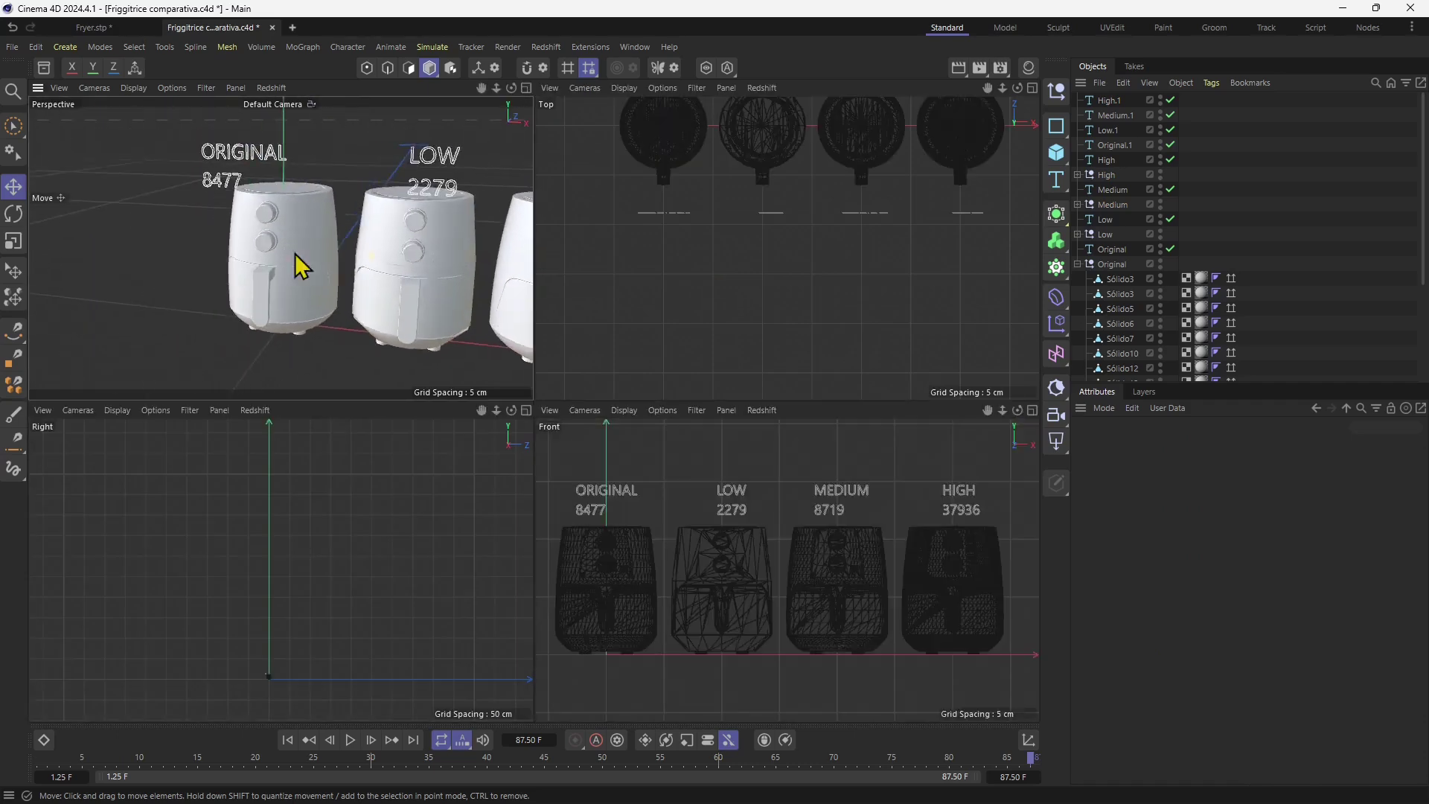
middle_click_drag(341, 365, 230, 287, "alt")
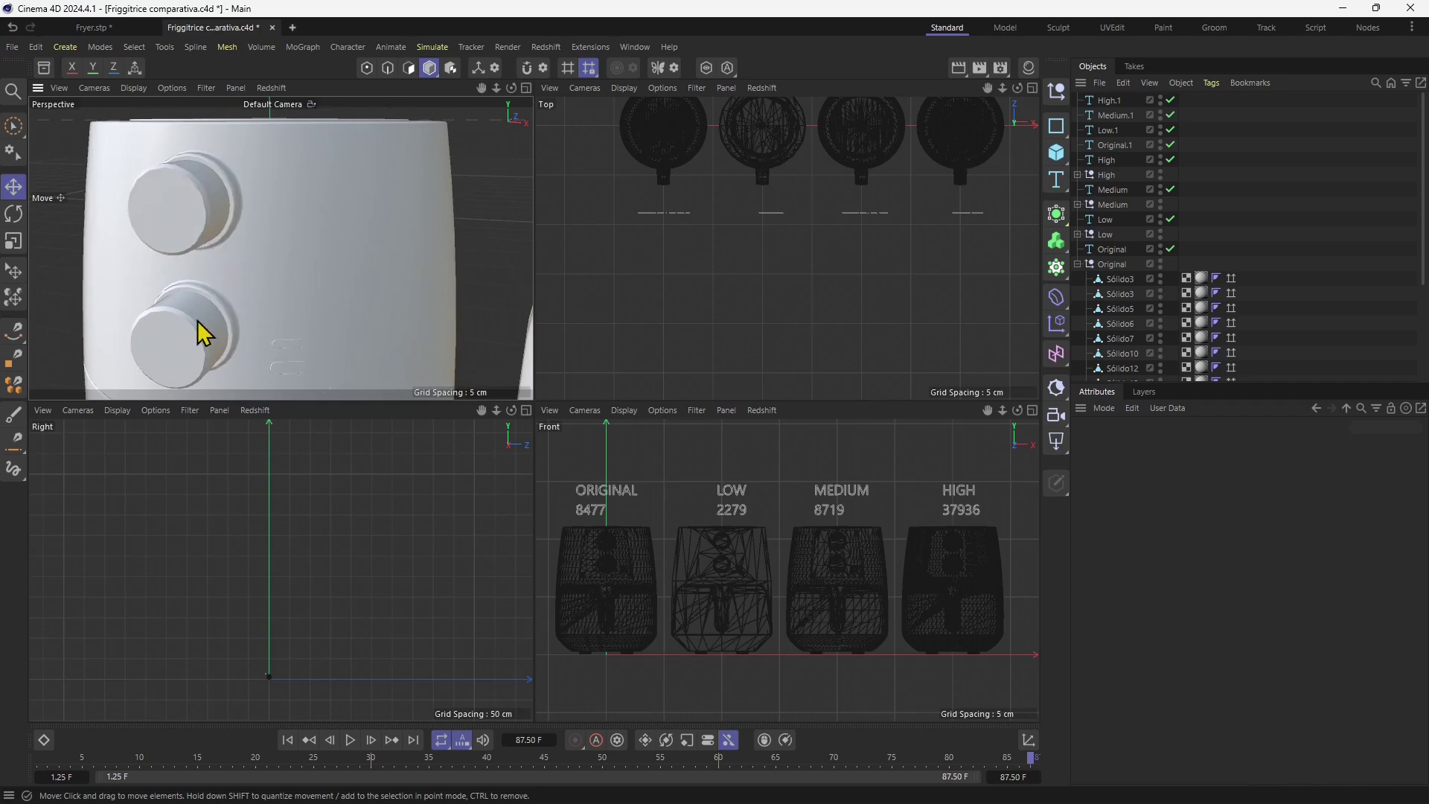
left_click_drag(242, 312, 367, 281, "alt")
Step: Select the High fryer, view all four from a lower angle, then close the comparison file
left_click(367, 280)
scroll(333, 181, "up", 2)
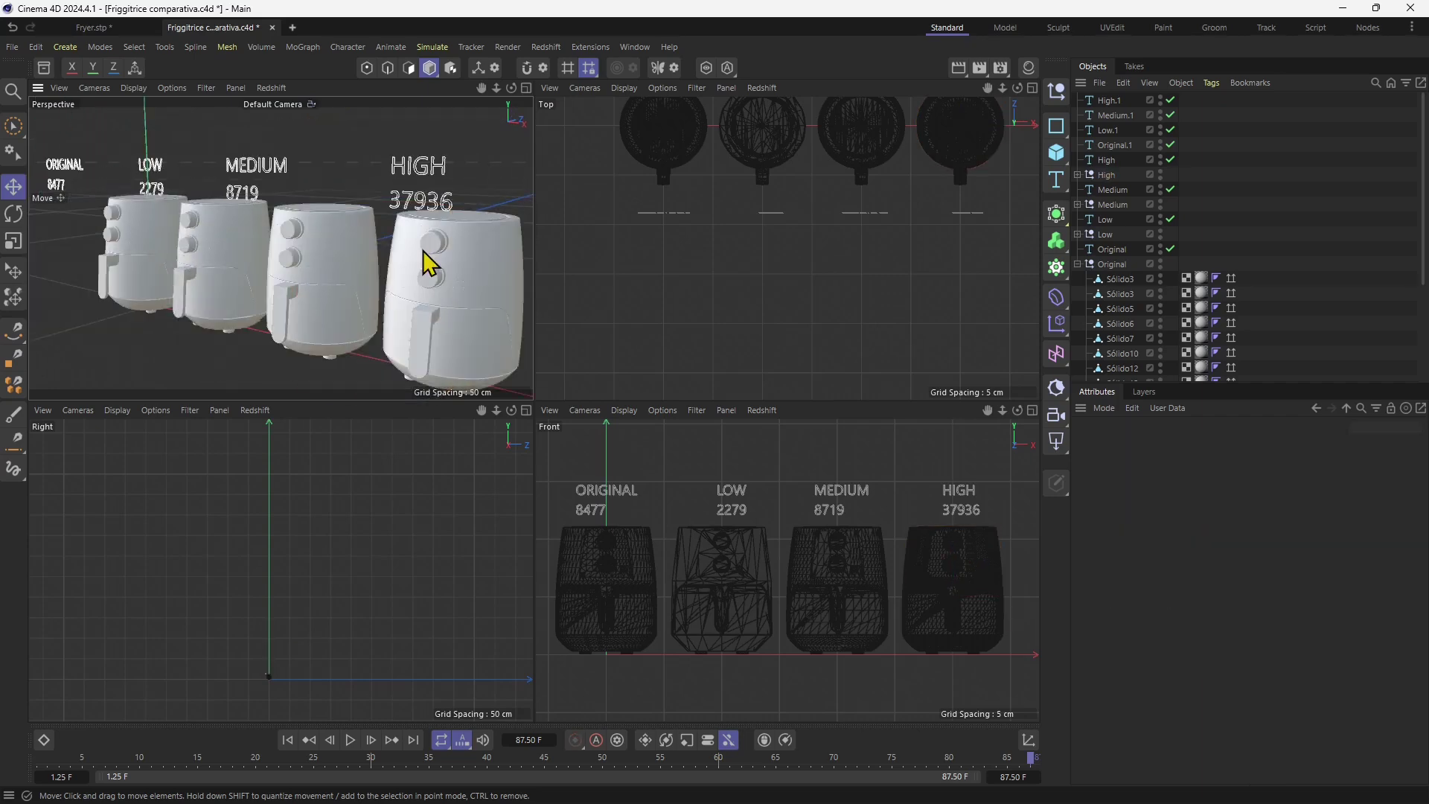
scroll(405, 238, "down", 2)
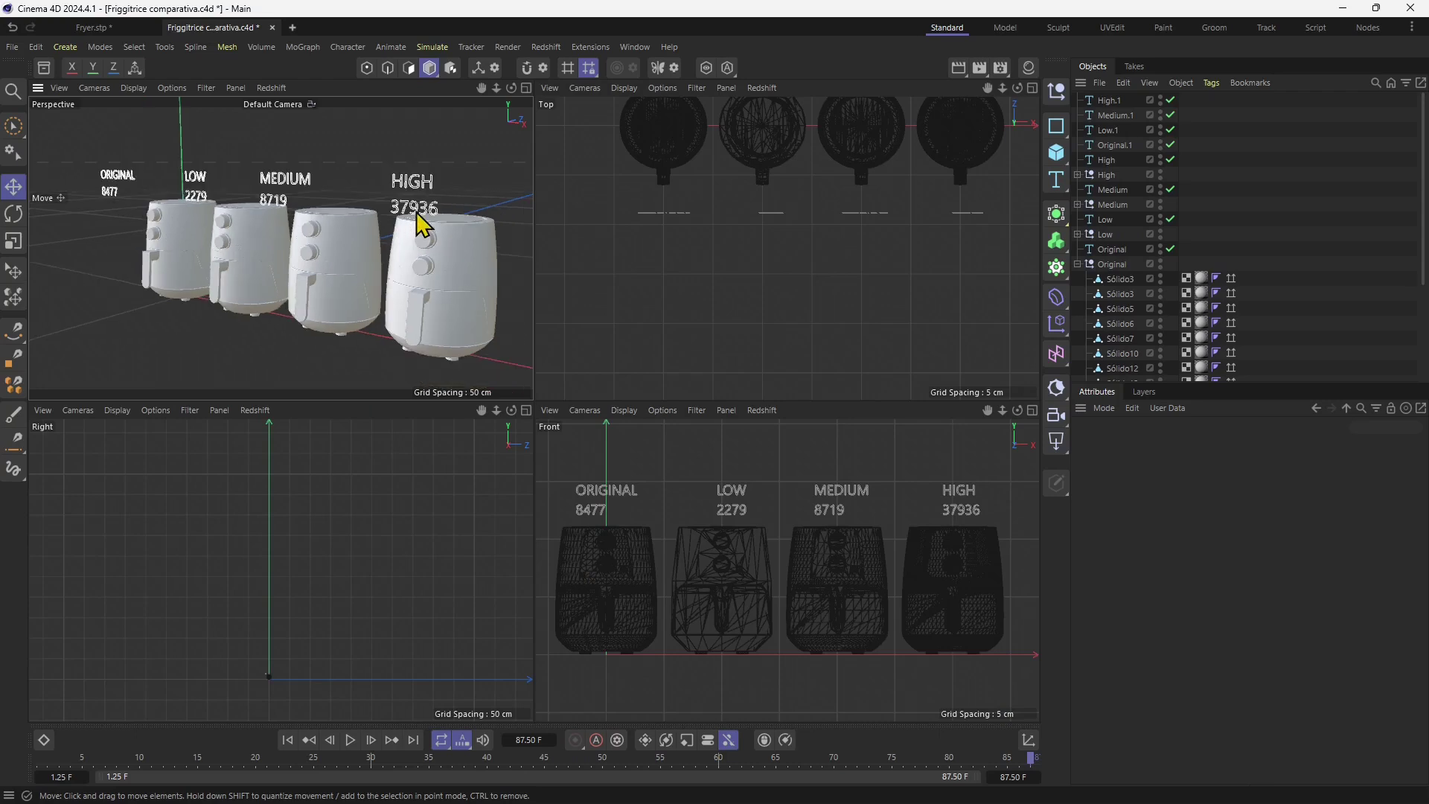
left_click_drag(406, 261, 437, 220, "alt")
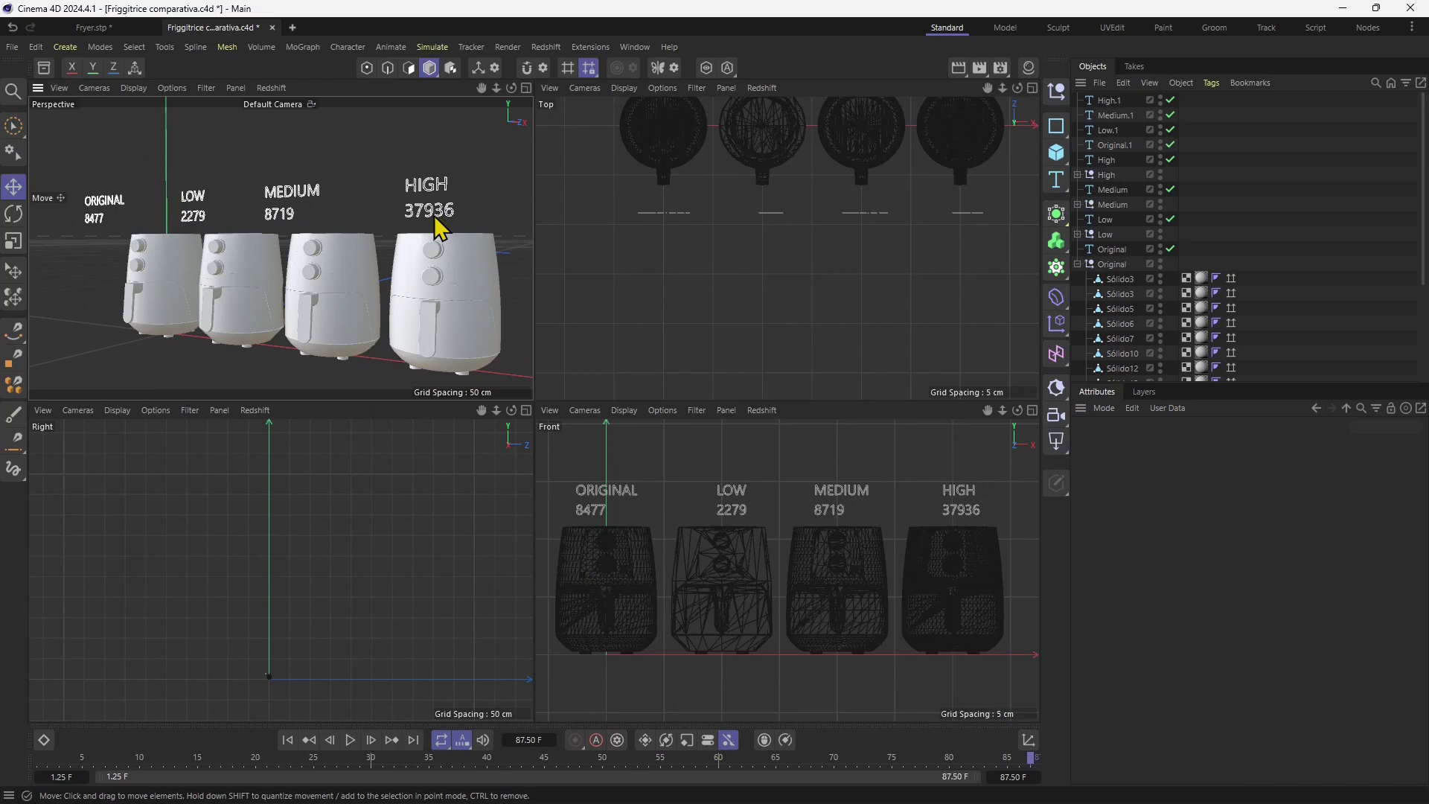
left_click(272, 28)
left_click(731, 473)
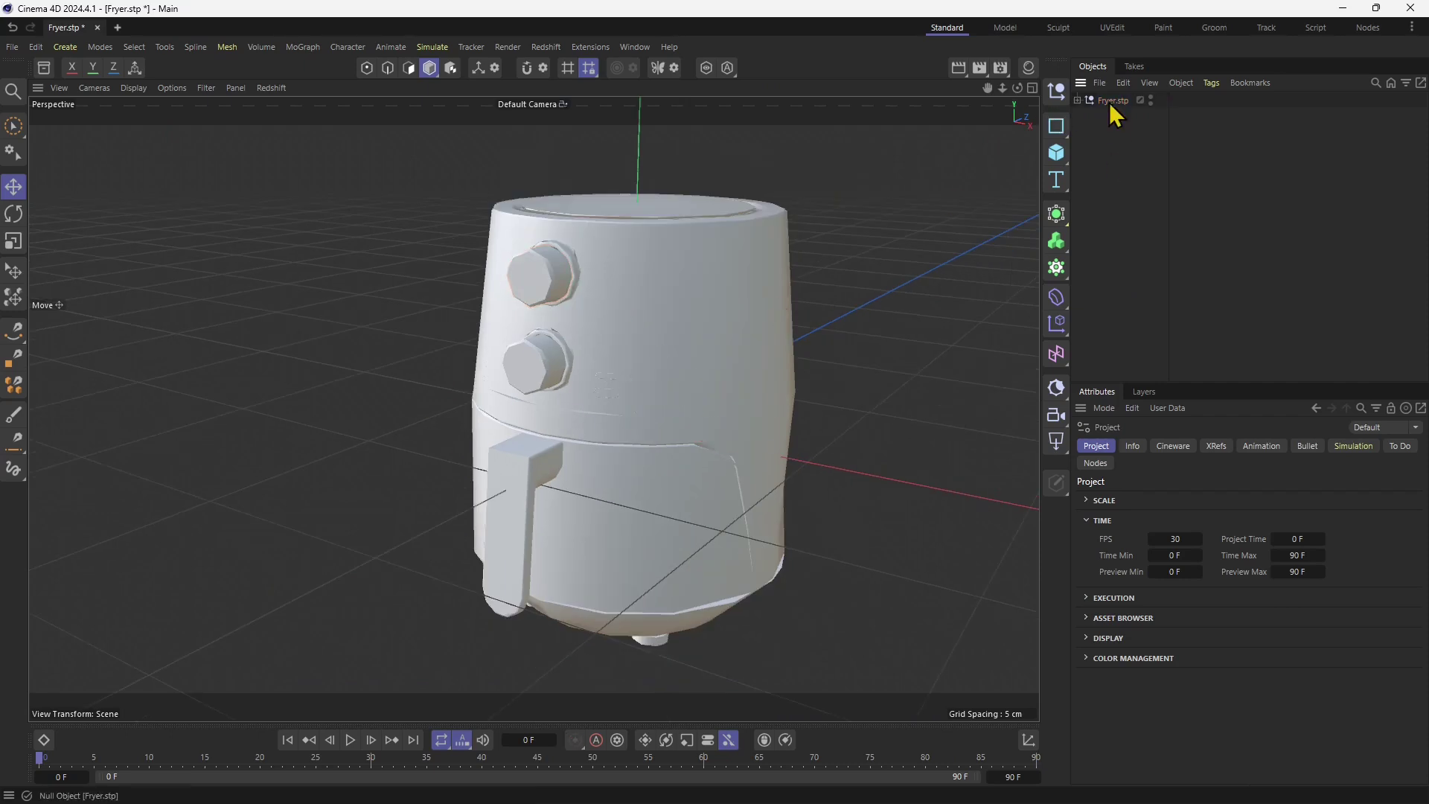
Step: Delete the imported Fryer.stp object and reopen Fryer.stp for import
left_click(1109, 101)
key("Delete")
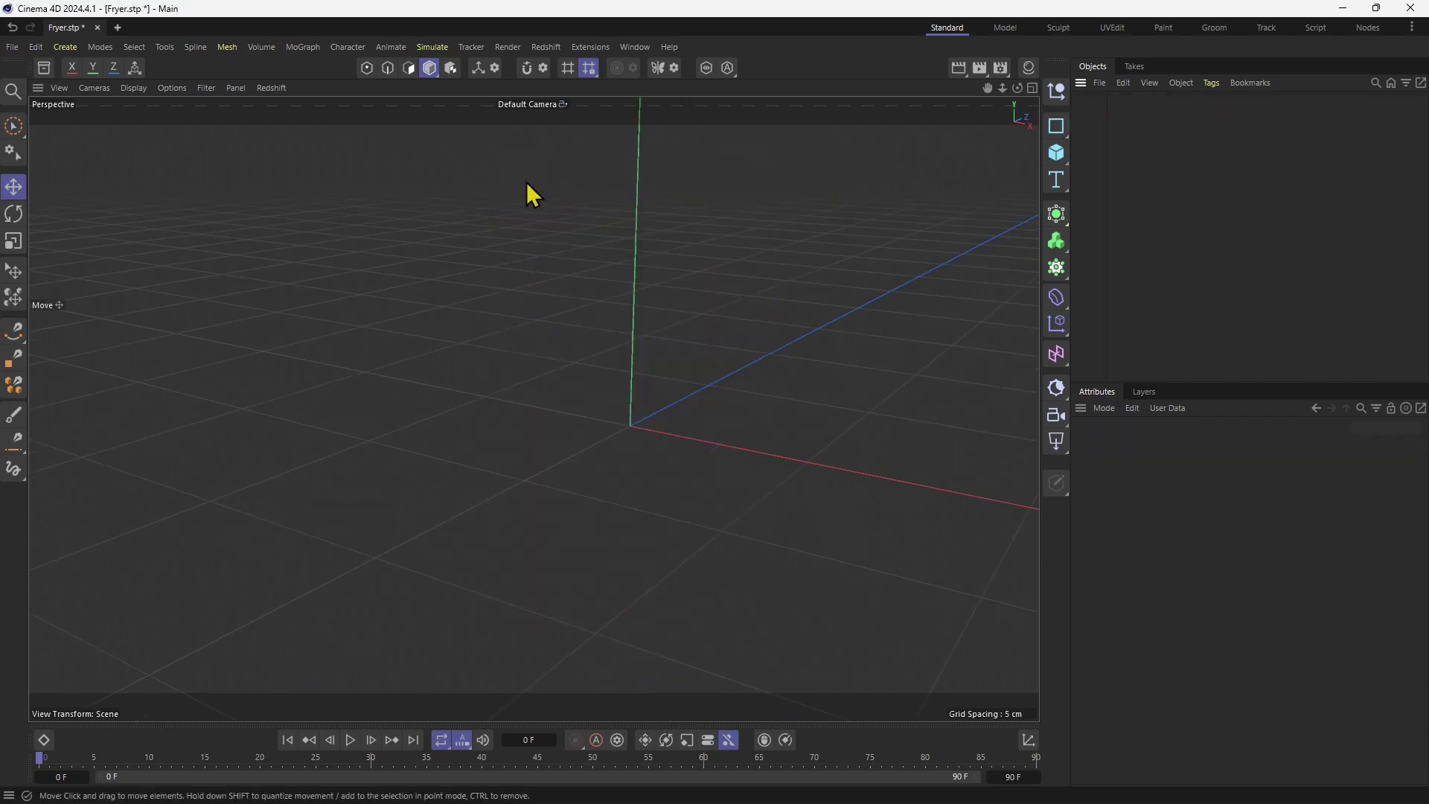
left_click(13, 47)
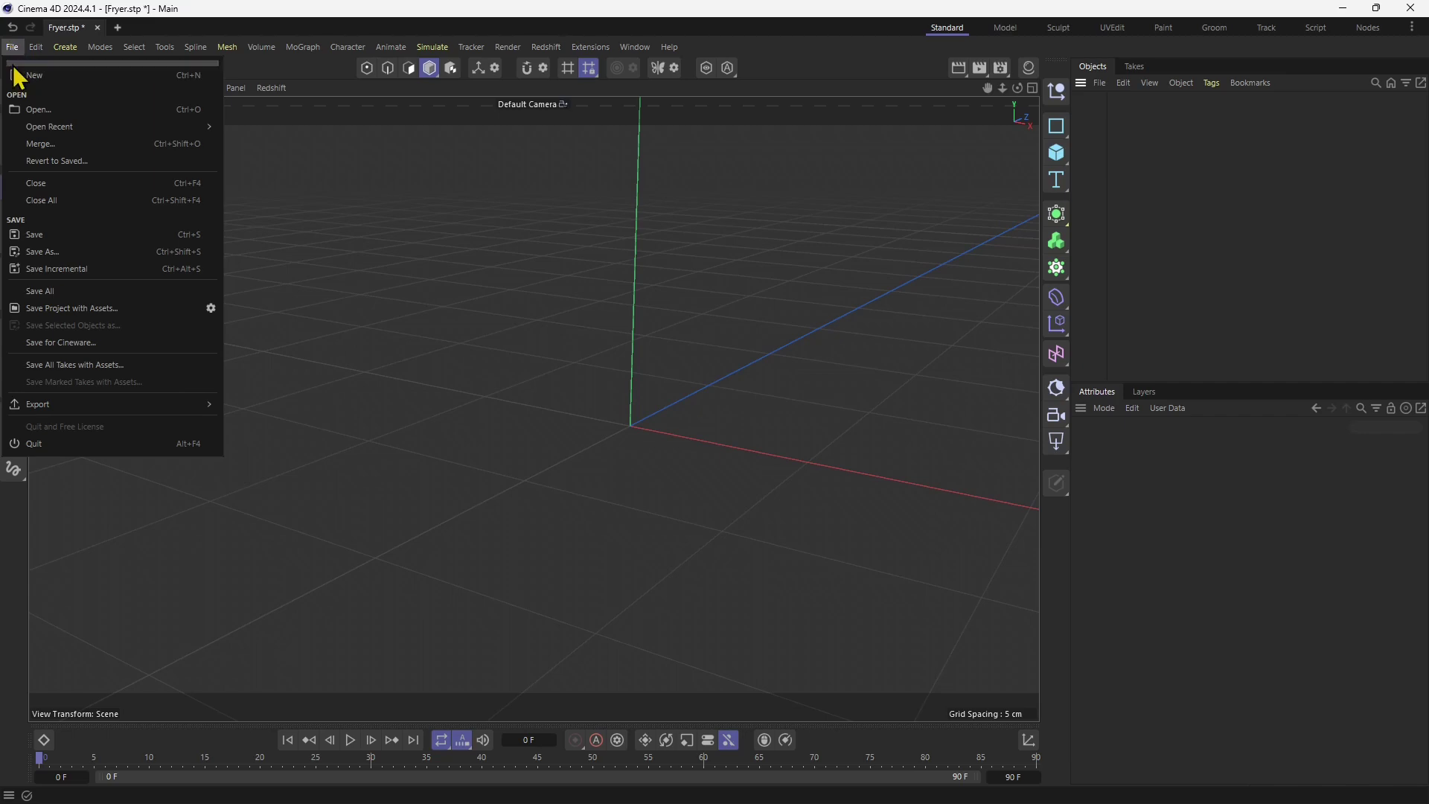
left_click(43, 111)
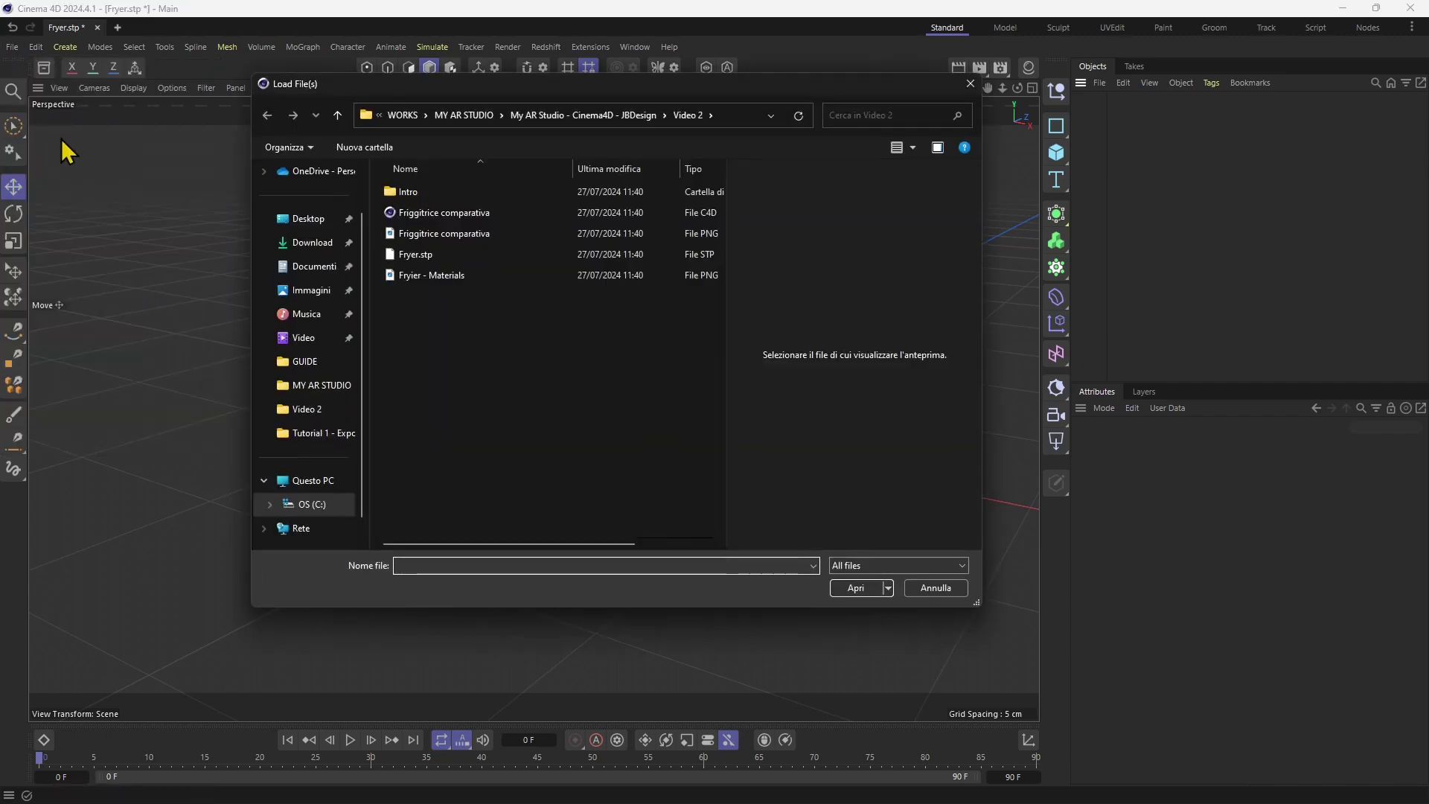
left_click(469, 256)
left_click(856, 589)
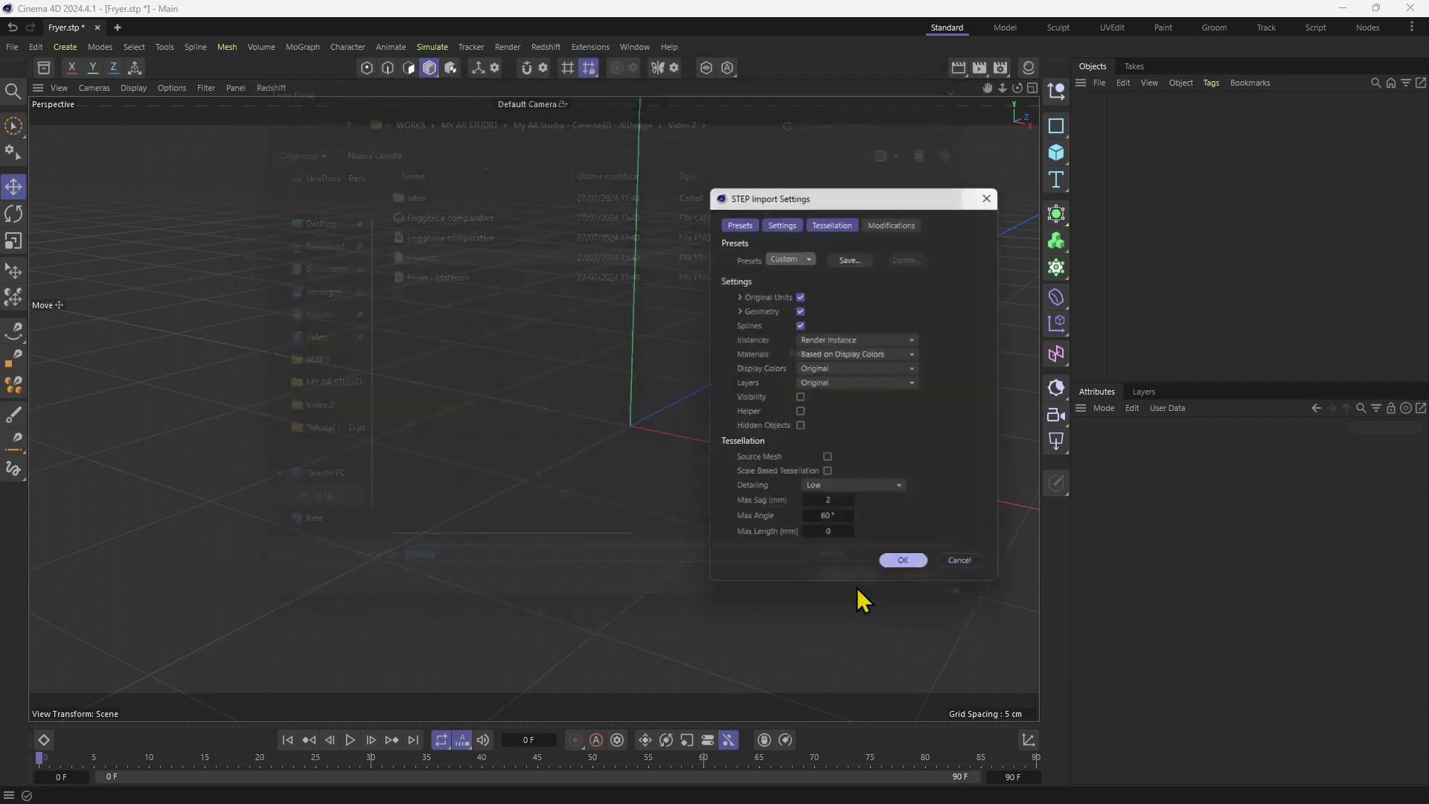
Step: Choose High detailing and change the Max Sag and Max Length values
left_click_drag(829, 199, 393, 177)
left_click(394, 460)
left_click(408, 510)
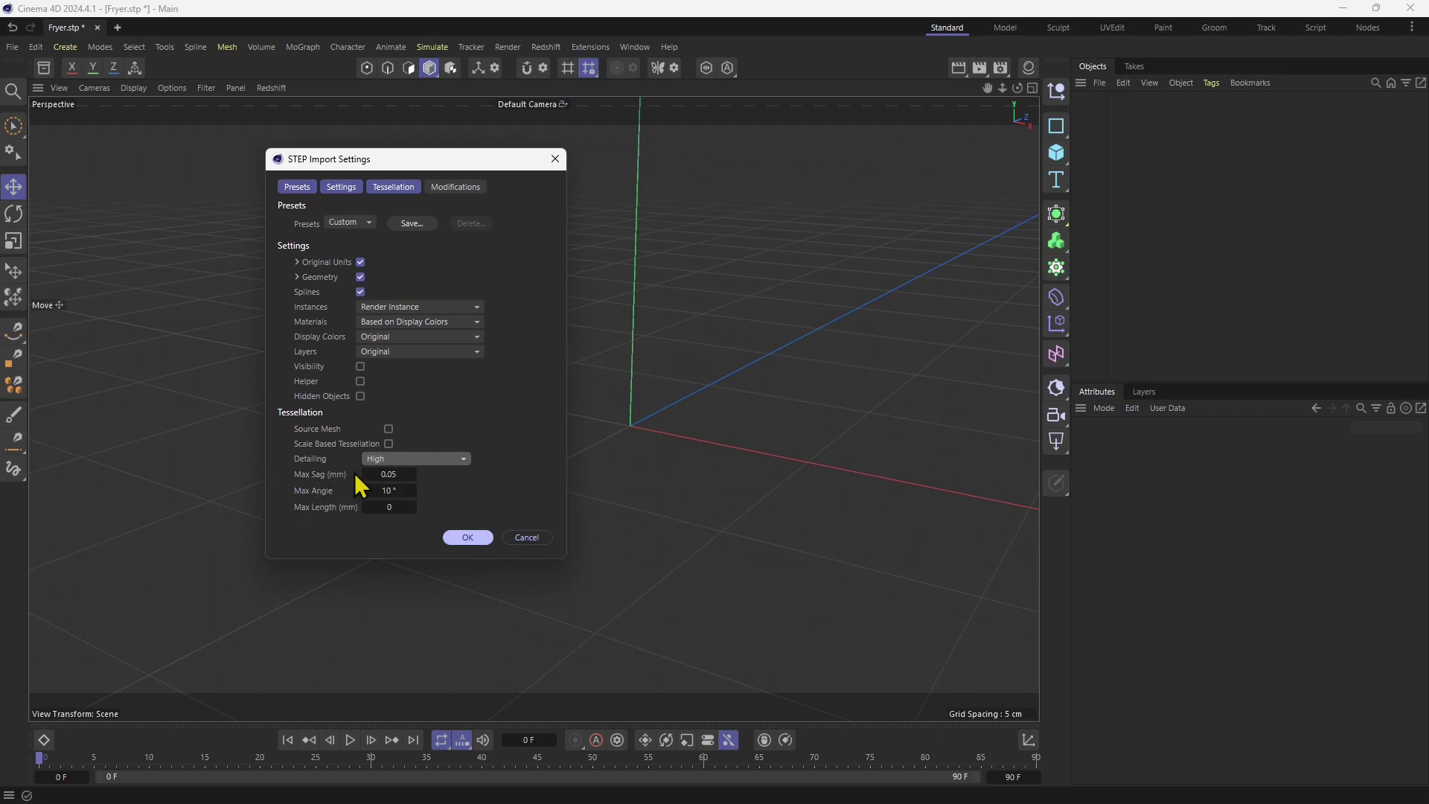
left_click(377, 472)
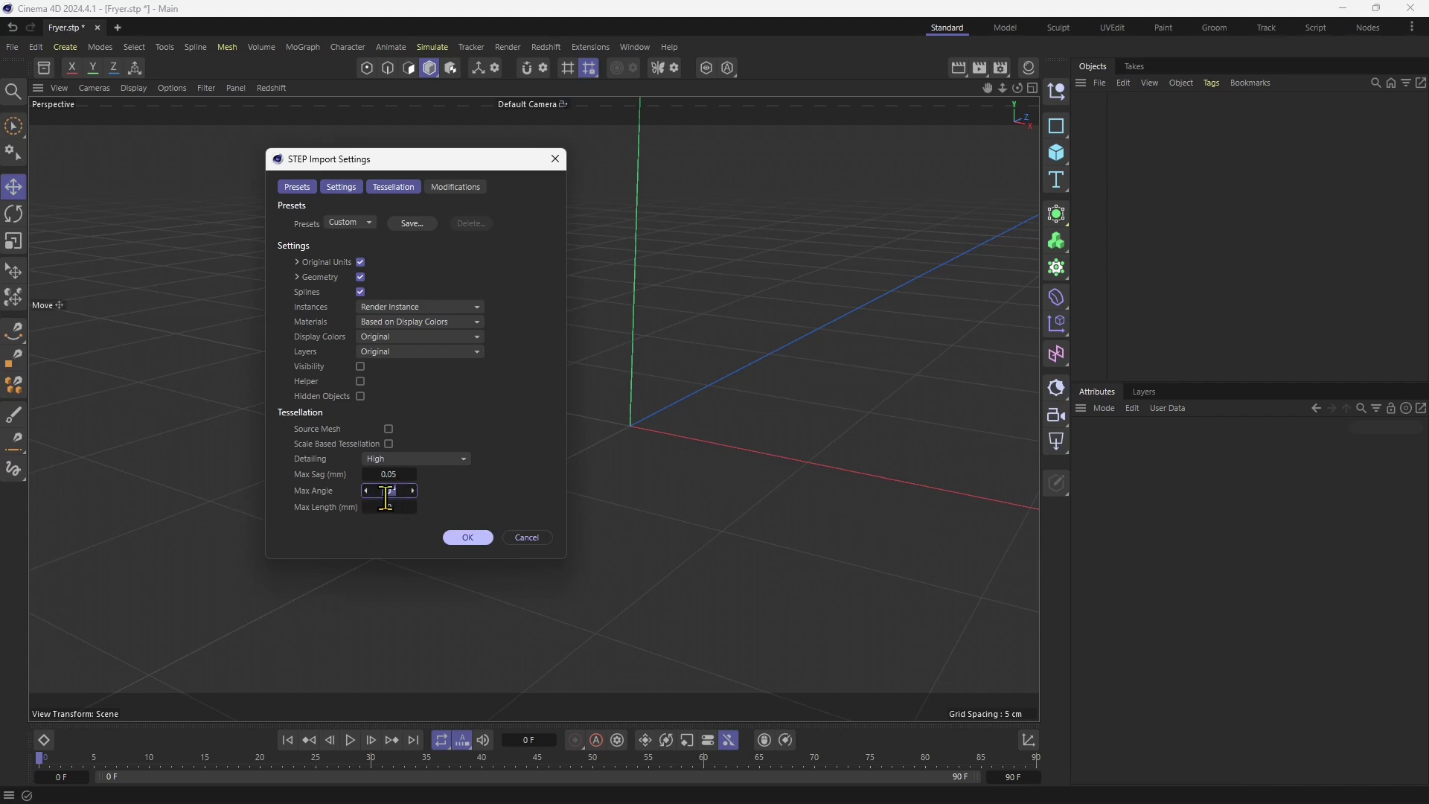
type("5")
left_click(389, 506)
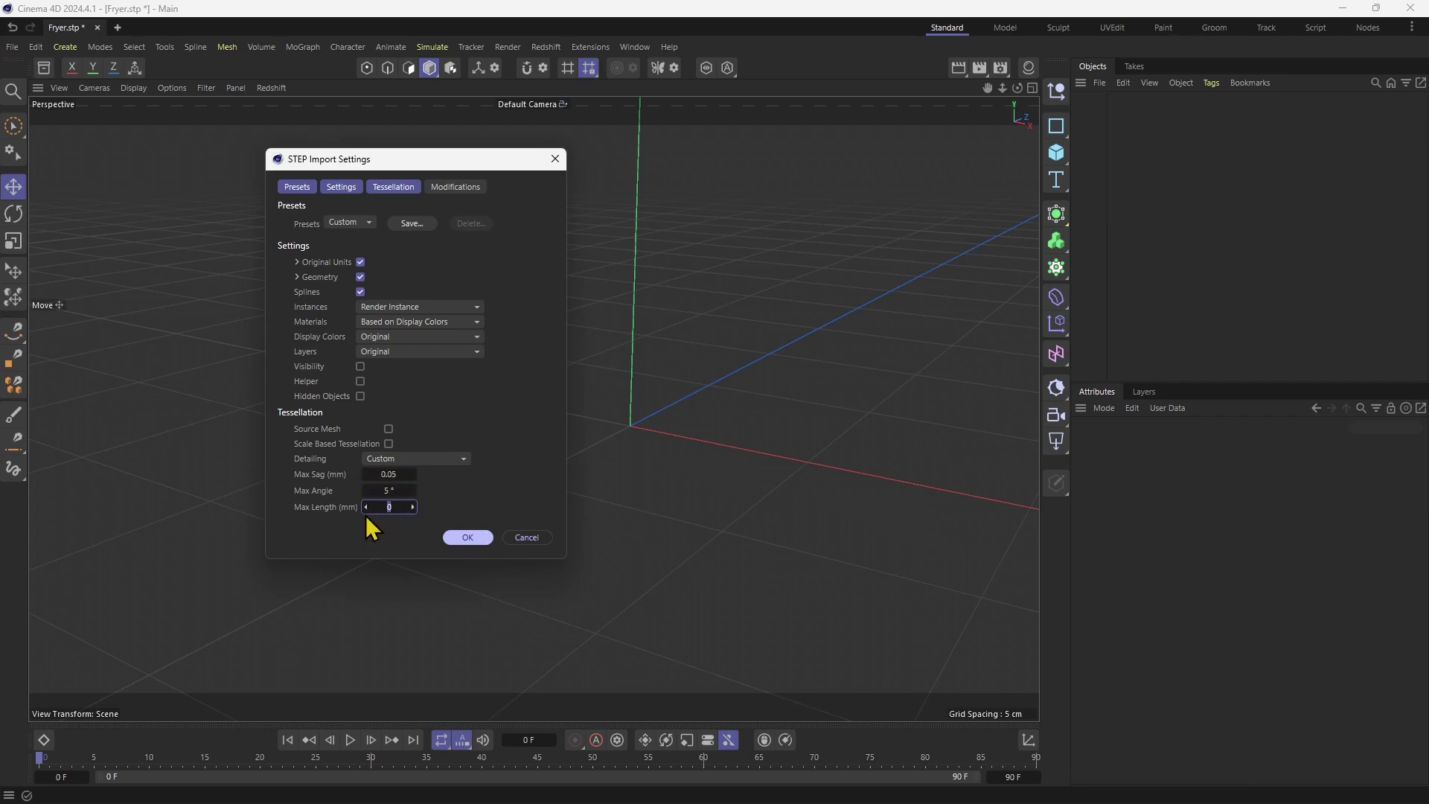
key("Return")
Step: Reapply High detailing with Max Length 0 and Max Angle 30°, then import
left_click(416, 459)
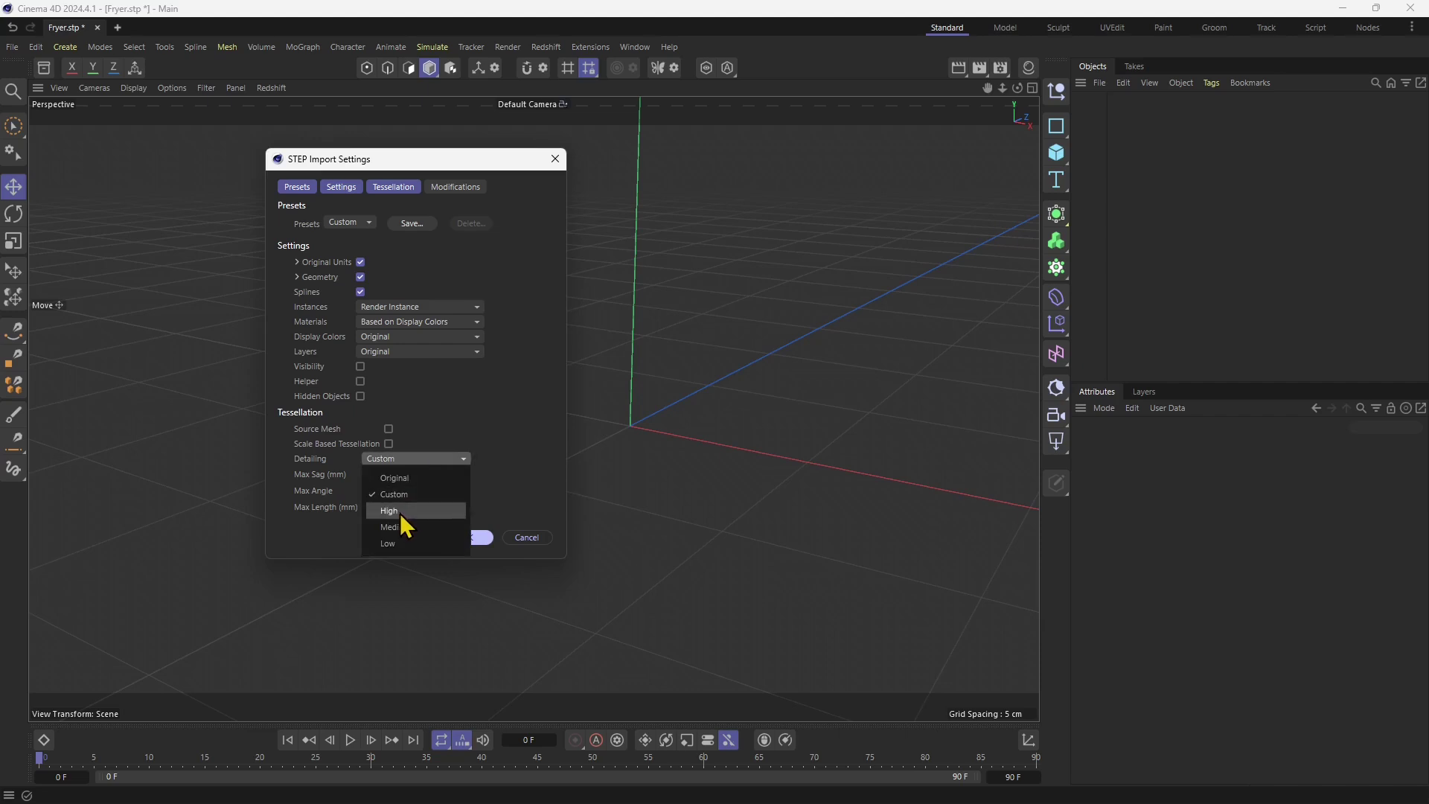
left_click(402, 512)
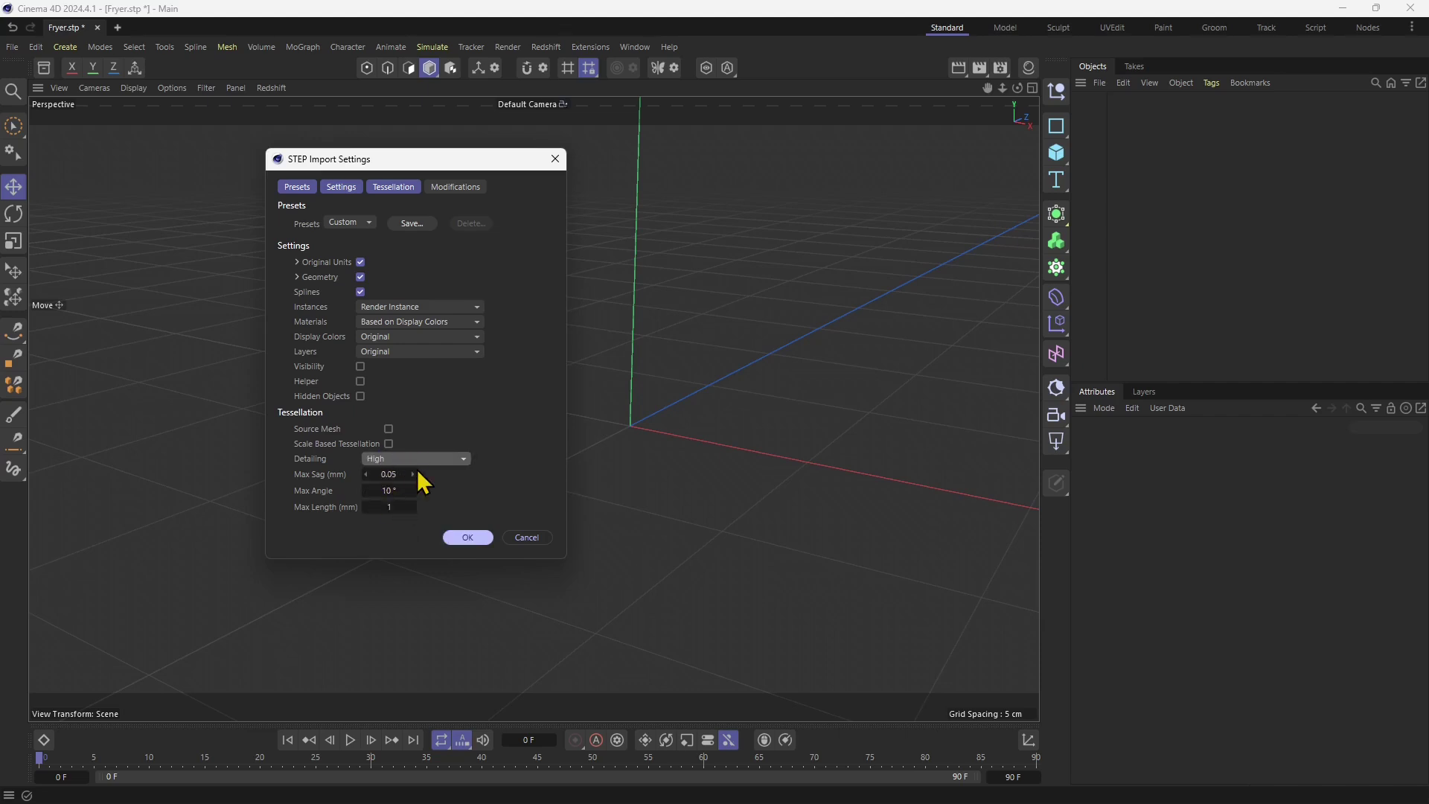
left_click(390, 505)
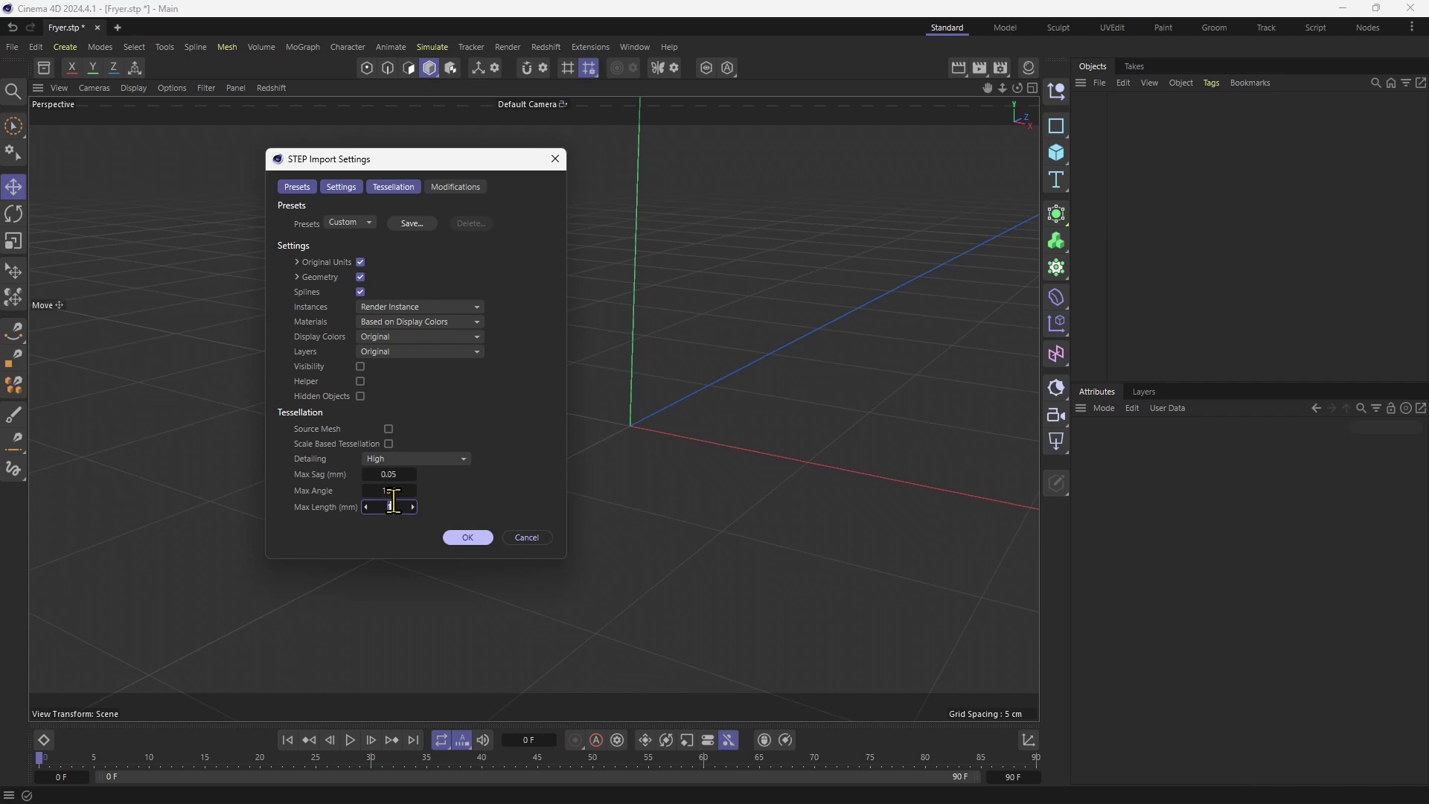
type("0")
left_click(397, 491)
left_click(391, 495)
type("30")
key("Return")
left_click(473, 531)
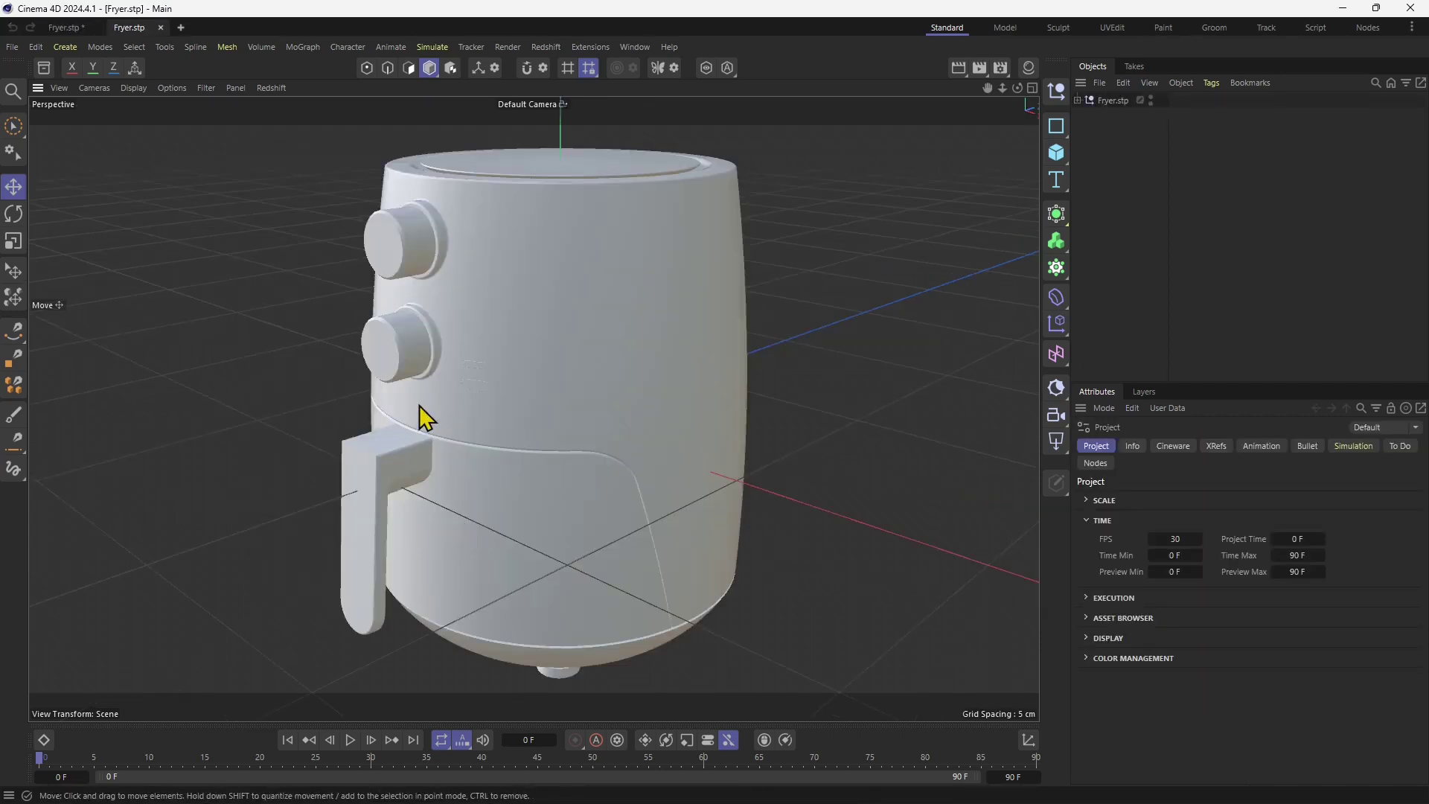
scroll(446, 424, "down", 3)
left_click_drag(476, 439, 389, 494, "alt")
scroll(386, 332, "up", 6)
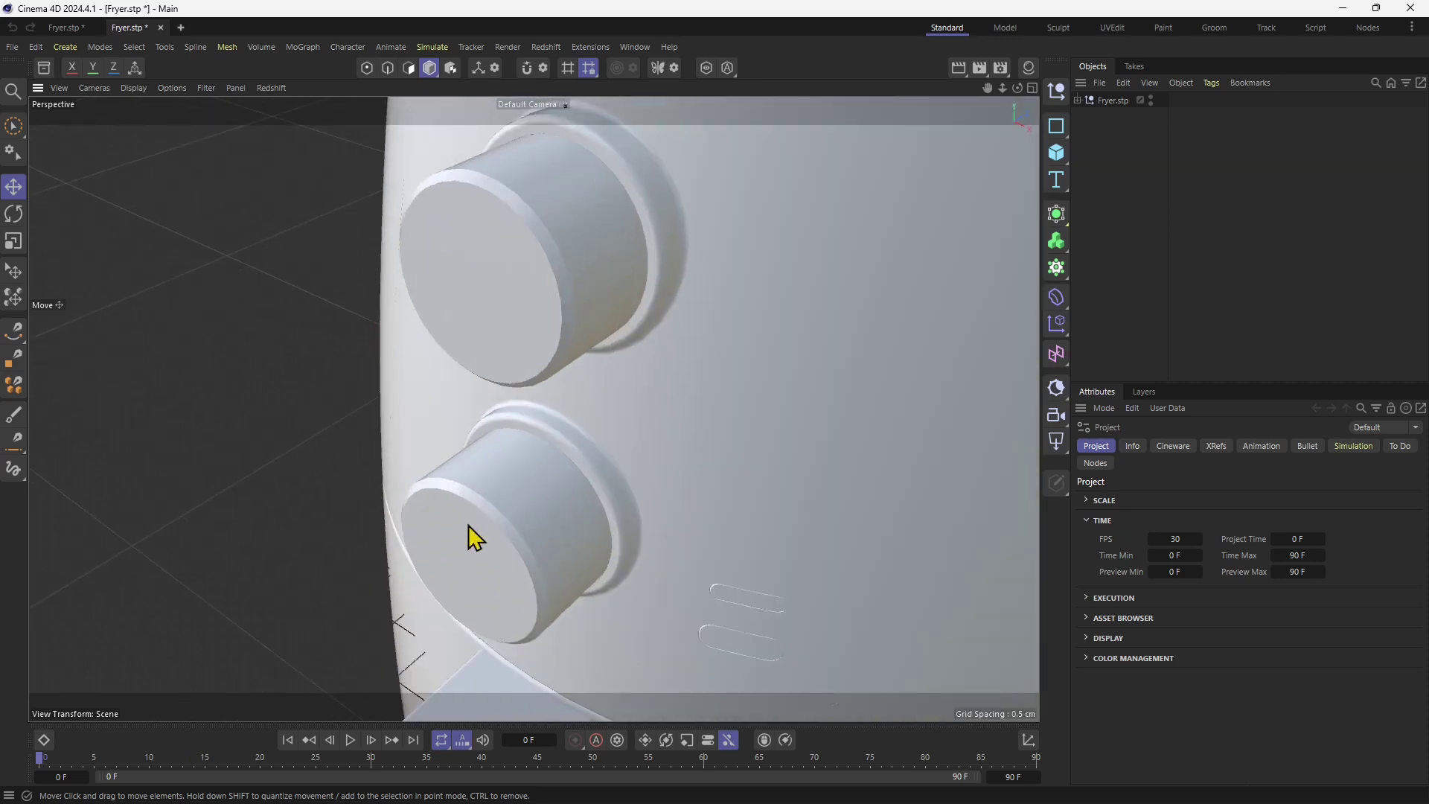
scroll(476, 491, "down", 5)
scroll(488, 458, "down", 4)
left_click_drag(495, 461, 507, 378, "alt")
left_click(567, 301)
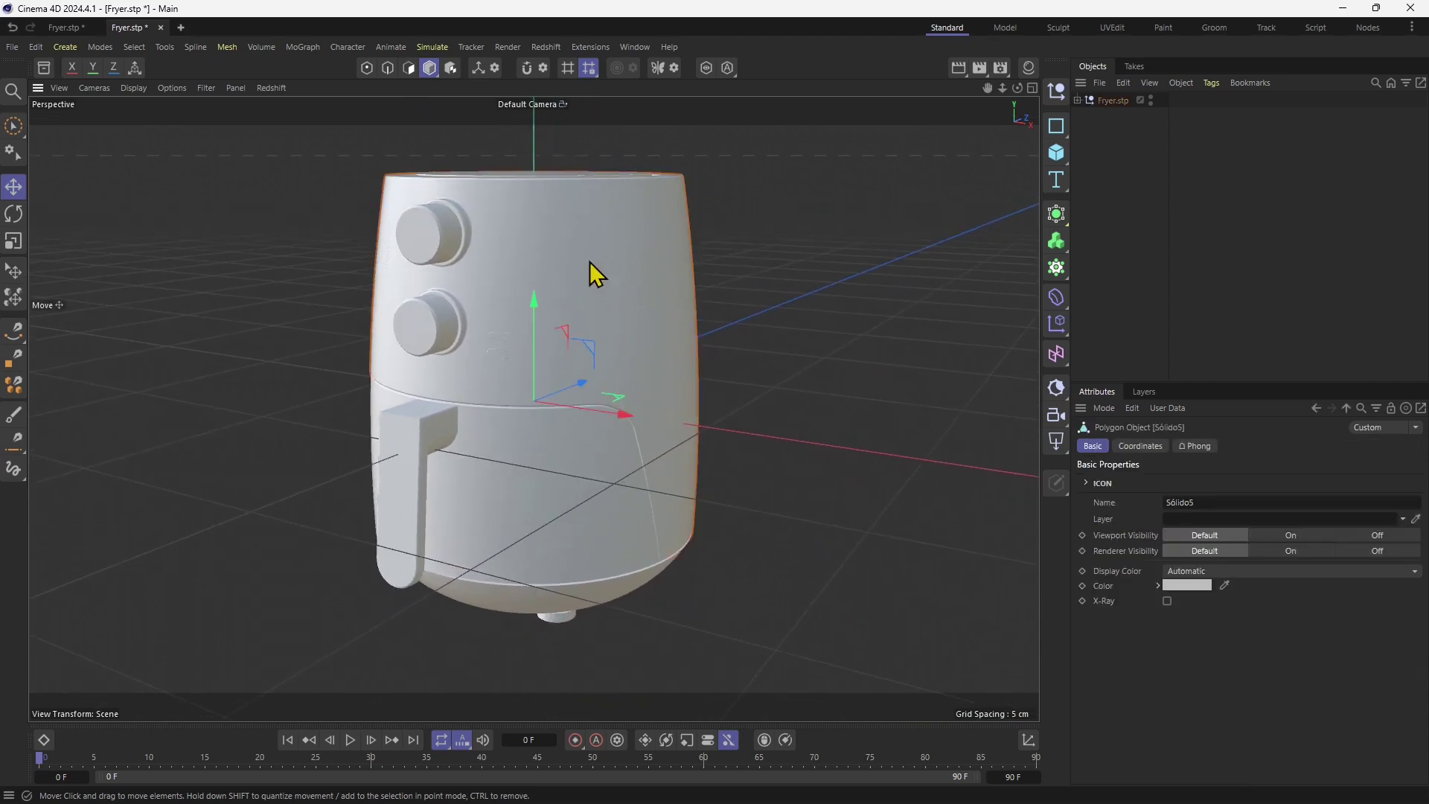
left_click(761, 237)
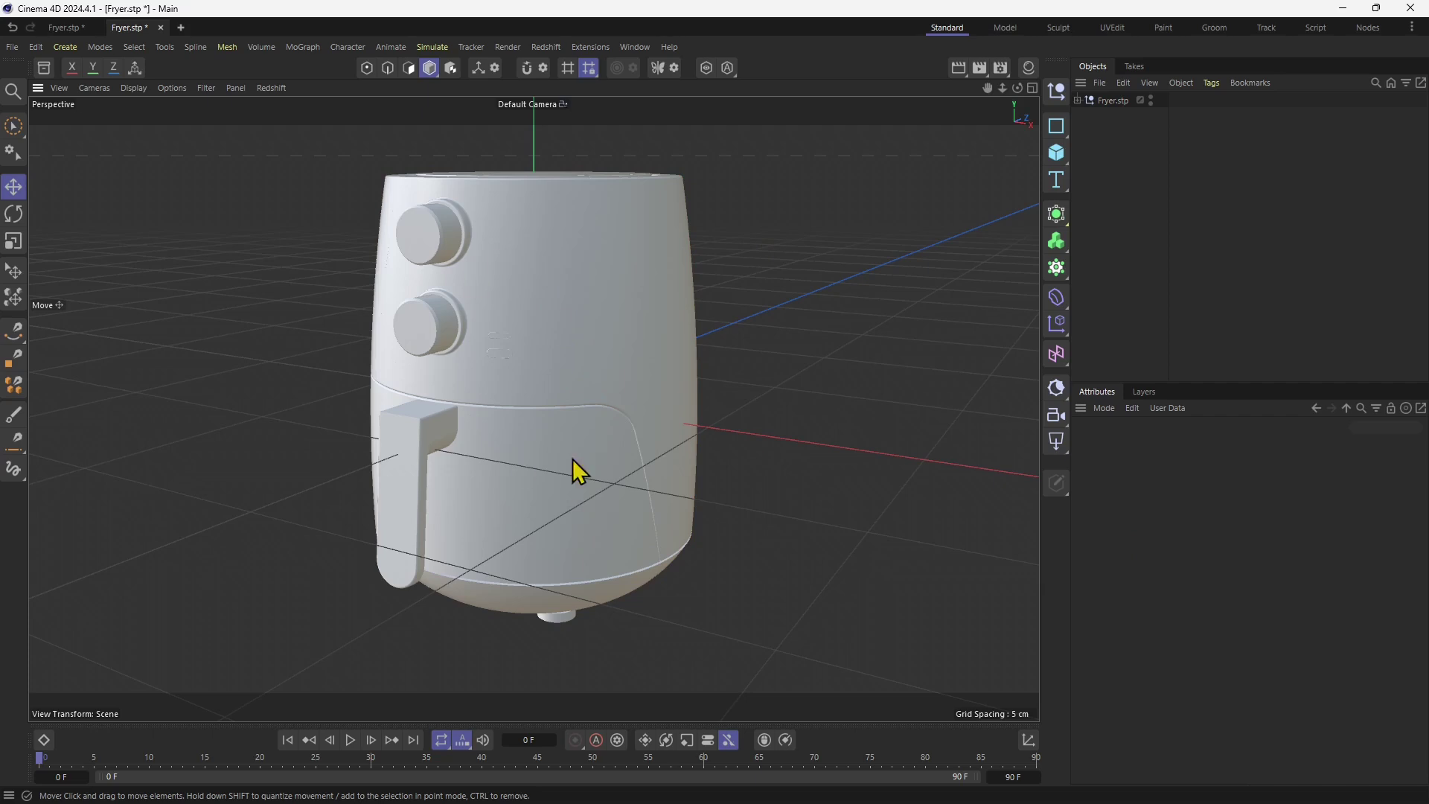
right_click(522, 289)
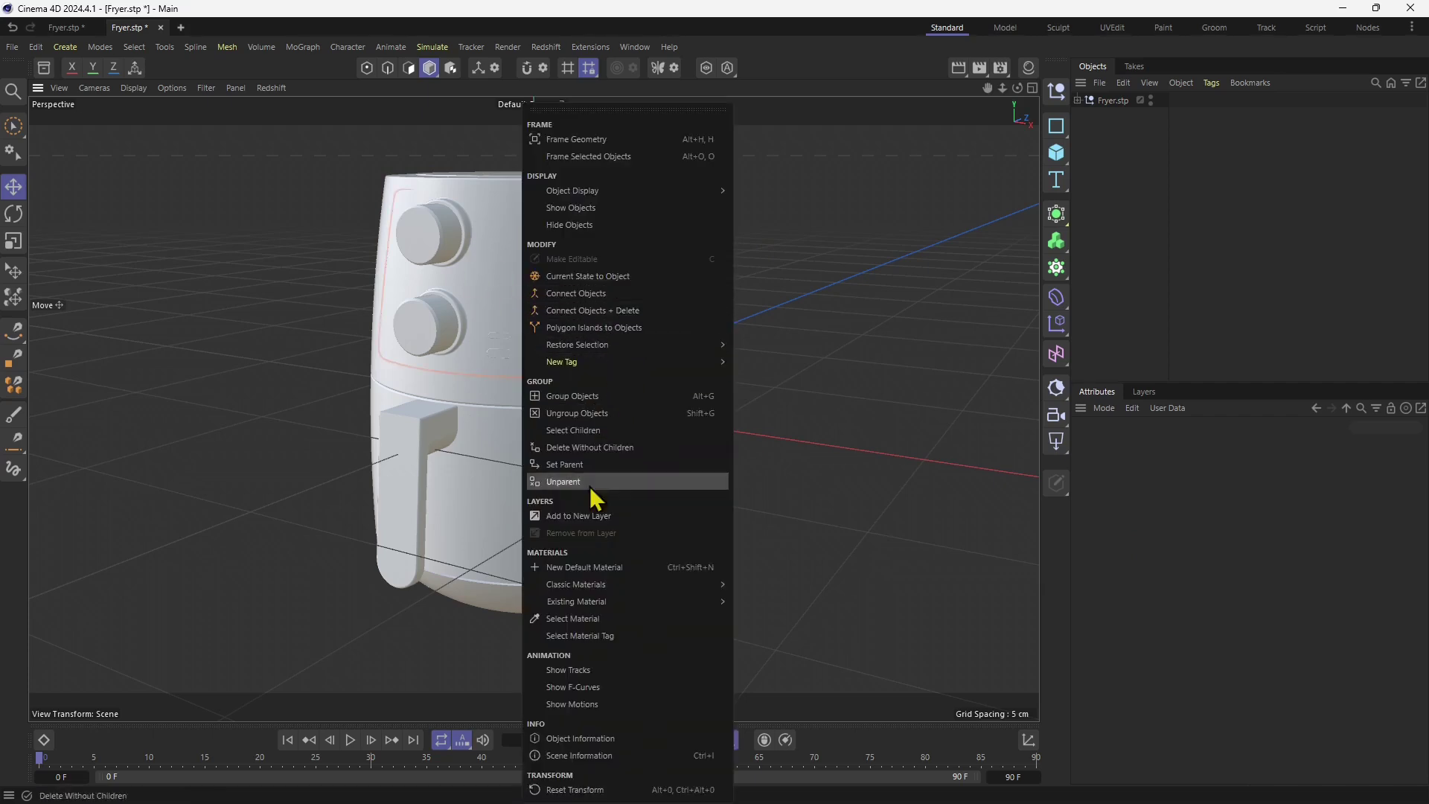
left_click(570, 735)
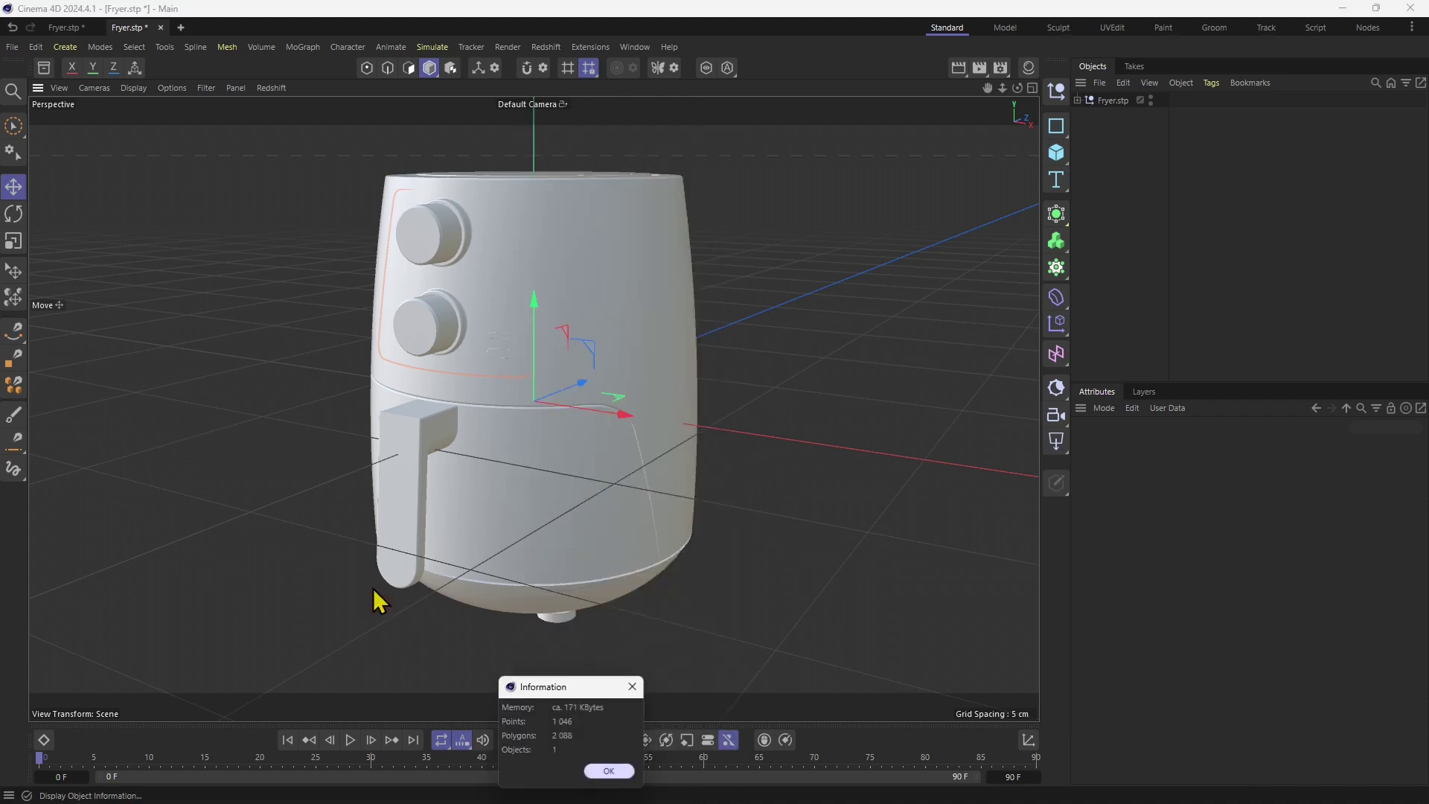
left_click_drag(574, 694, 273, 326)
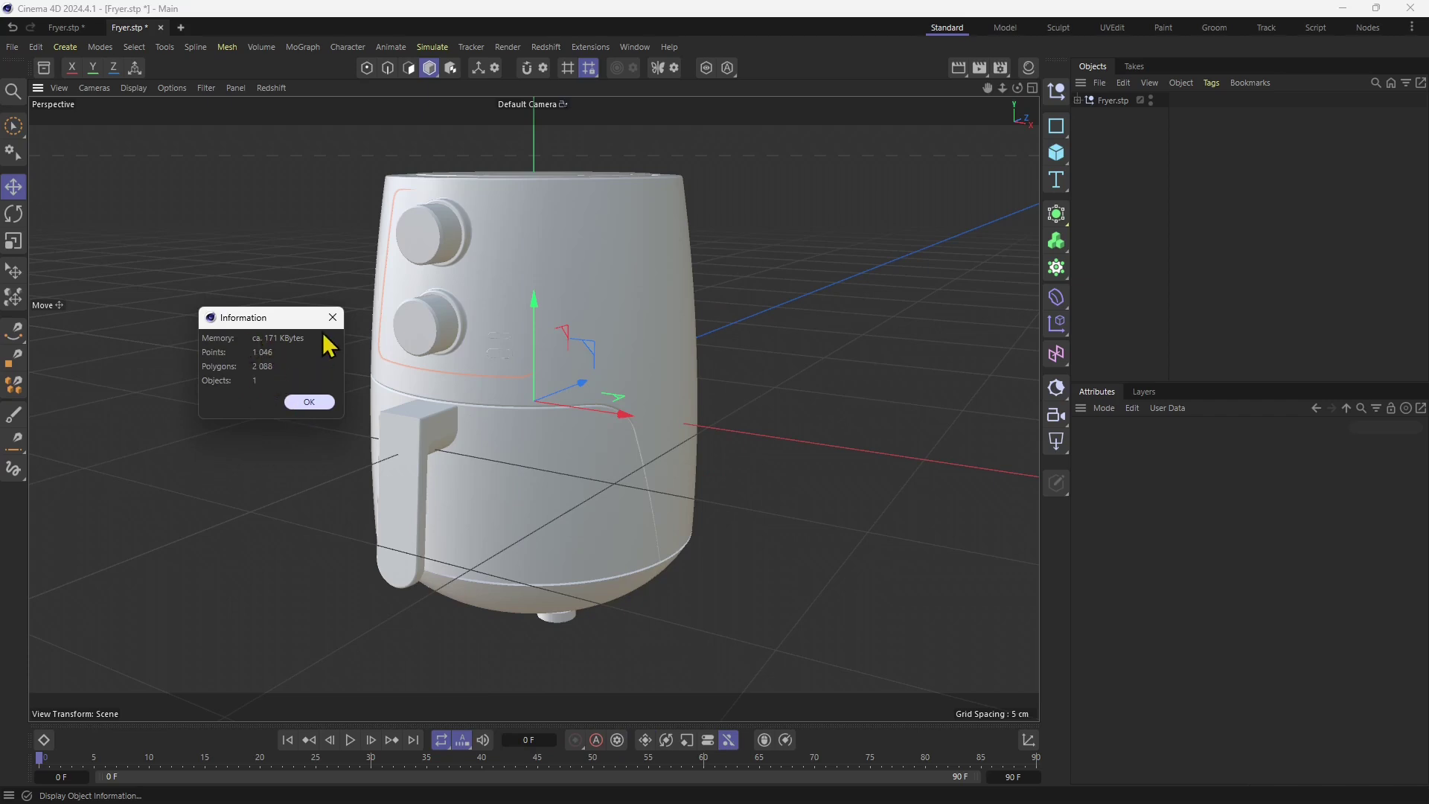
left_click(333, 317)
left_click(1110, 111)
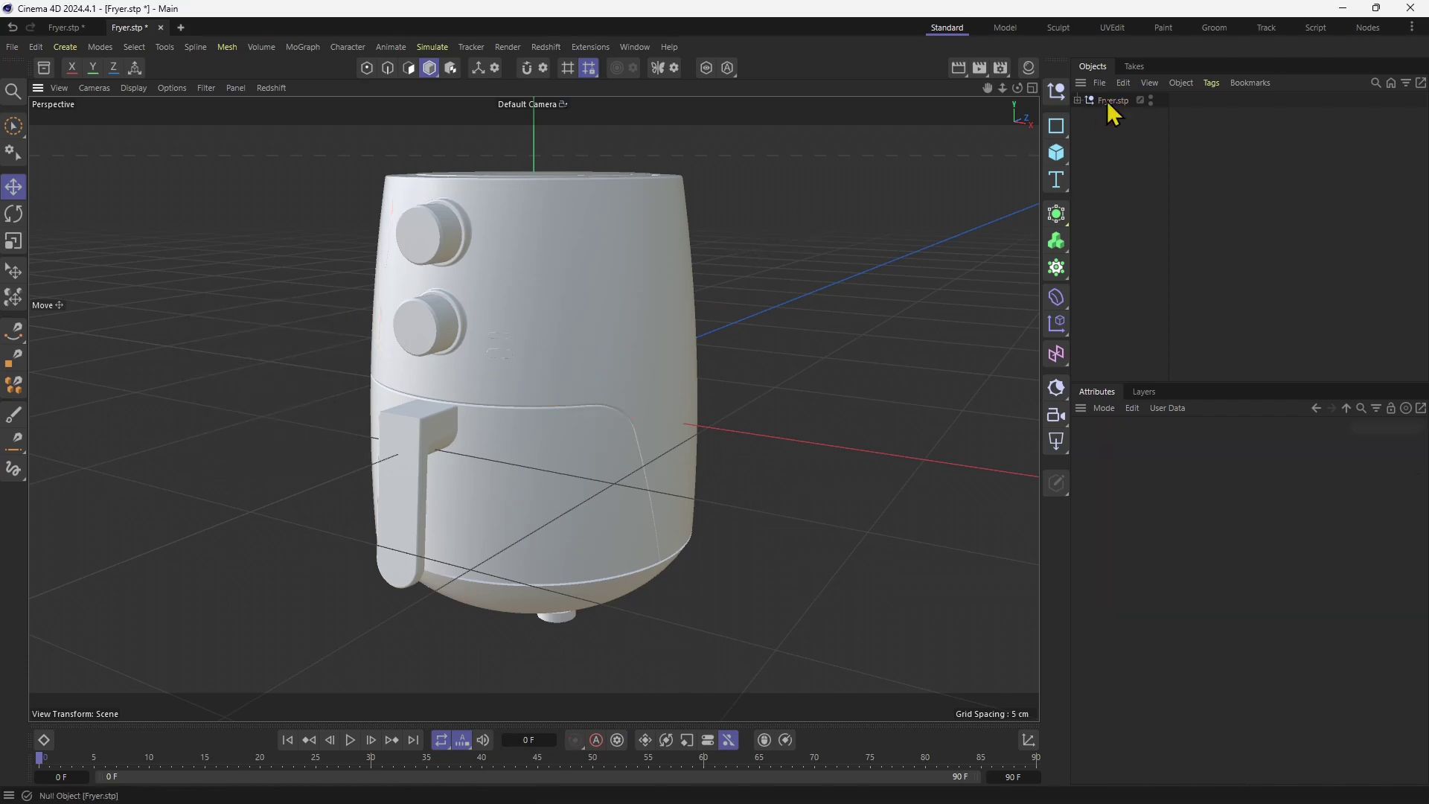
left_click(1109, 104)
left_click(325, 211)
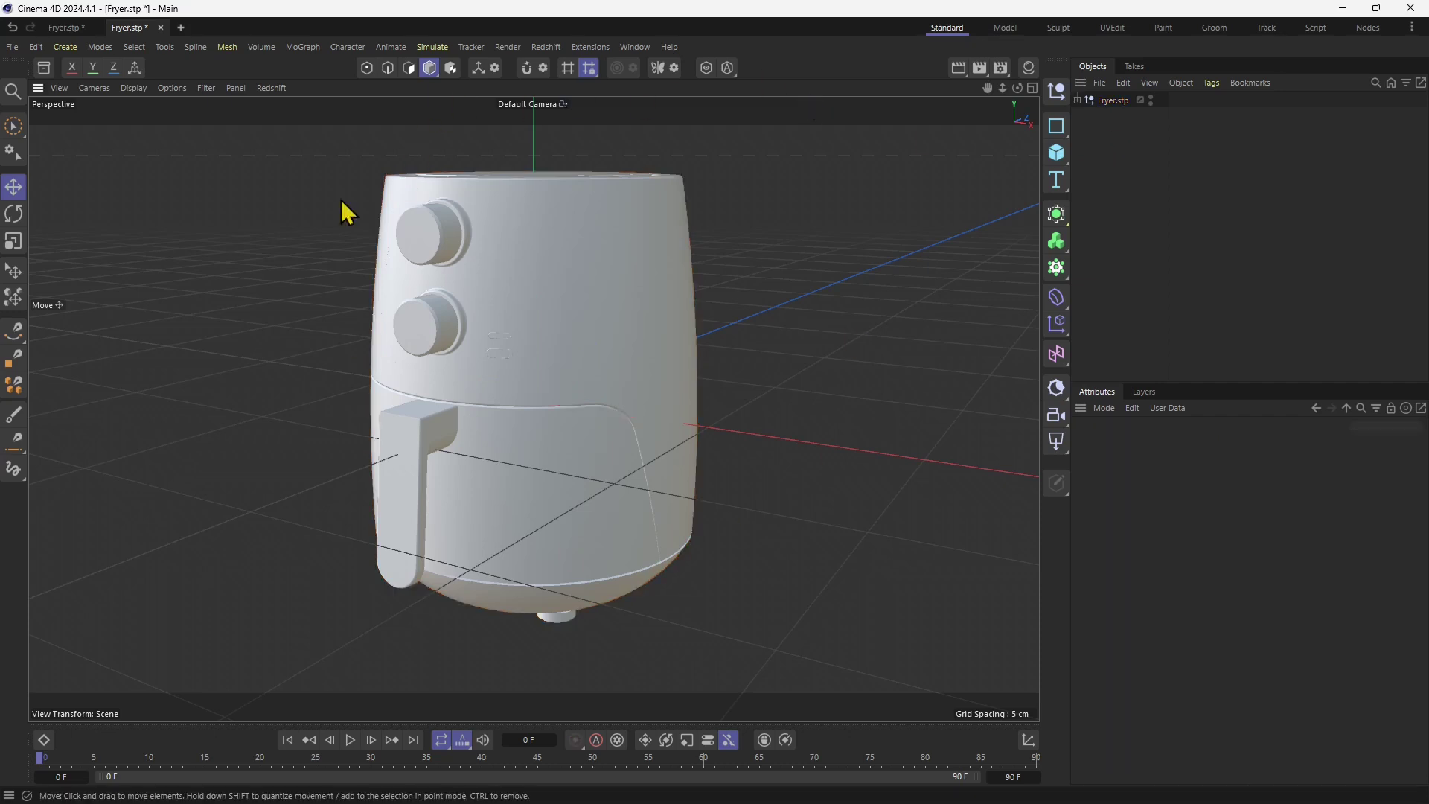
left_click(1113, 102)
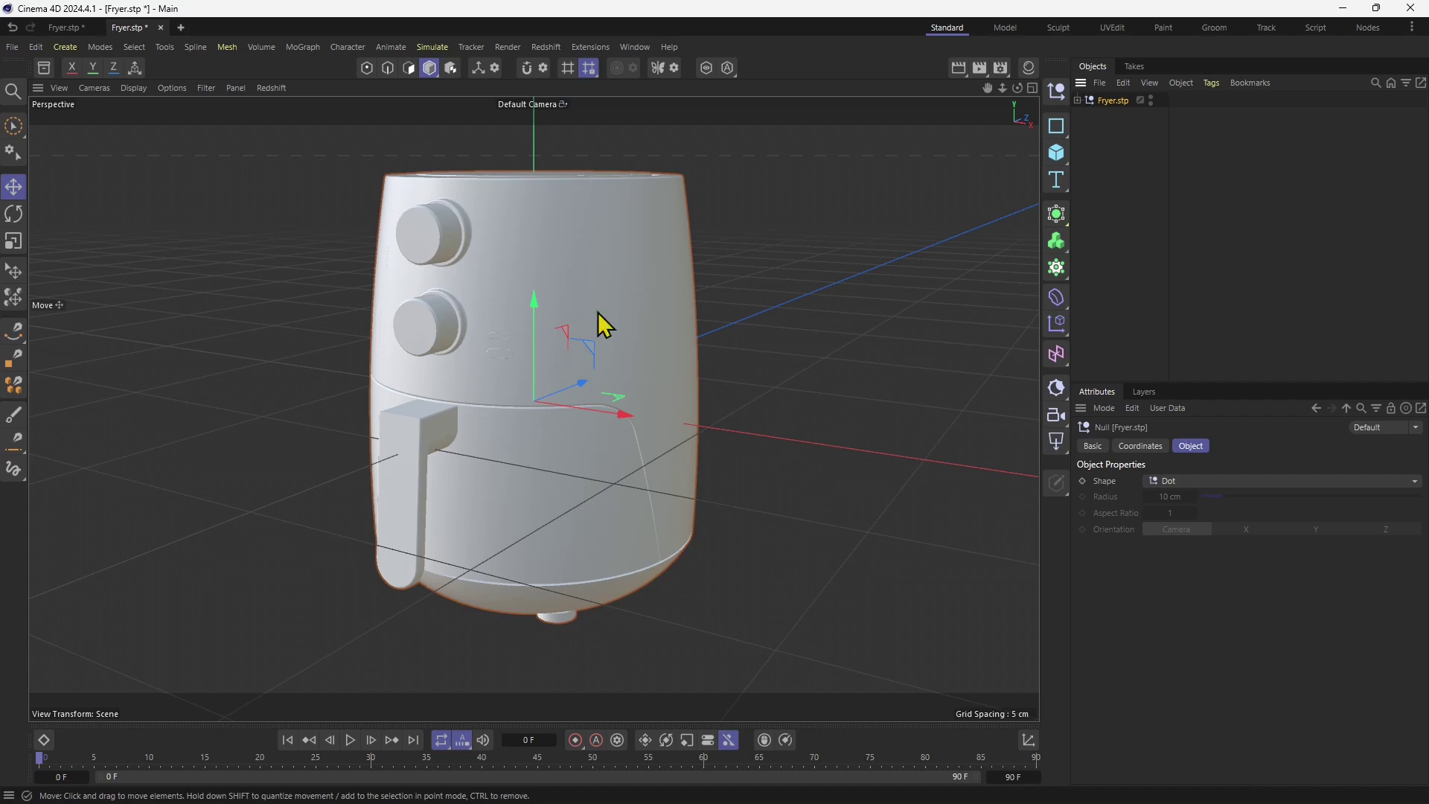
right_click(481, 320)
left_click(520, 738)
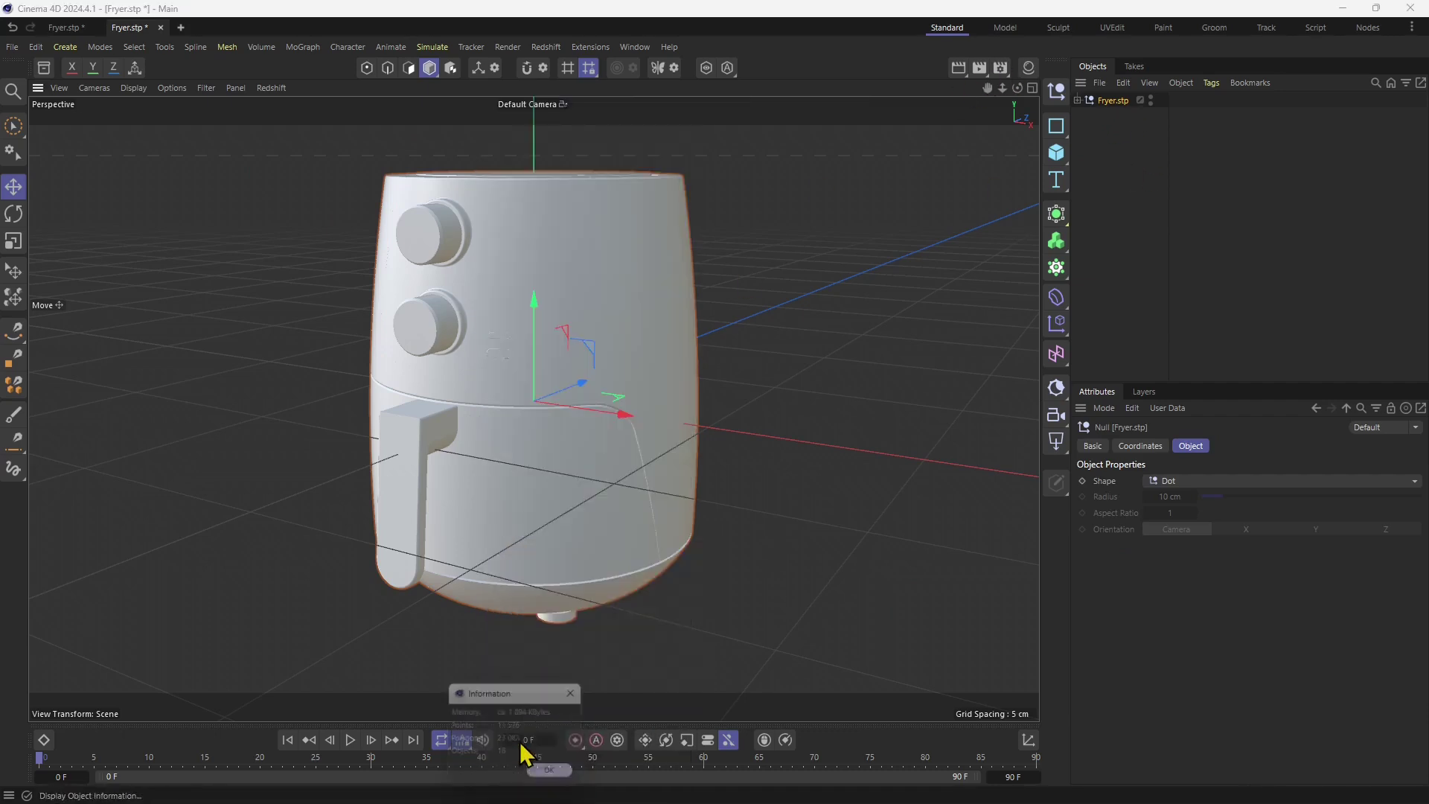
left_click_drag(500, 690, 208, 212)
left_click(287, 212)
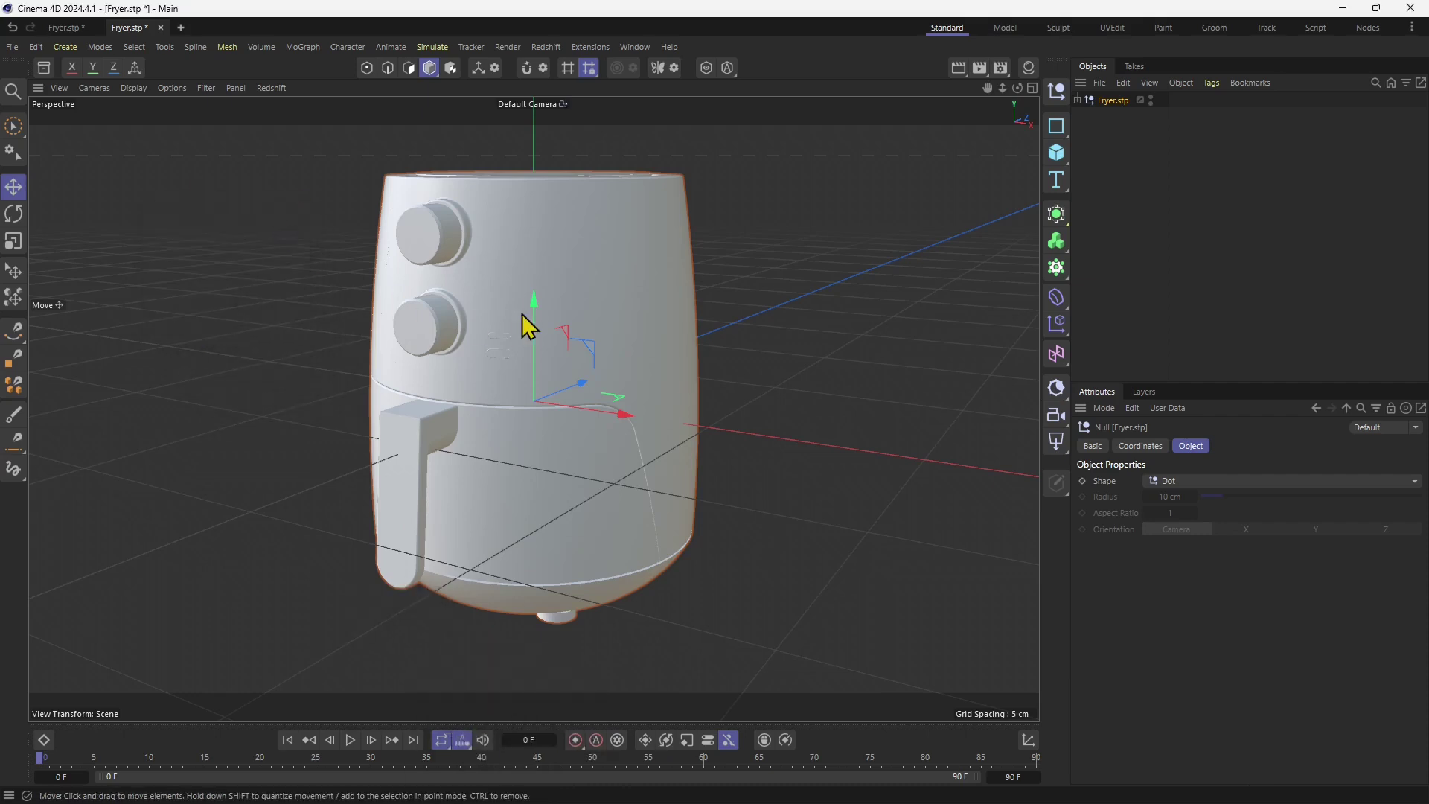
right_click(503, 346)
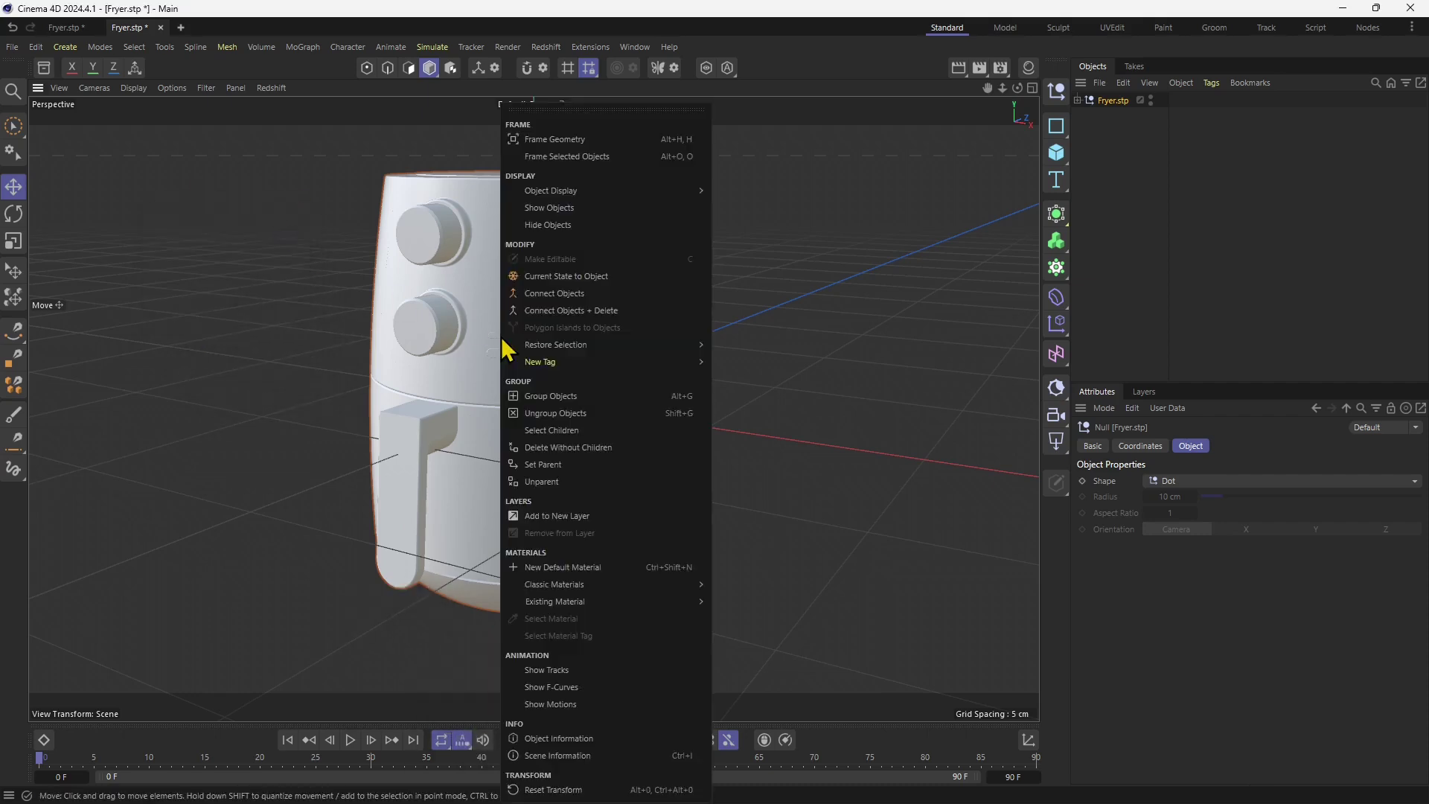
left_click(552, 755)
left_click_drag(541, 702, 233, 220)
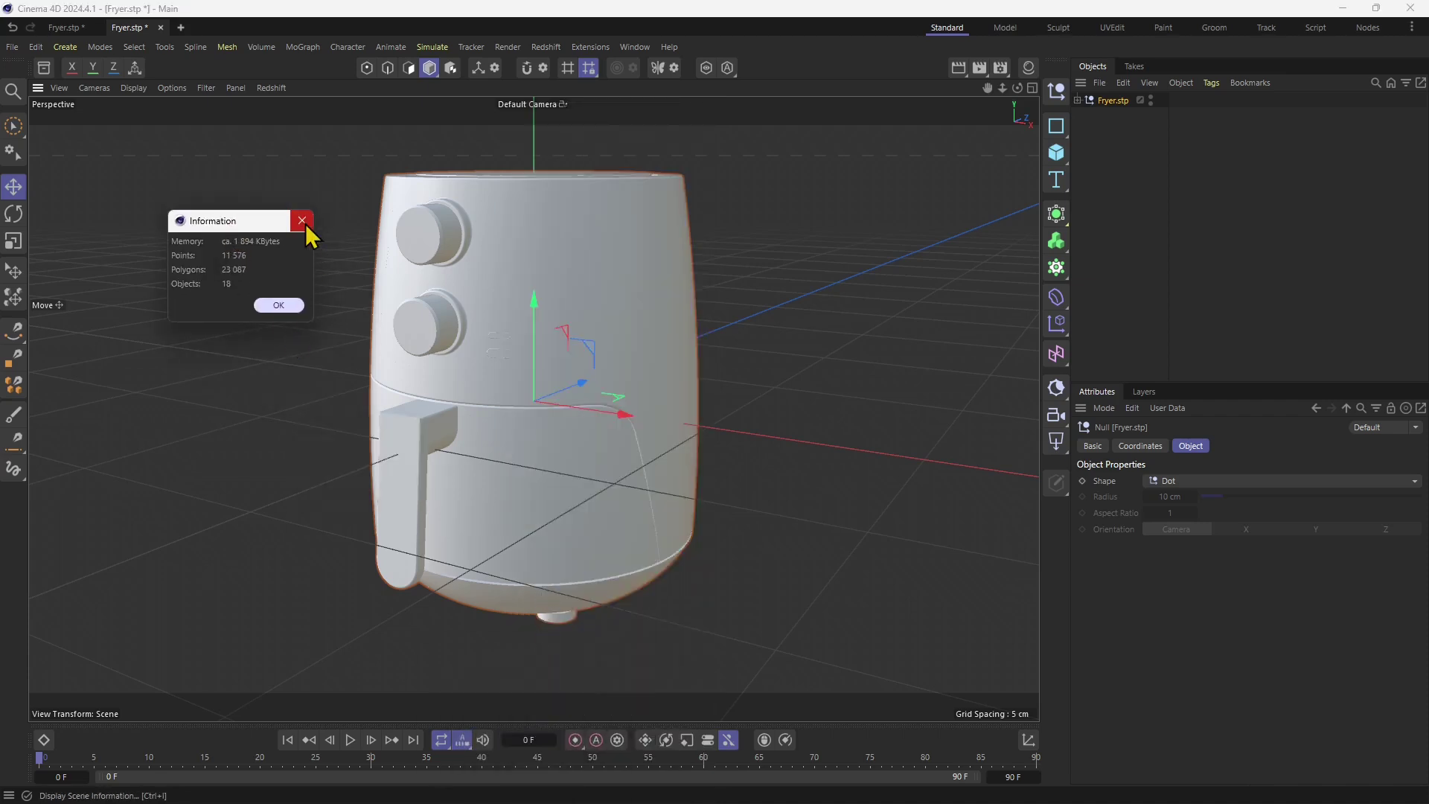
left_click(302, 220)
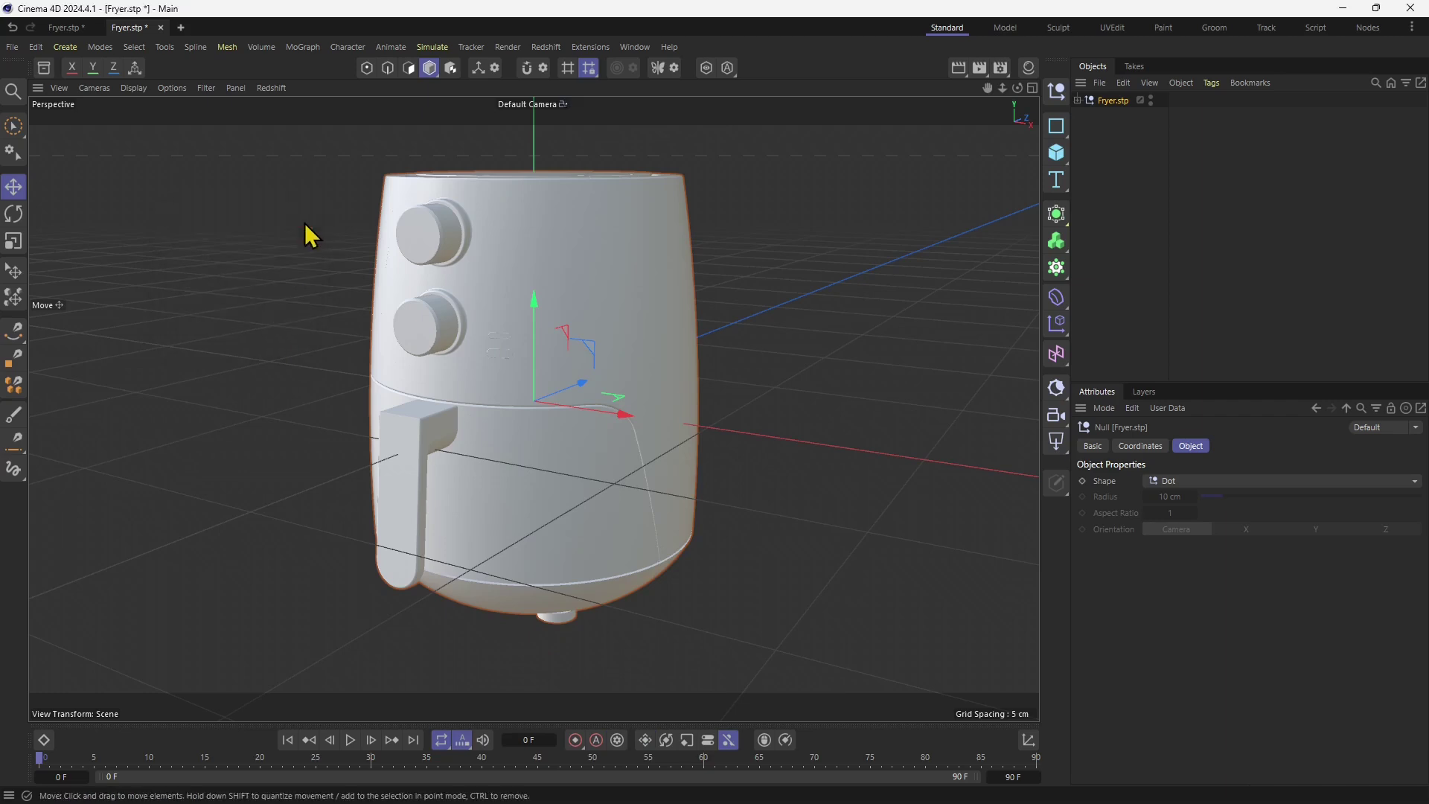
left_click(398, 331)
Step: Select the Fryer.stp group and drag it upward along the Y axis
left_click_drag(703, 513, 583, 554, "alt")
scroll(616, 541, "down", 2)
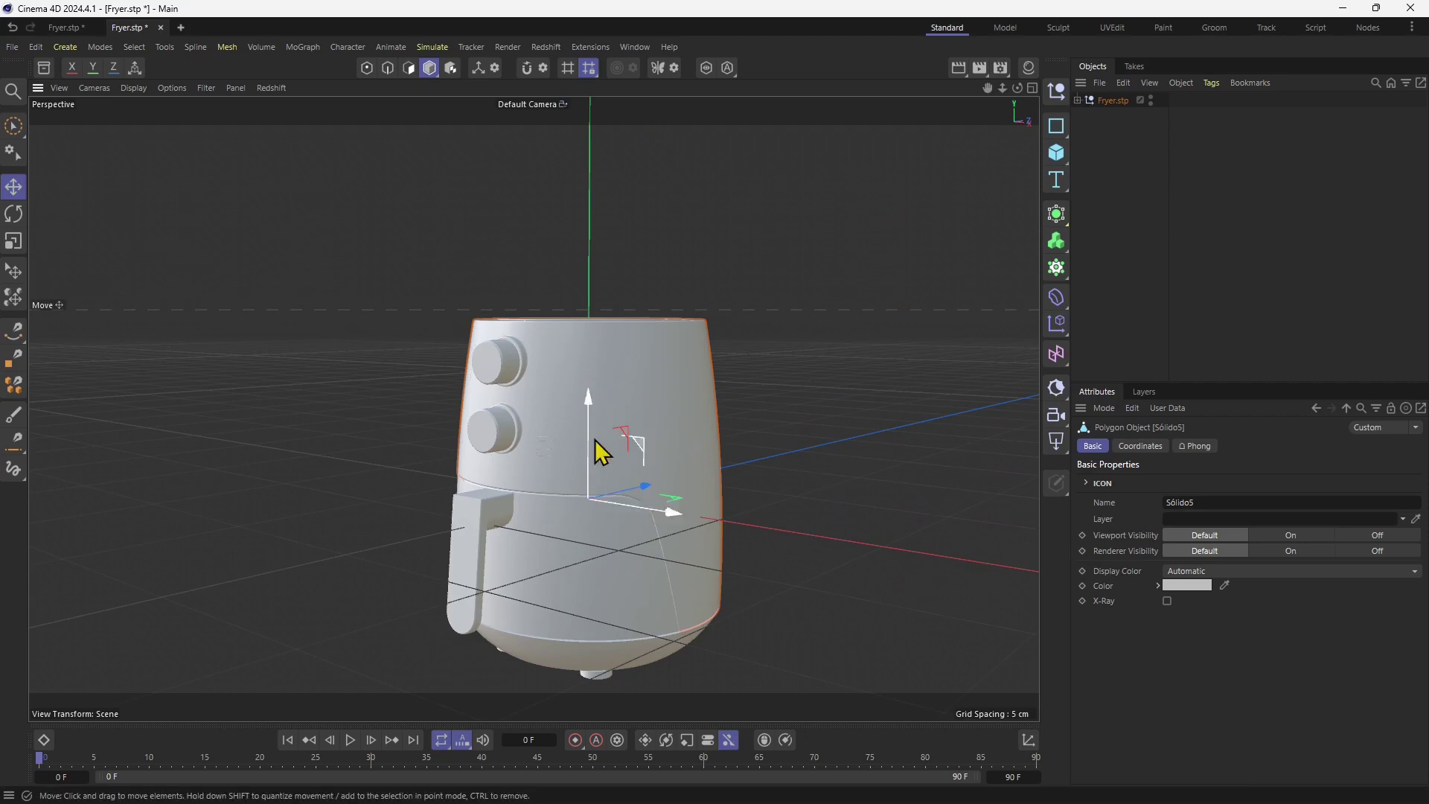
mouse_move(591, 454)
middle_mouse_down("alt")
mouse_move(600, 472)
mouse_move(567, 440)
middle_mouse_up("alt")
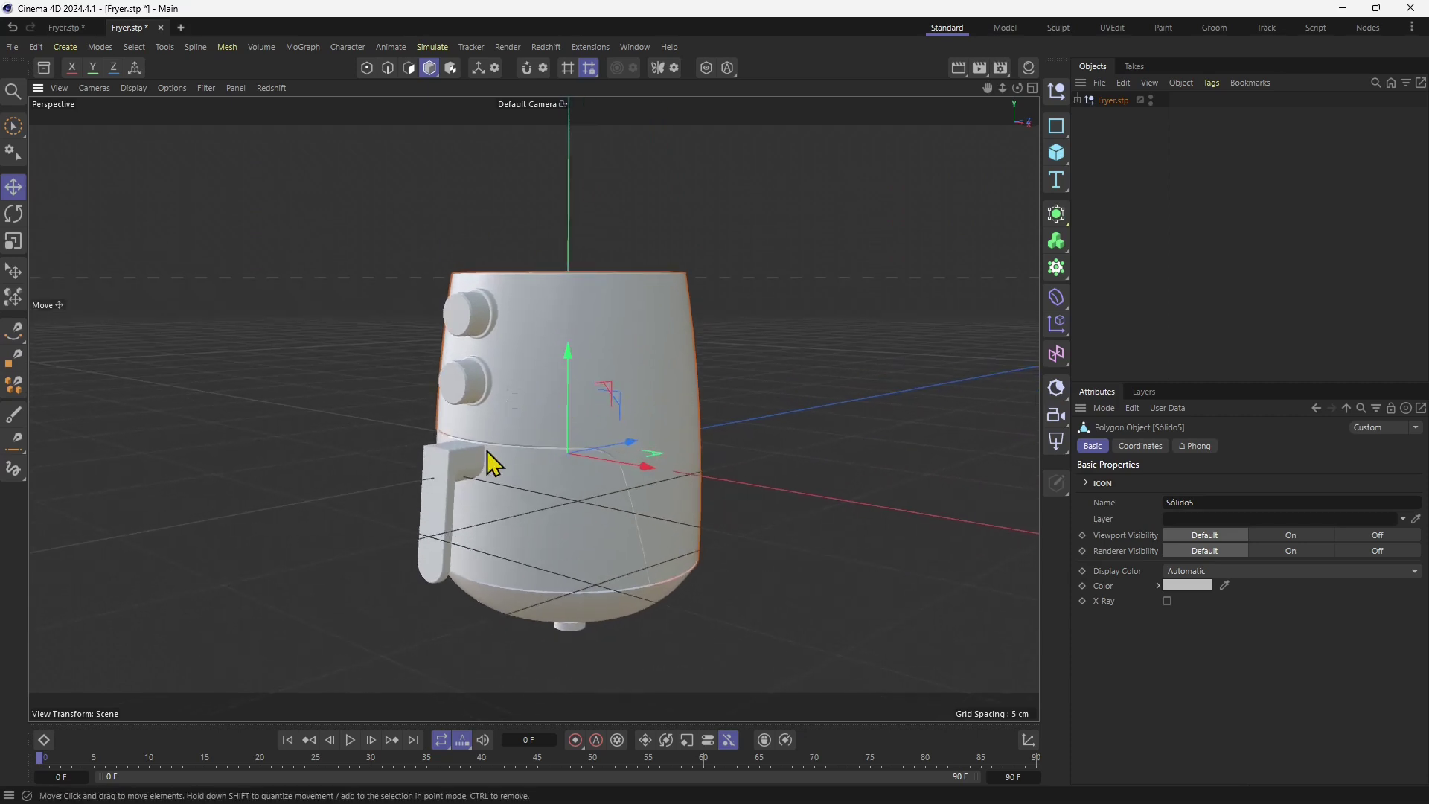
left_click_drag(487, 462, 511, 495, "alt")
left_click_drag(556, 418, 565, 373)
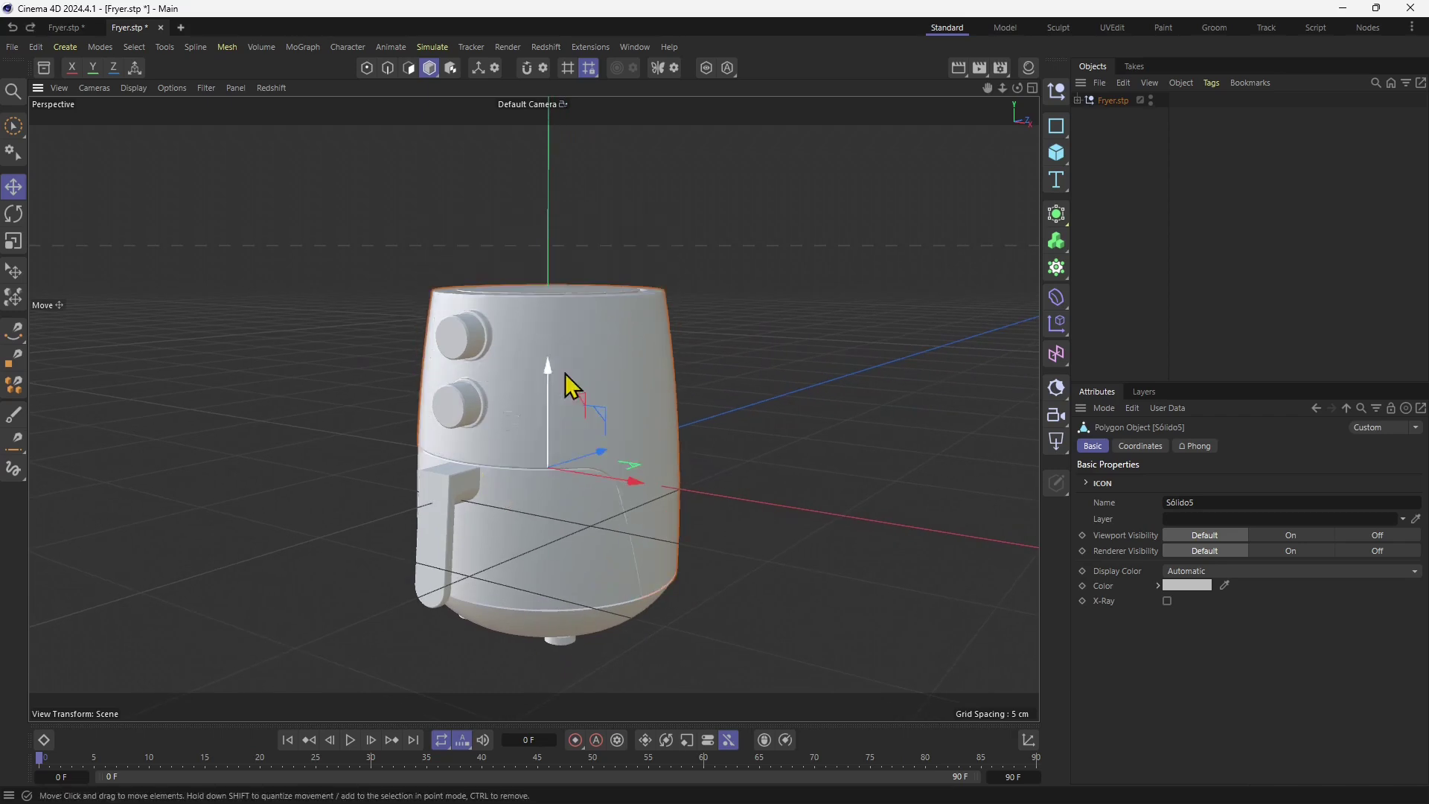
left_click(1122, 116)
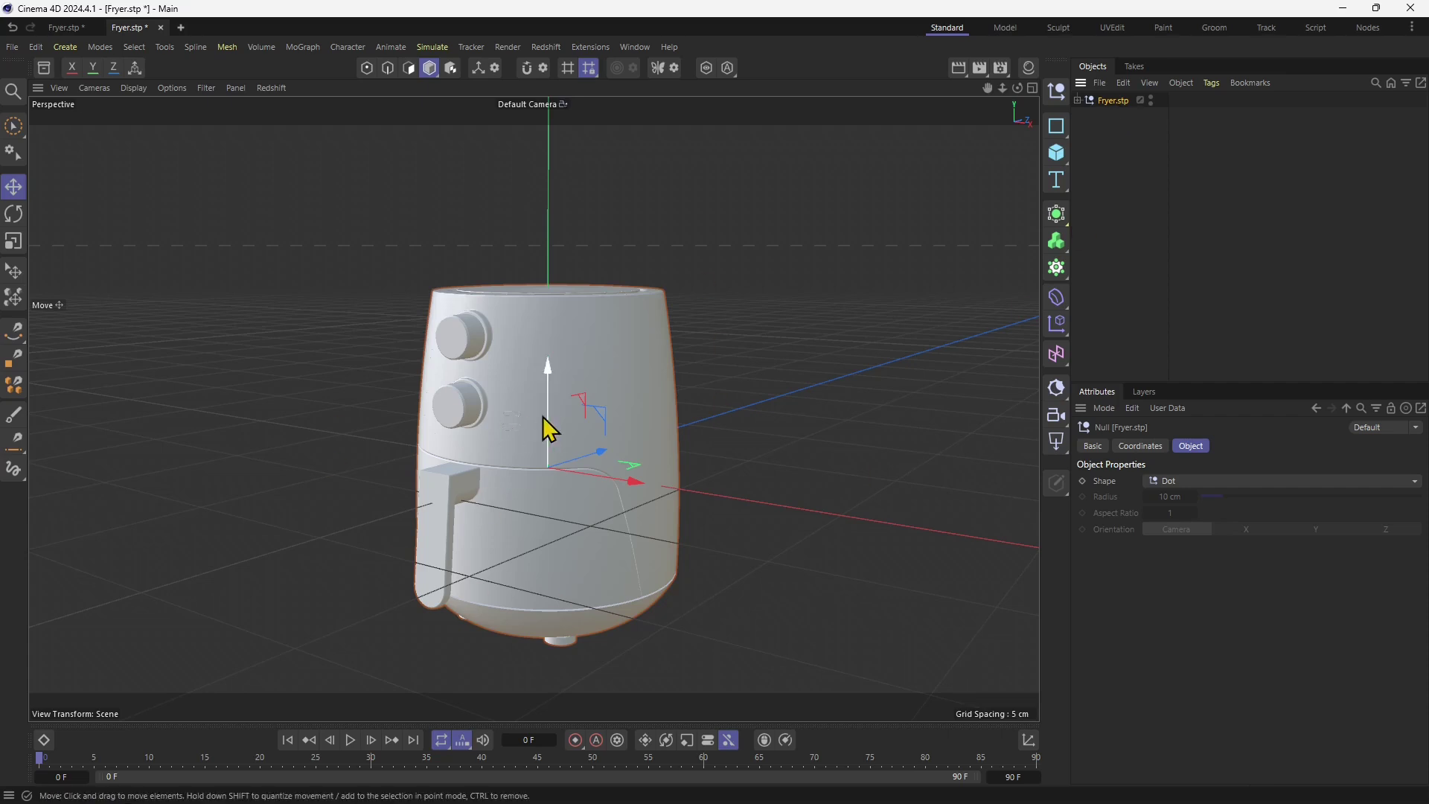
left_click_drag(549, 431, 619, 274)
Step: Show Top, Right and Front views beside Perspective and zoom them
middle_click(787, 360)
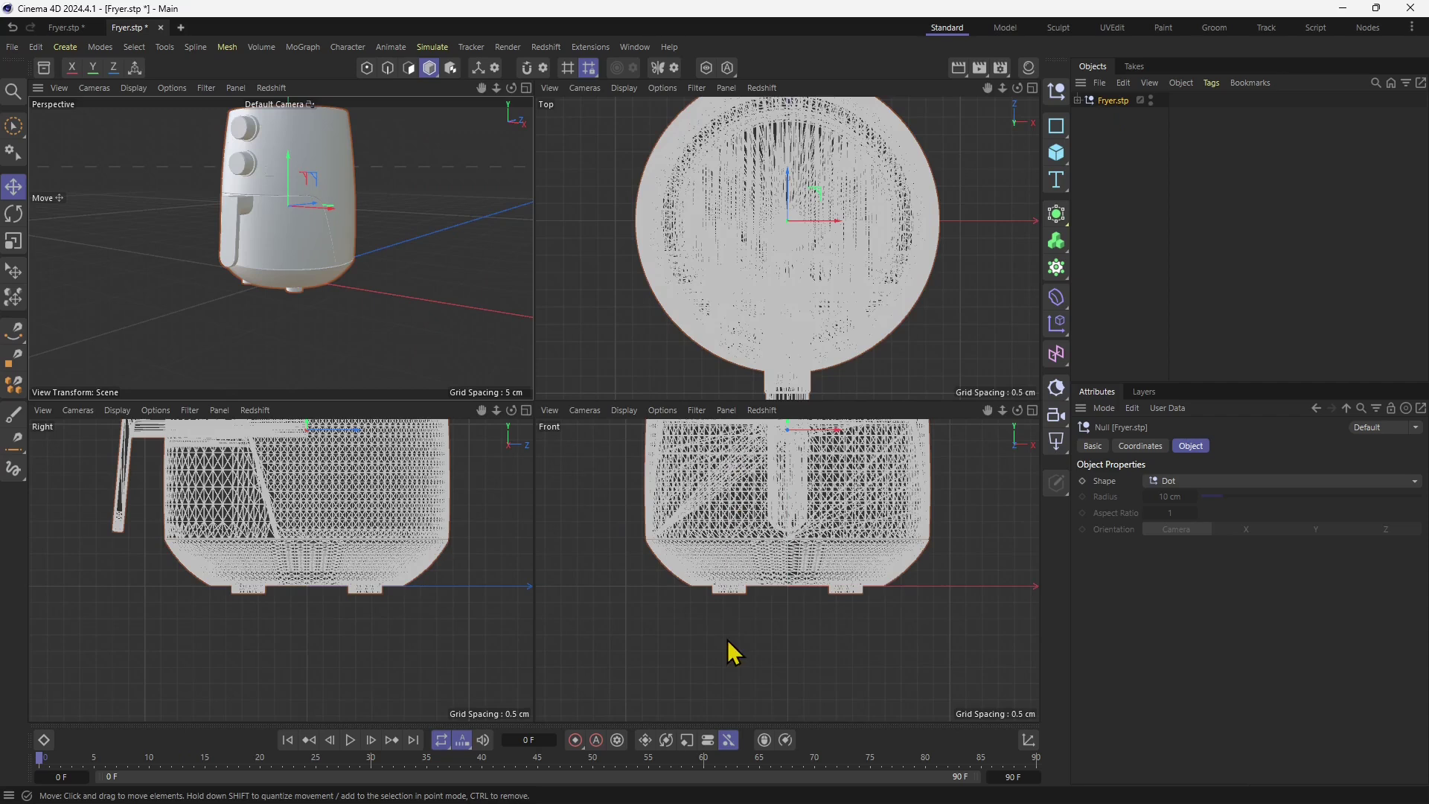
scroll(737, 657, "down", 3)
scroll(327, 648, "down", 3)
scroll(334, 625, "up", 5)
Step: Nudge the fryer up and back down along Y, reorient the perspective, and try Rotate and Scale tools
left_click_drag(317, 521, 330, 506)
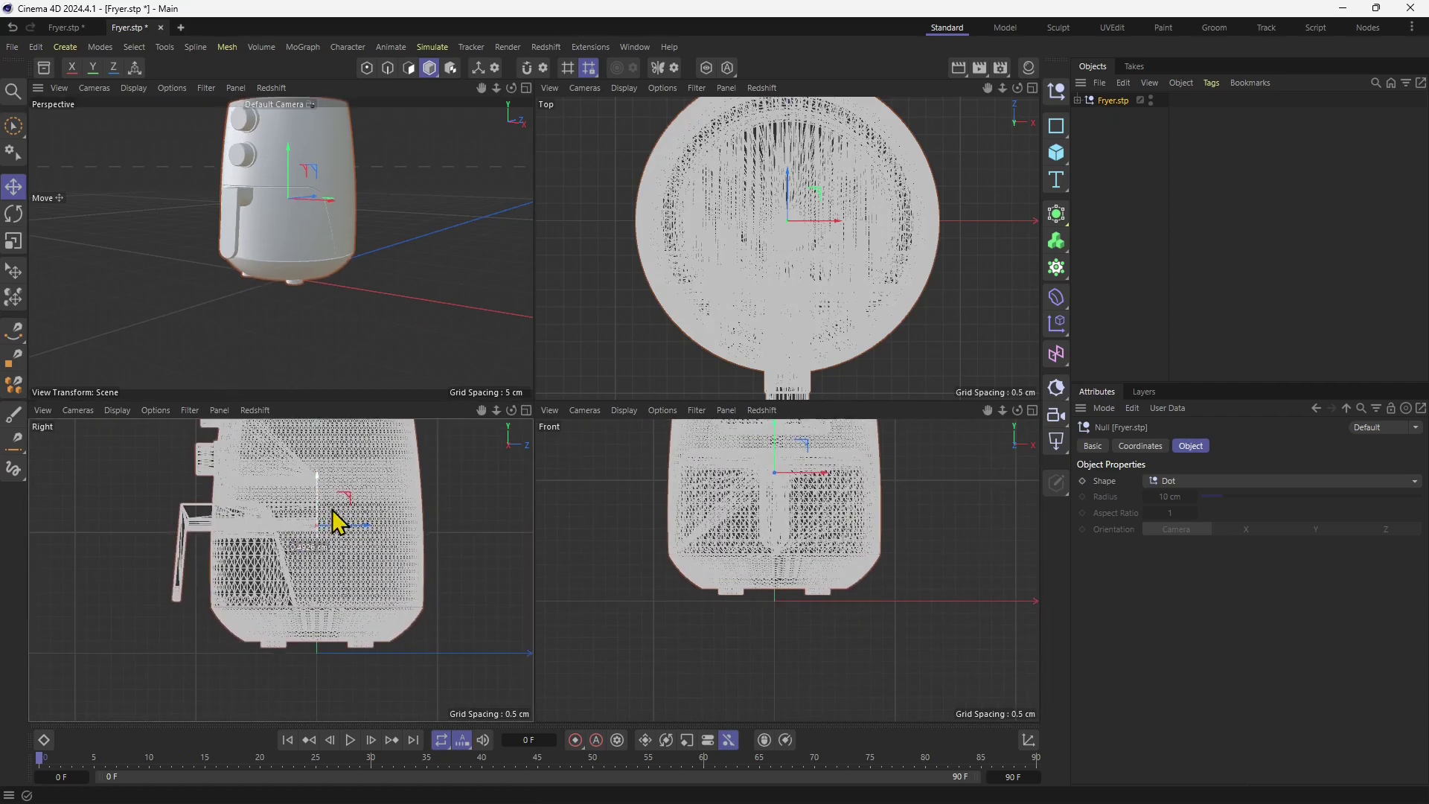
left_click_drag(339, 524, 336, 518)
scroll(774, 286, "down", 6)
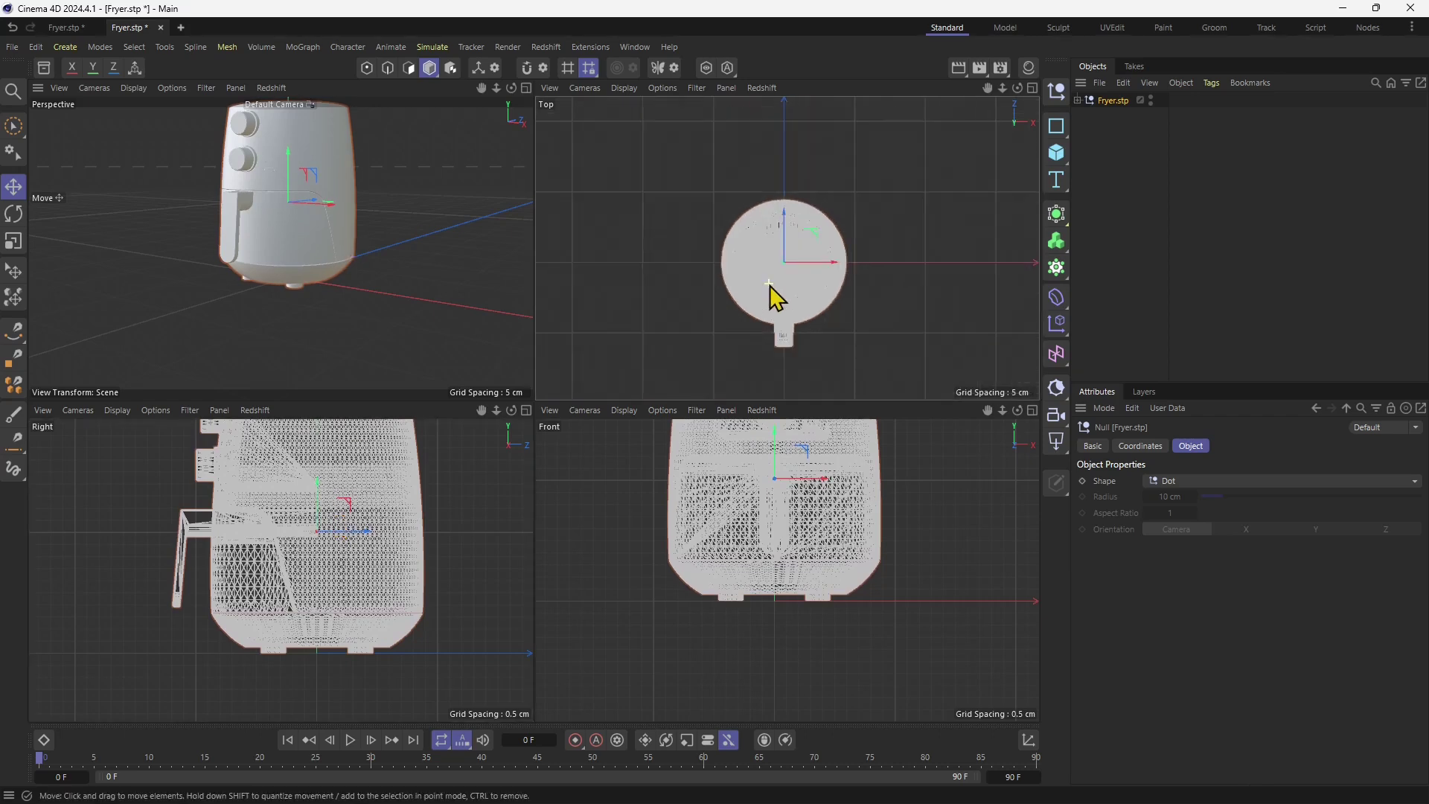
scroll(784, 281, "up", 1)
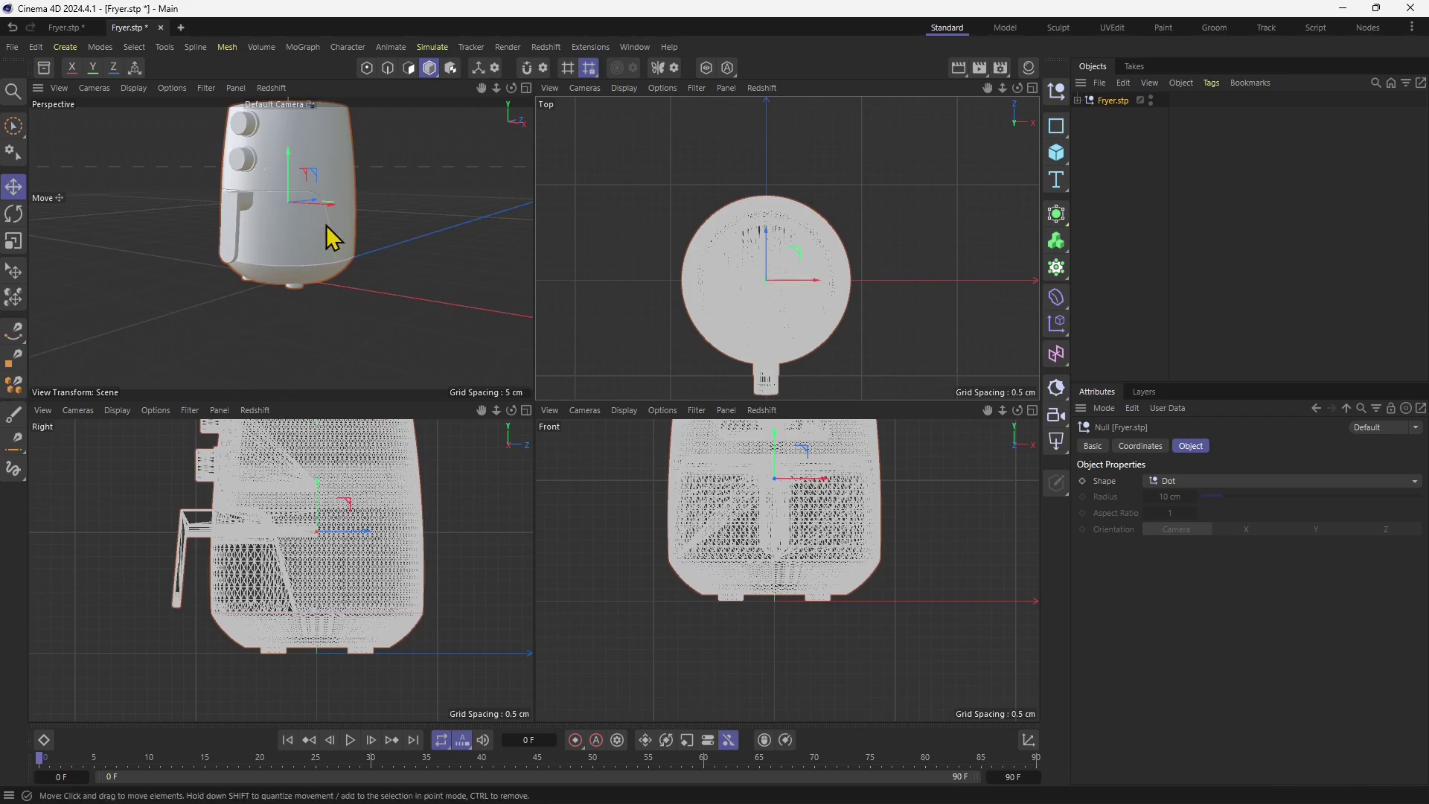
scroll(289, 261, "up", 4)
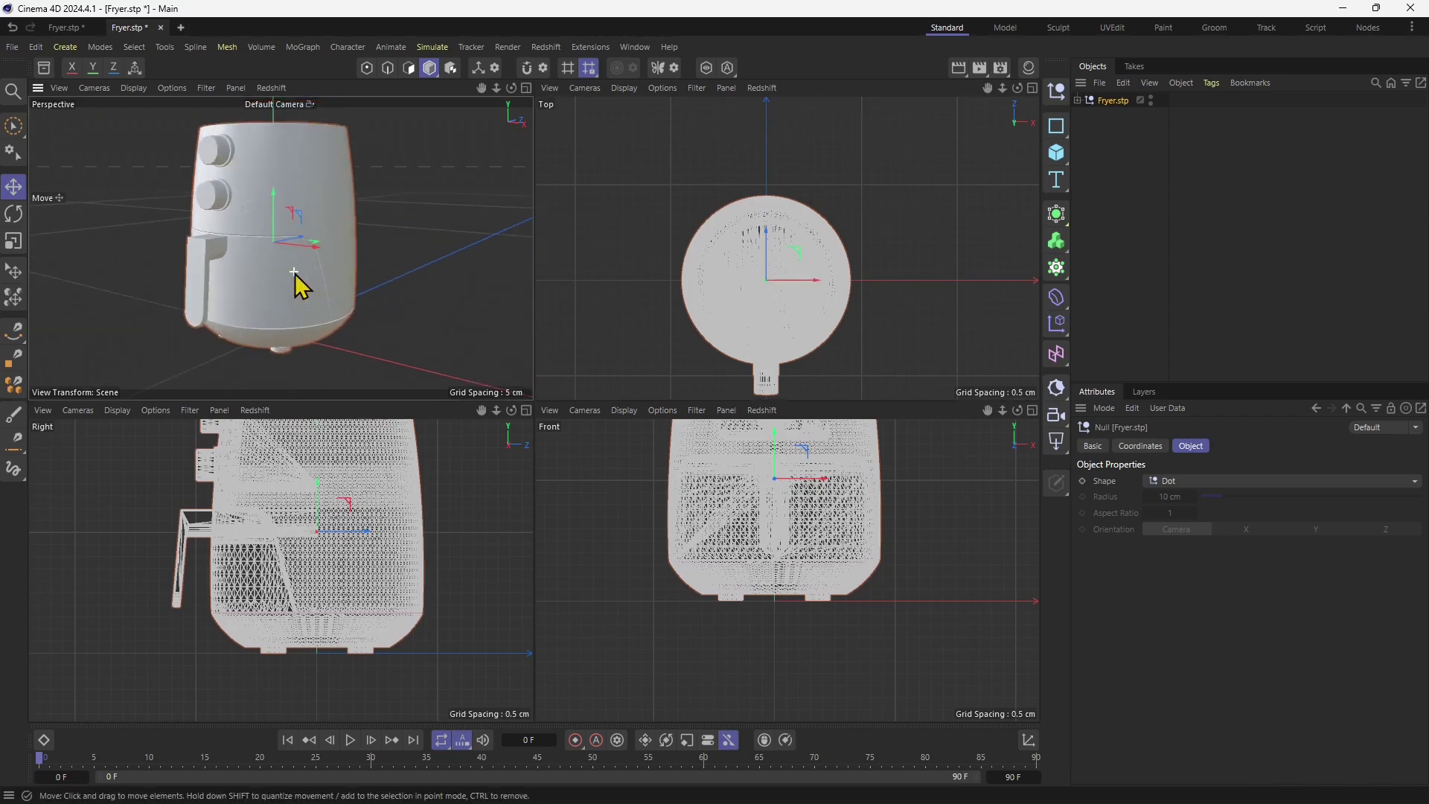
left_click_drag(295, 274, 300, 331, "alt")
left_click(14, 214)
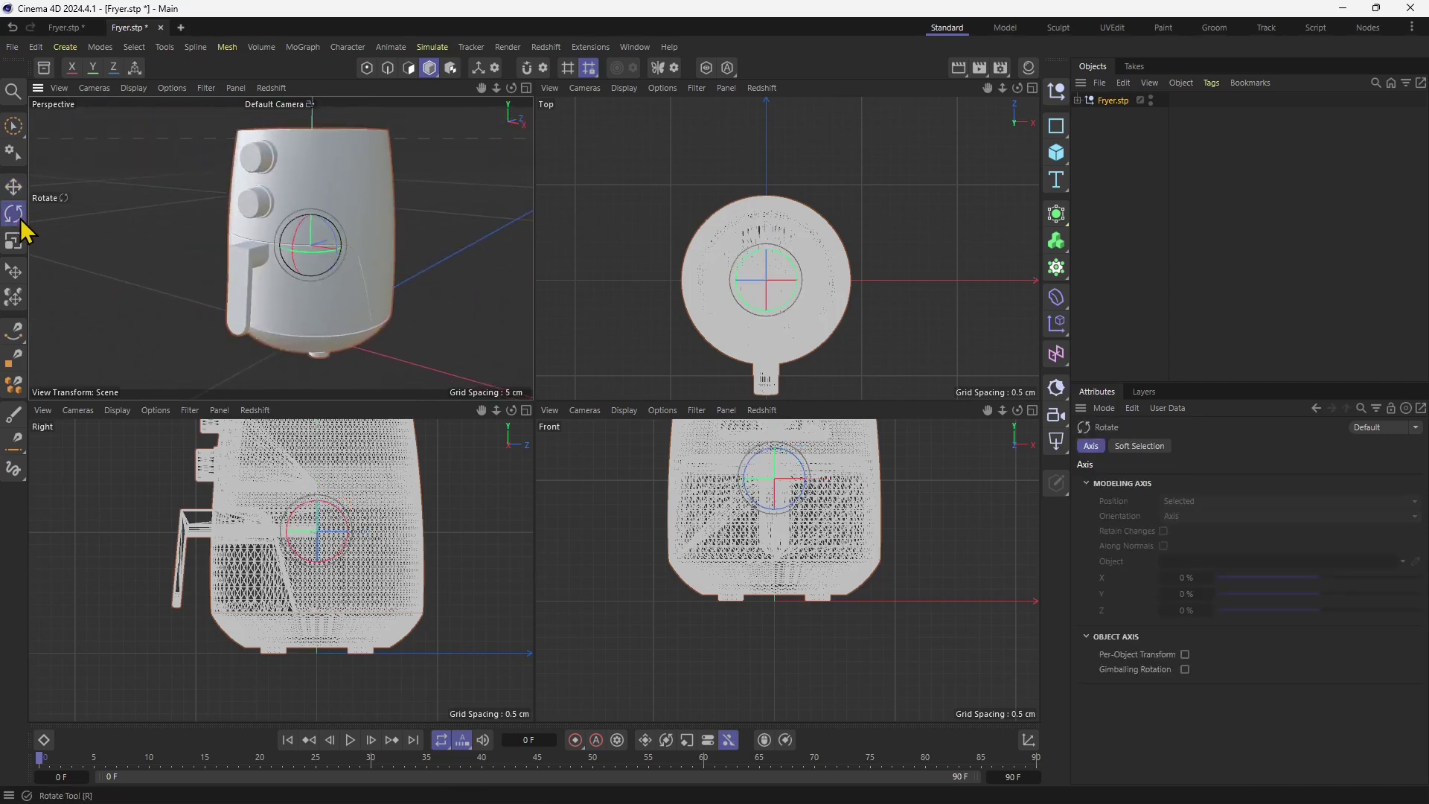
left_click(13, 240)
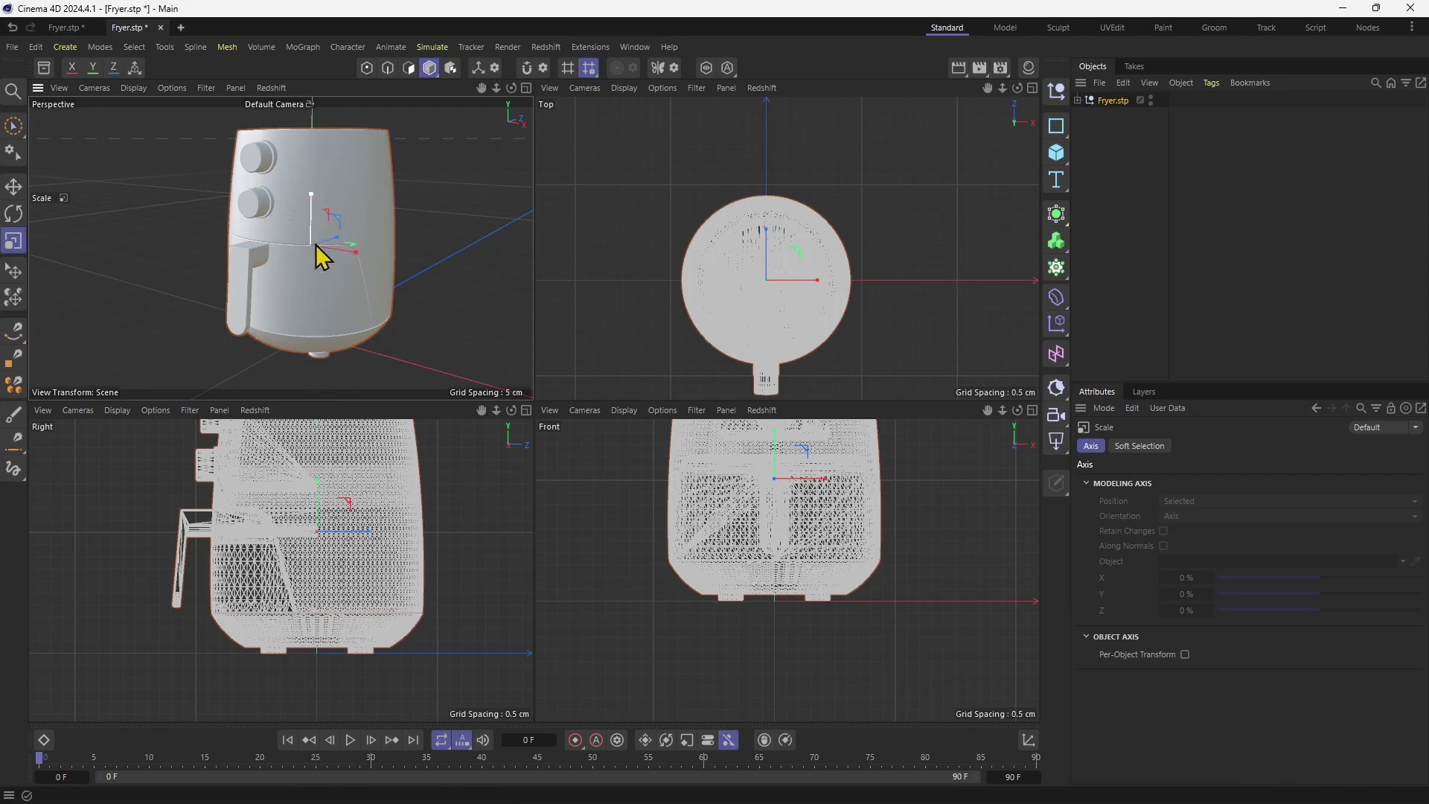
left_click(632, 46)
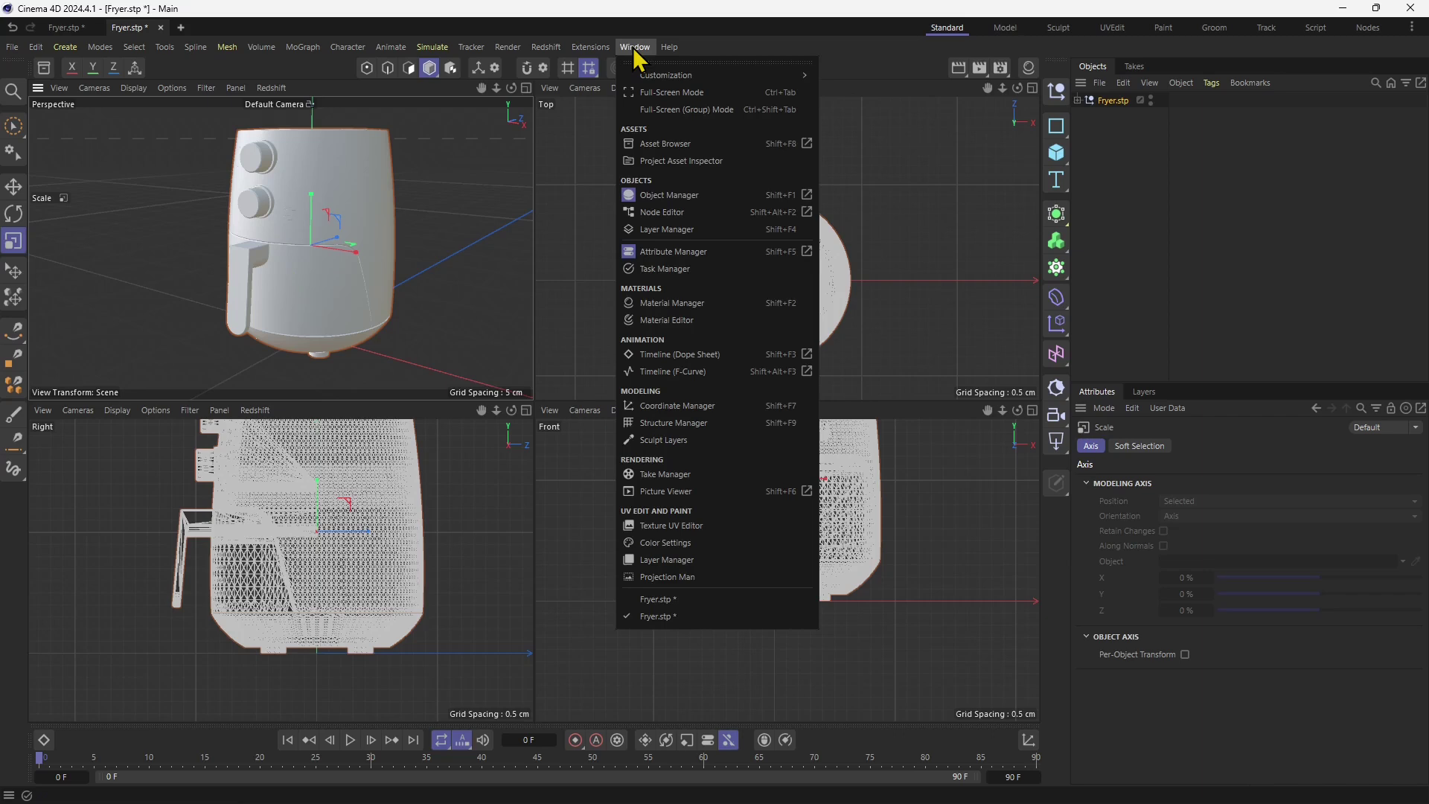
left_click(666, 409)
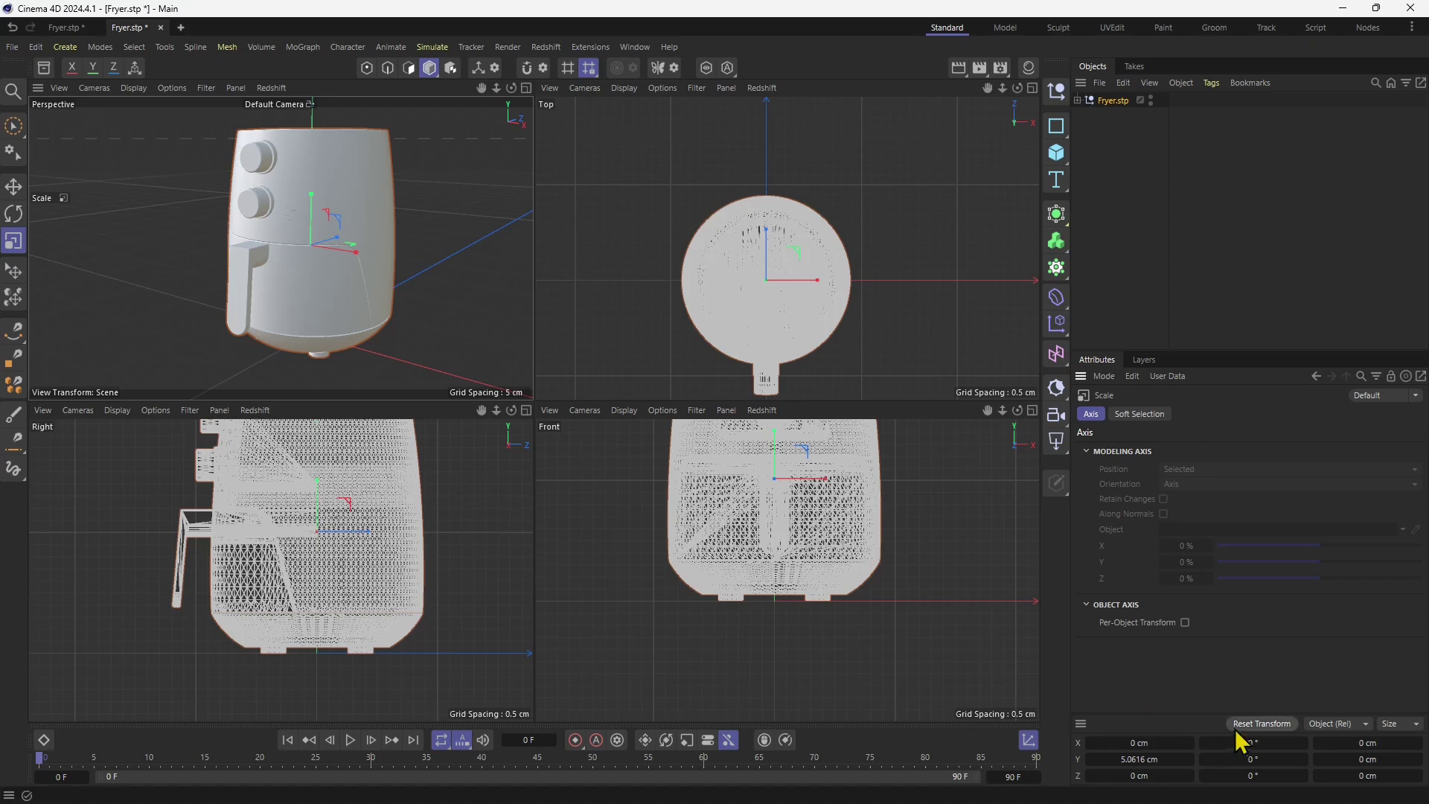
left_click(1399, 723)
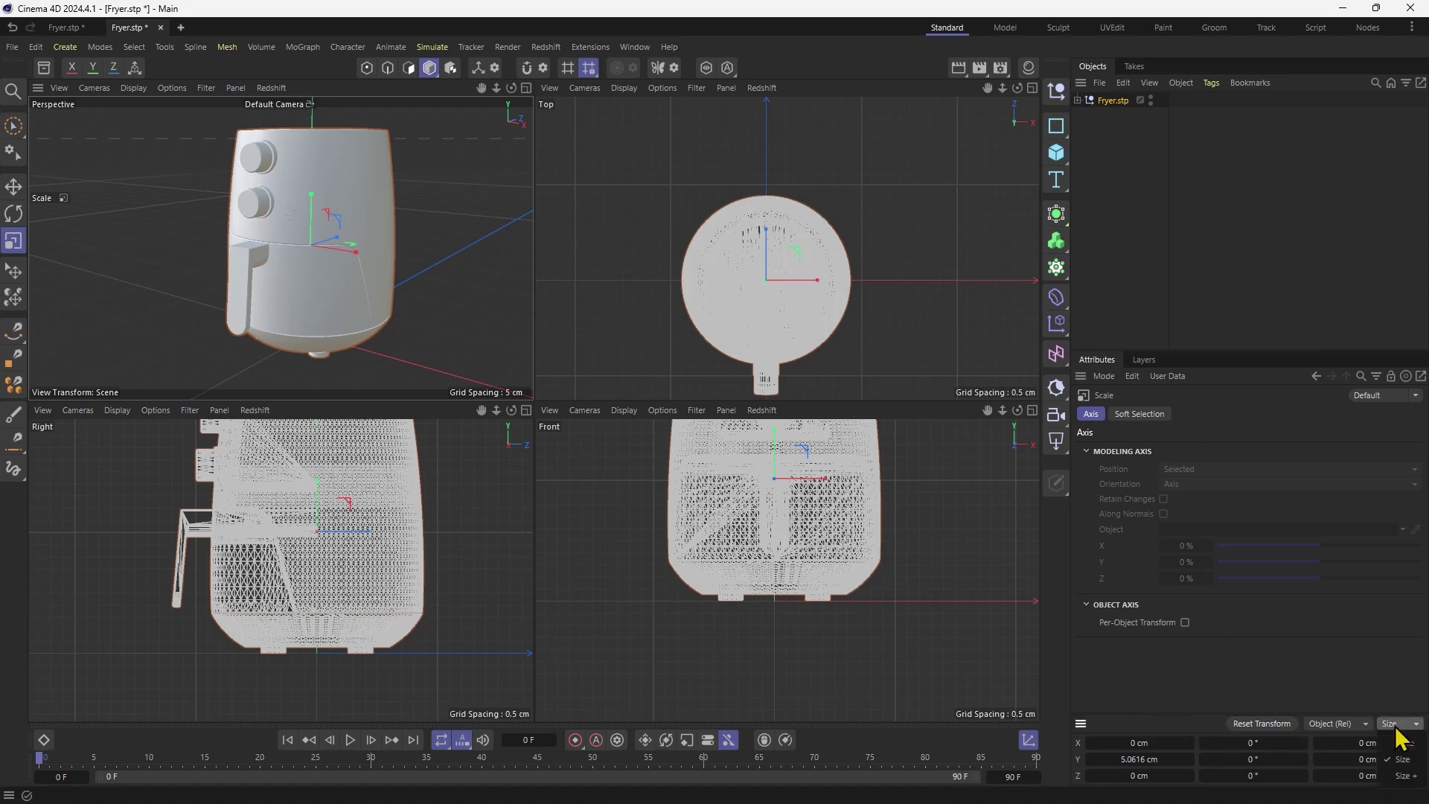
left_click(1394, 775)
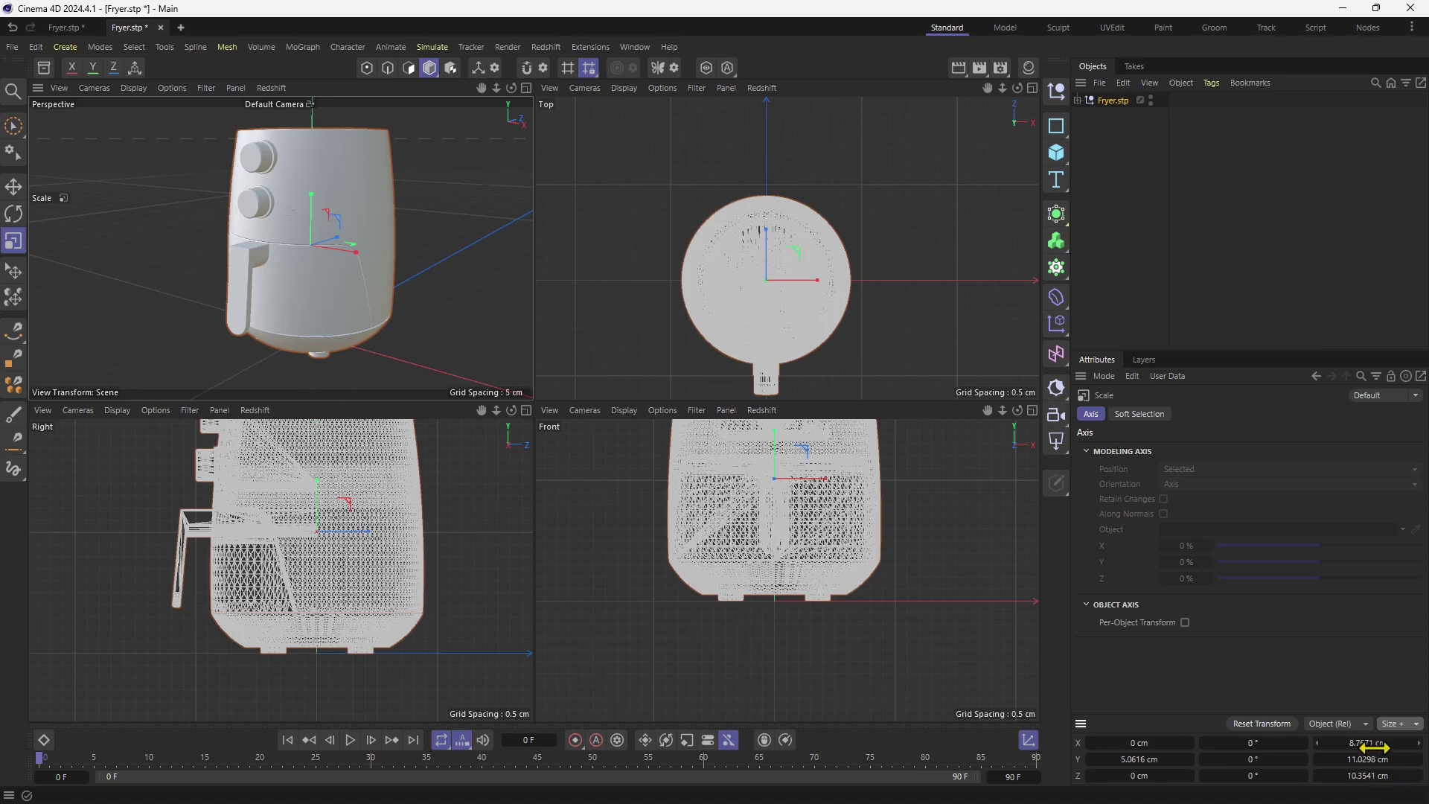
left_click(1369, 776)
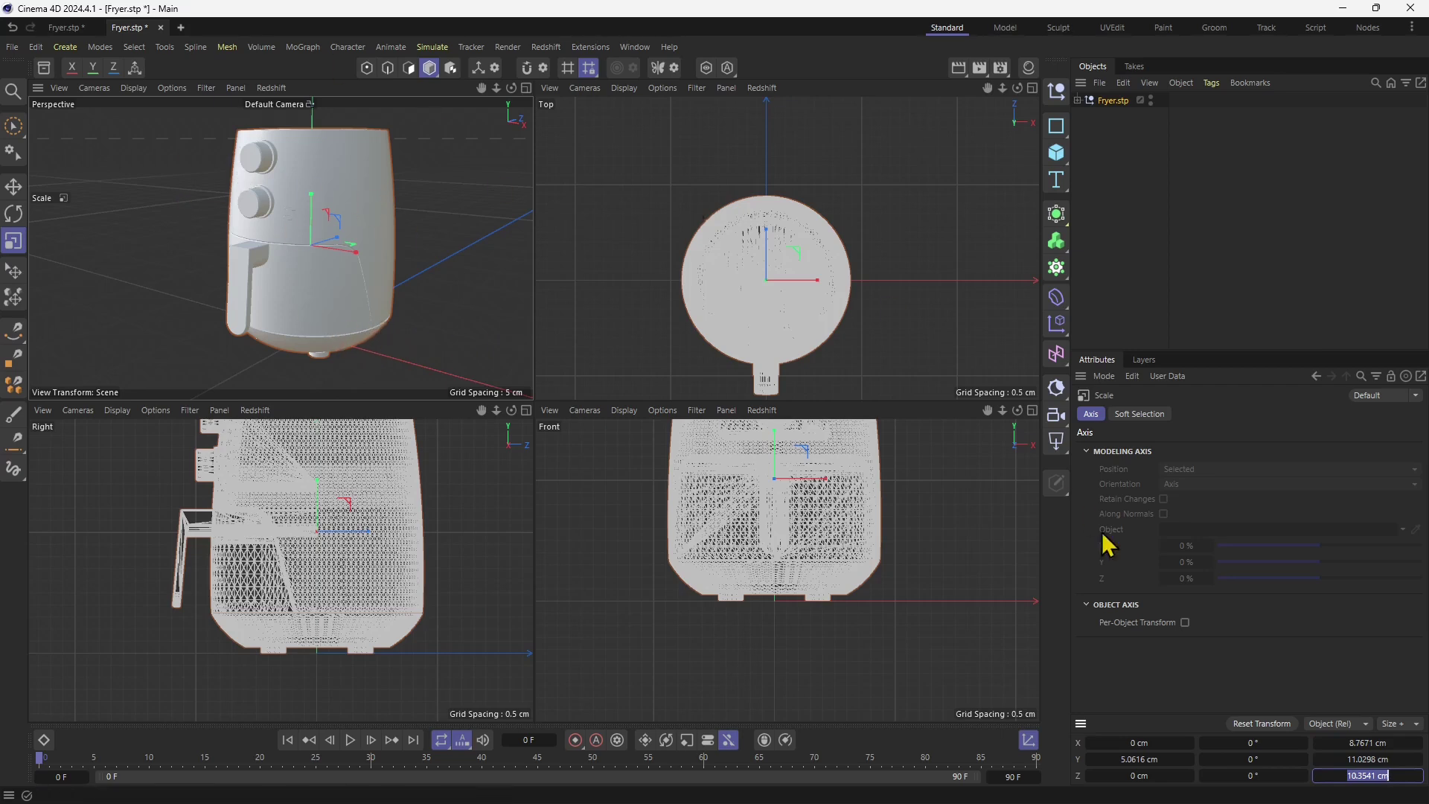
Step: Switch the Coordinate Manager to Scale and set X, Y and Z to 2.54
left_click(1400, 723)
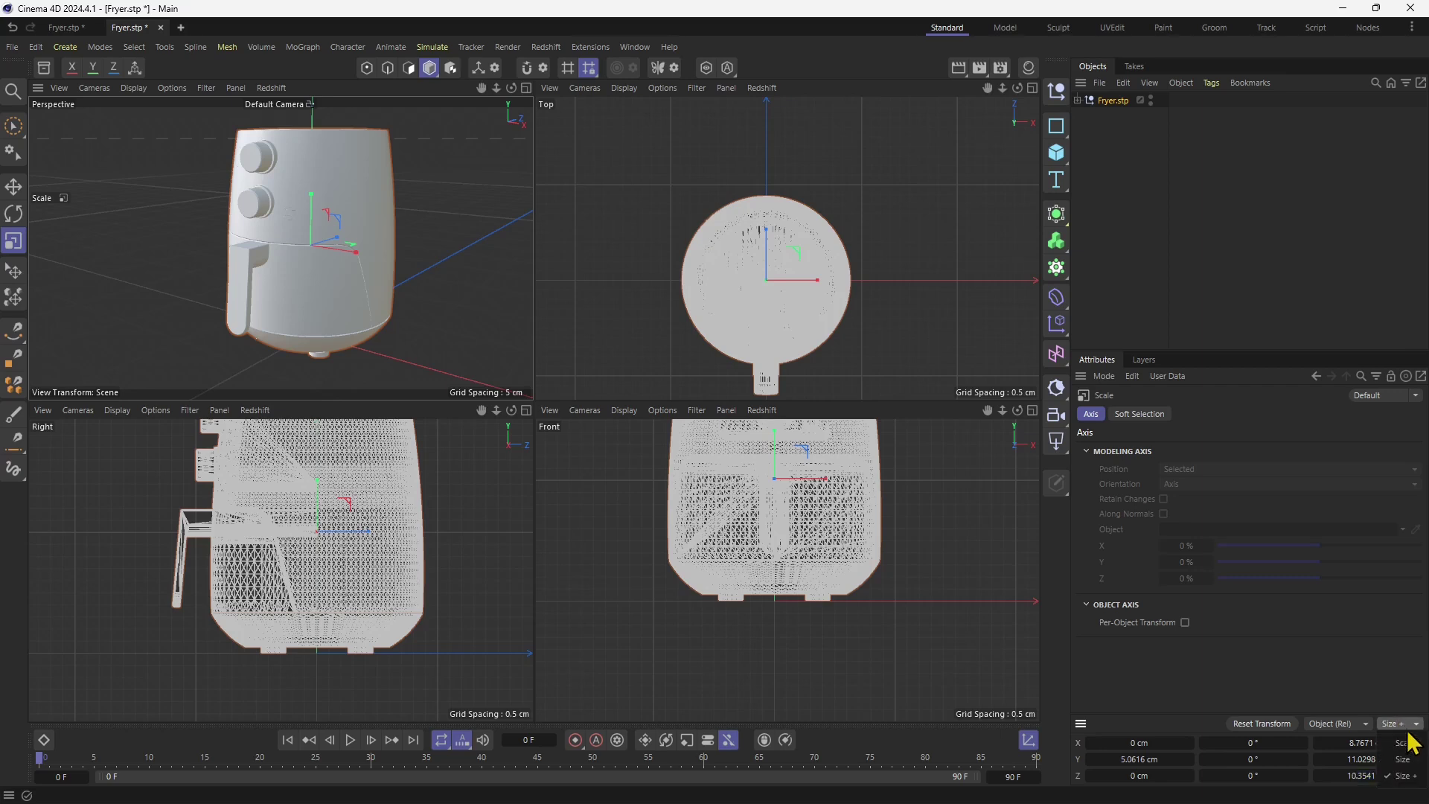
left_click(1407, 742)
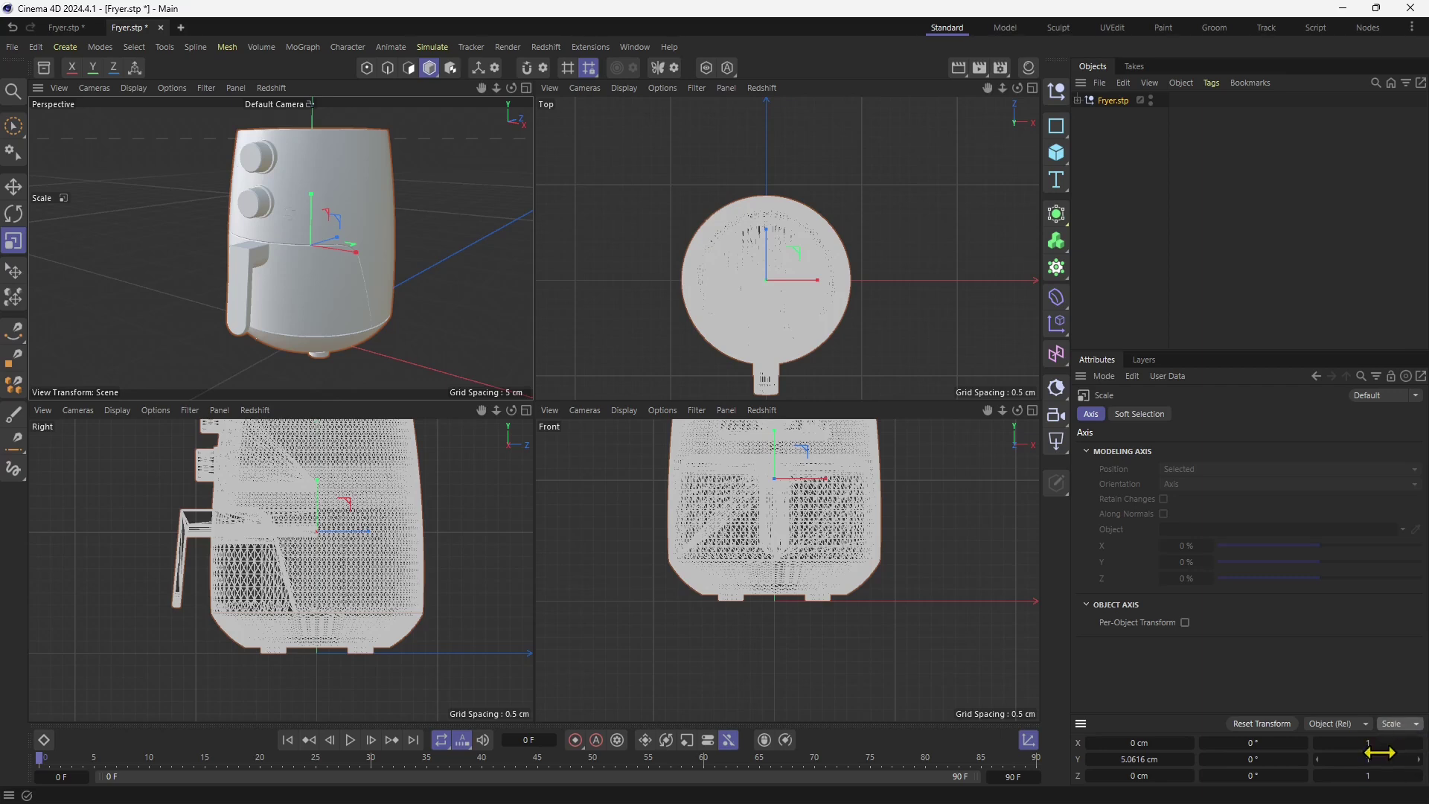
left_click(1380, 745)
left_click(1368, 760)
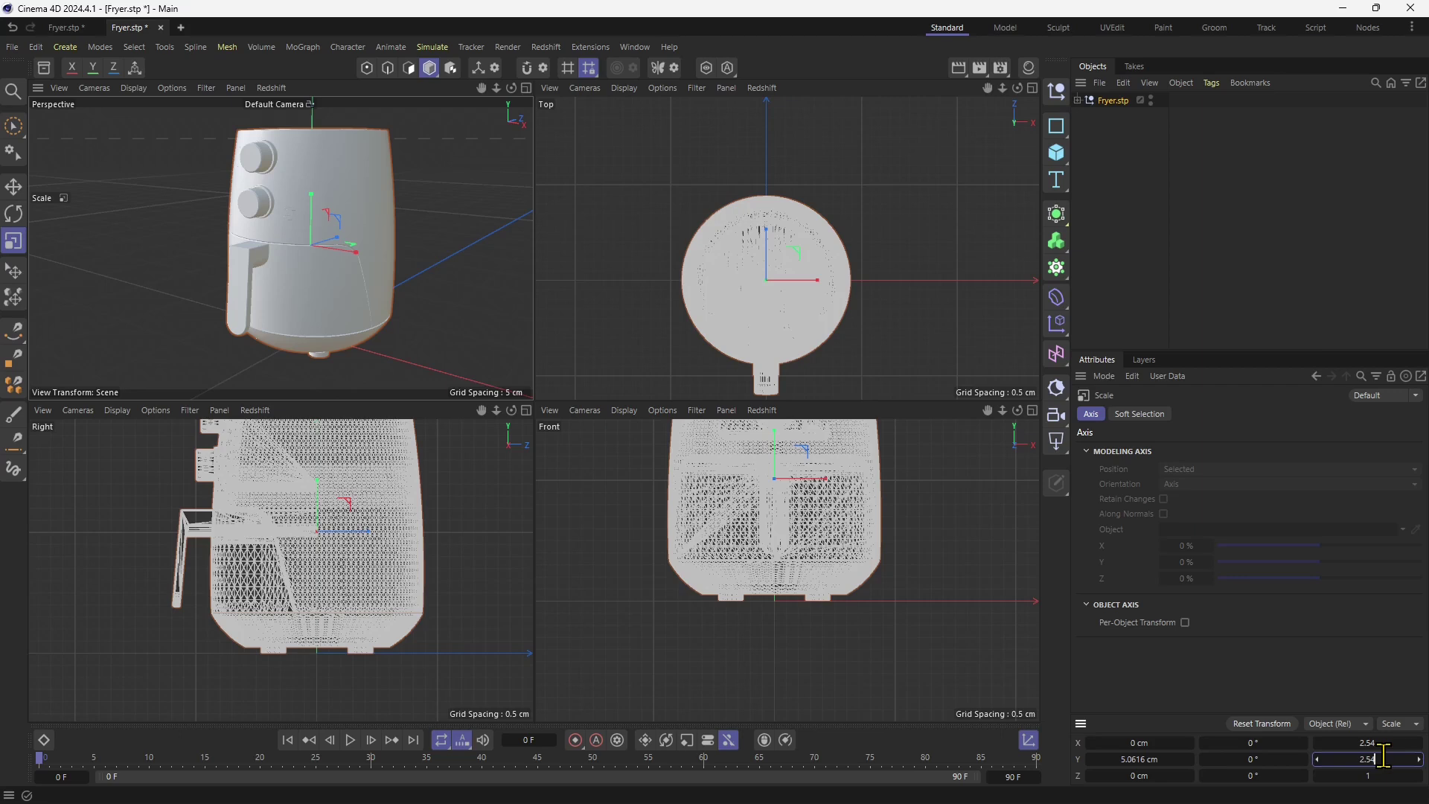
left_click_drag(1381, 756, 1310, 760)
left_click(1389, 776)
key("Return")
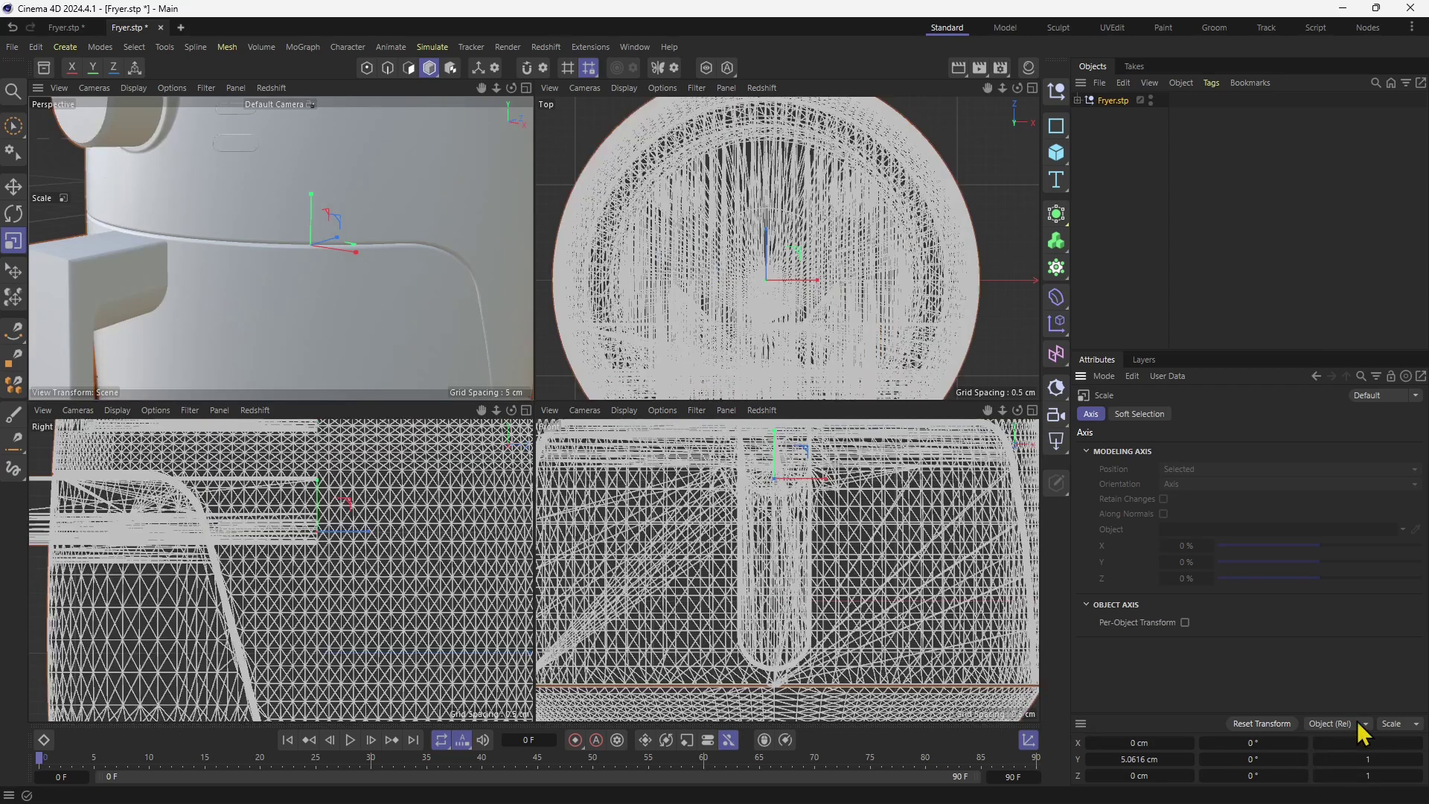
Step: Frame the enlarged fryer and view it from above in perspective
key("h")
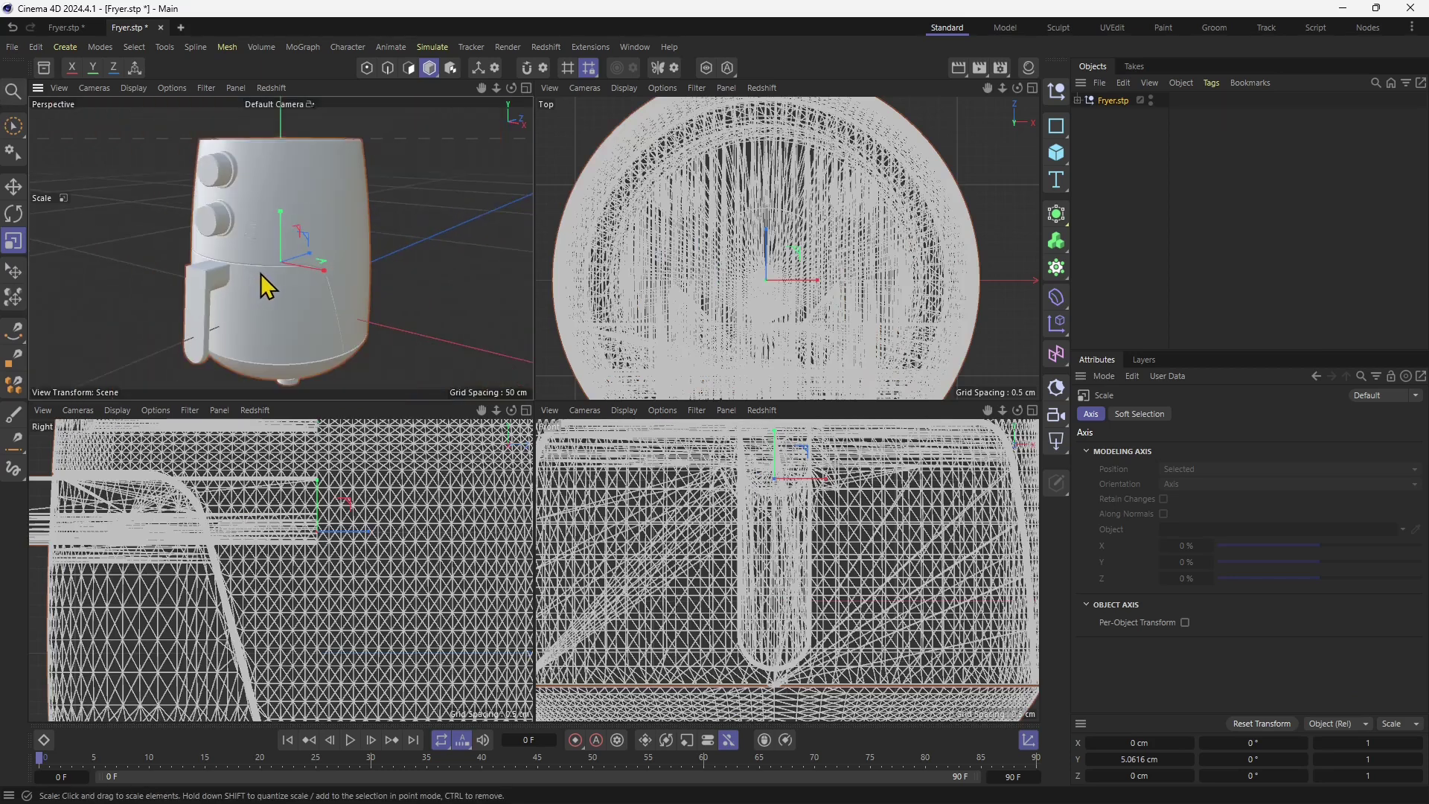
left_click_drag(264, 271, 272, 302, "alt")
scroll(679, 310, "down", 10)
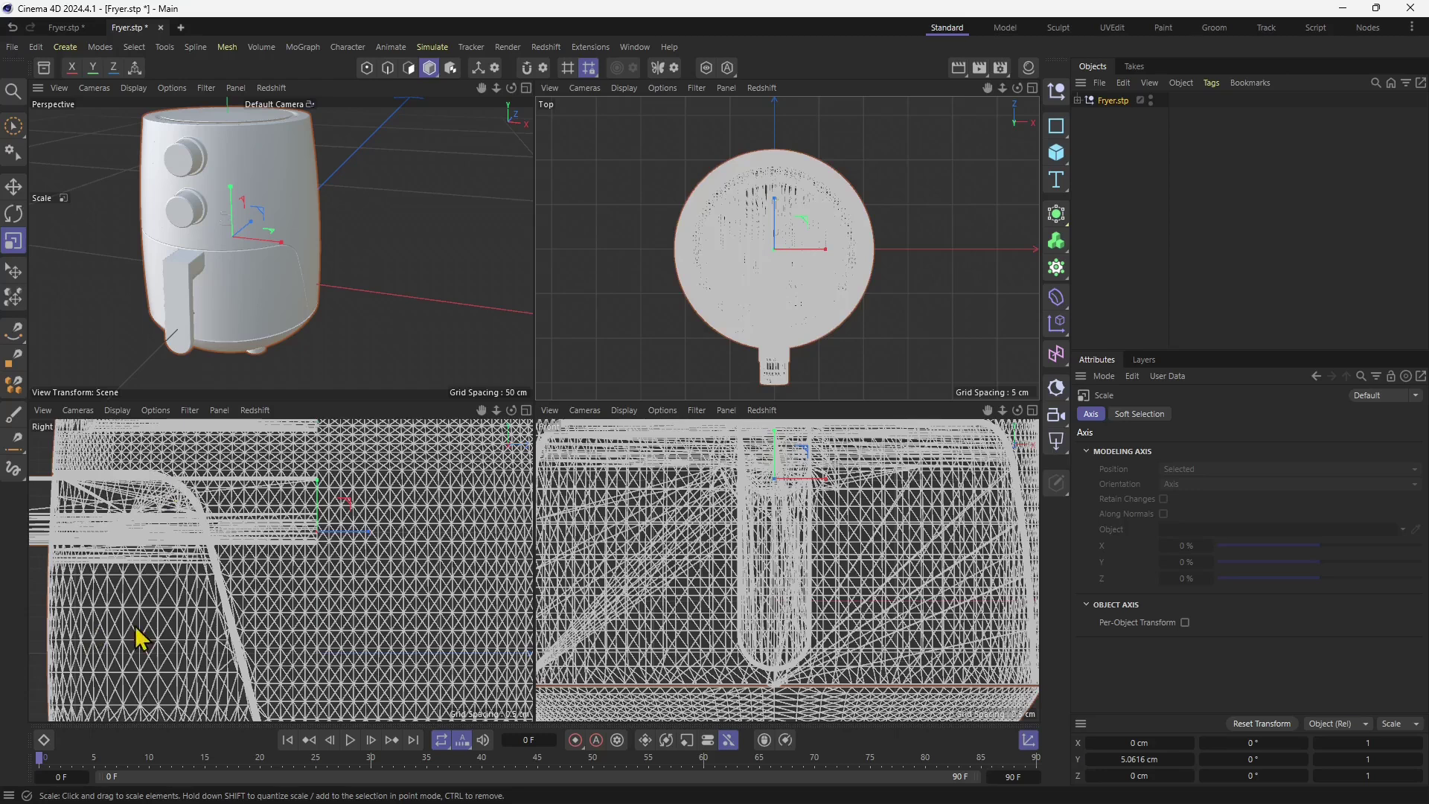
scroll(309, 577, "down", 10)
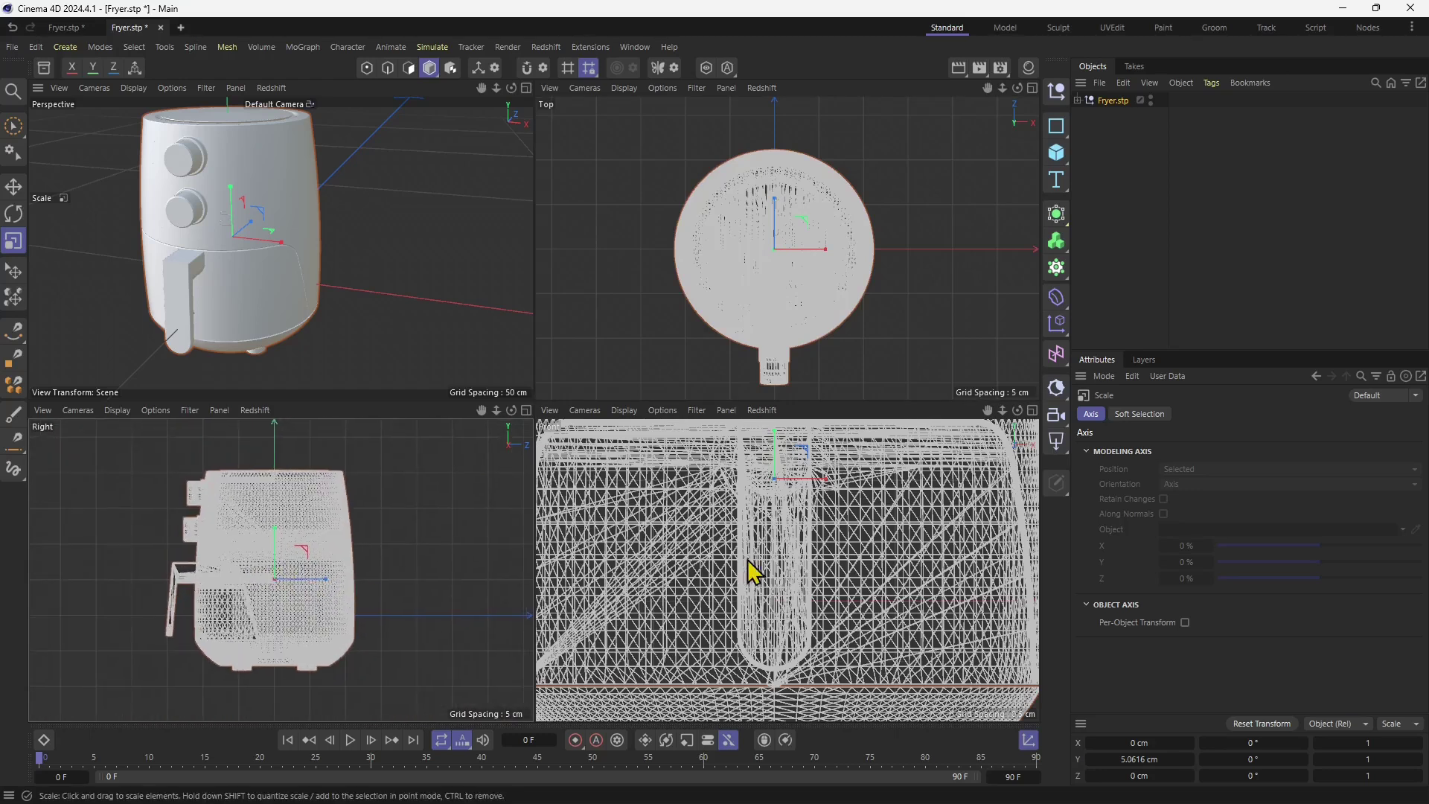
scroll(753, 572, "down", 10)
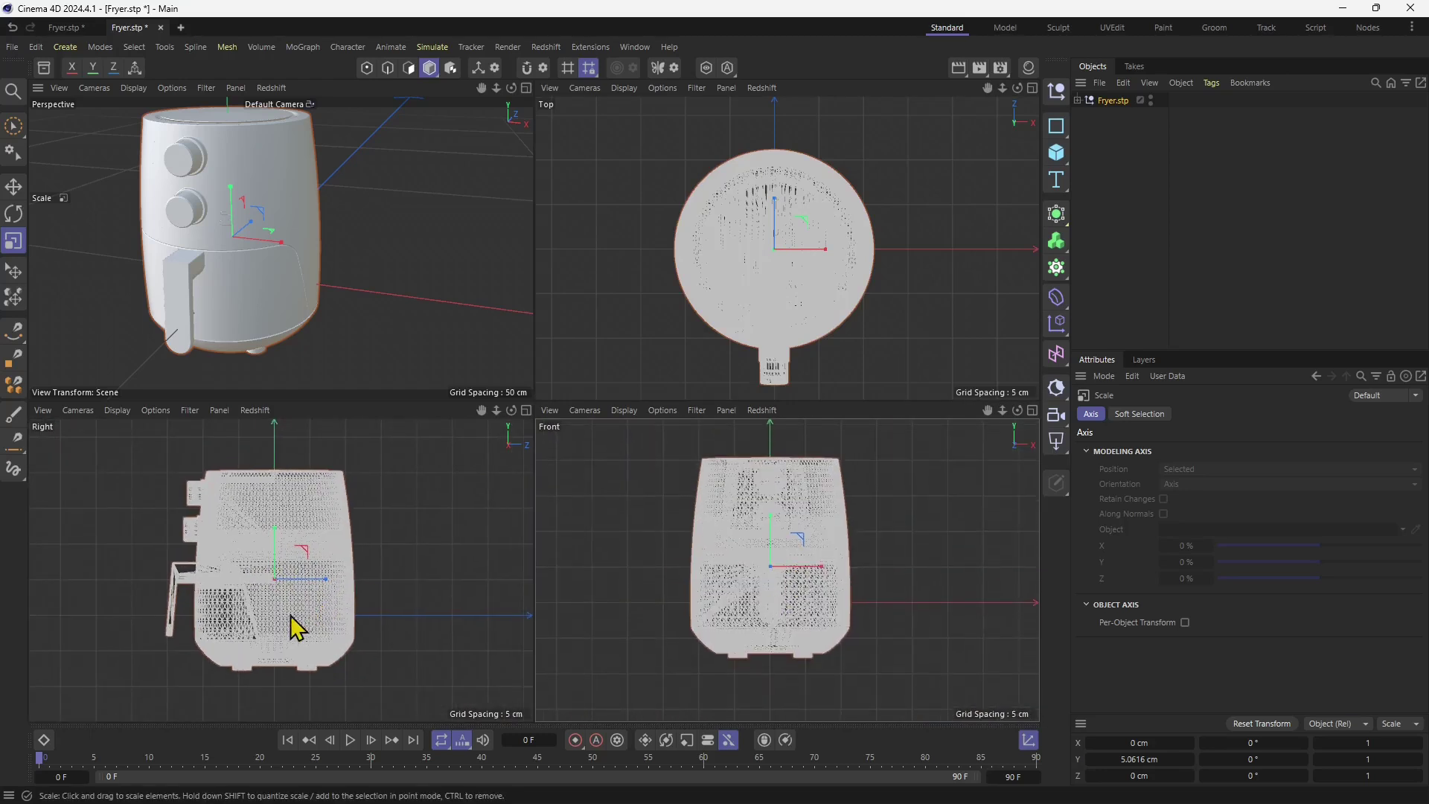
Step: Move the fryer up along Y to 12.934 cm so its base sits on the floor grid
left_click(14, 186)
scroll(290, 568, "up", 2)
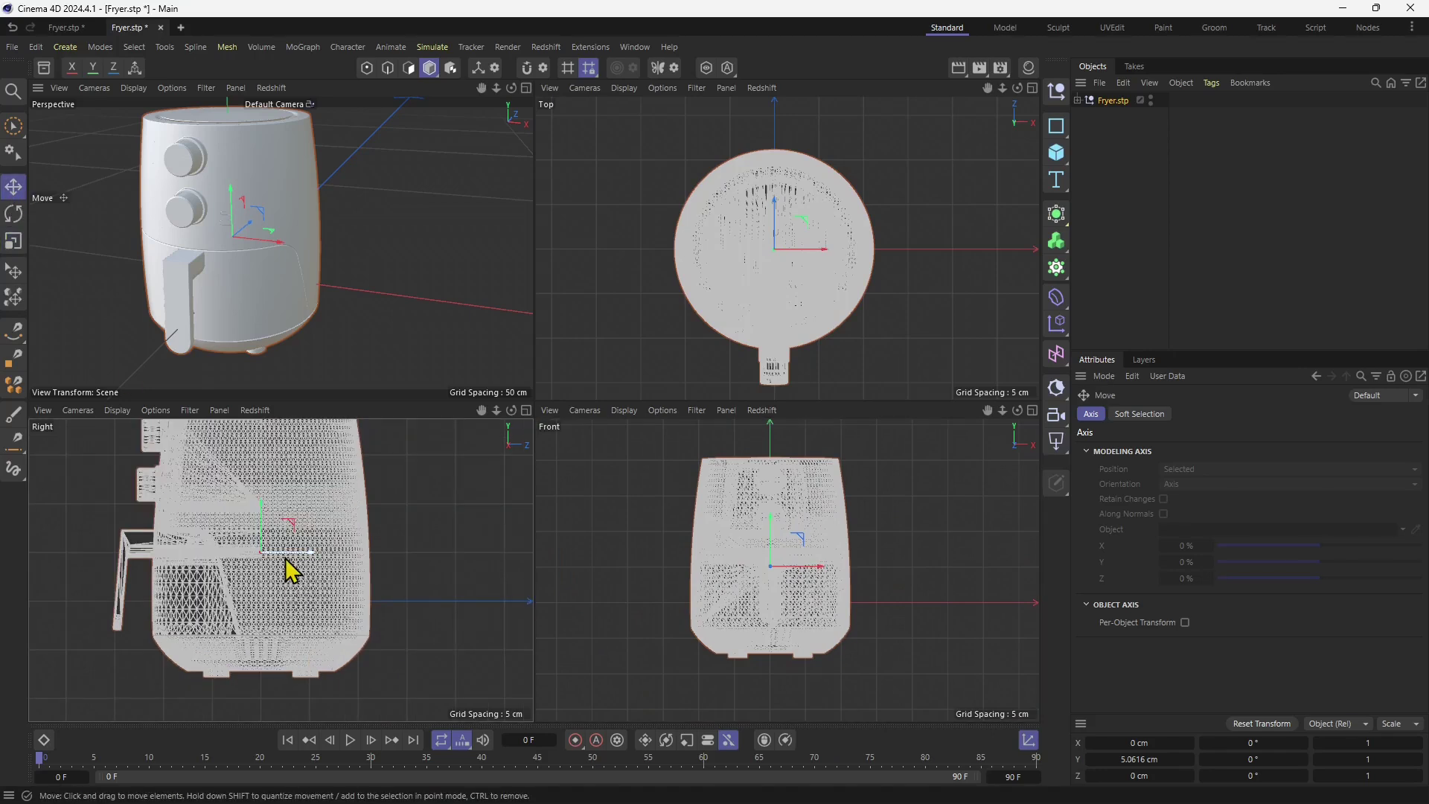
left_click_drag(260, 536, 317, 463)
scroll(368, 224, "down", 5)
scroll(320, 264, "up", 5)
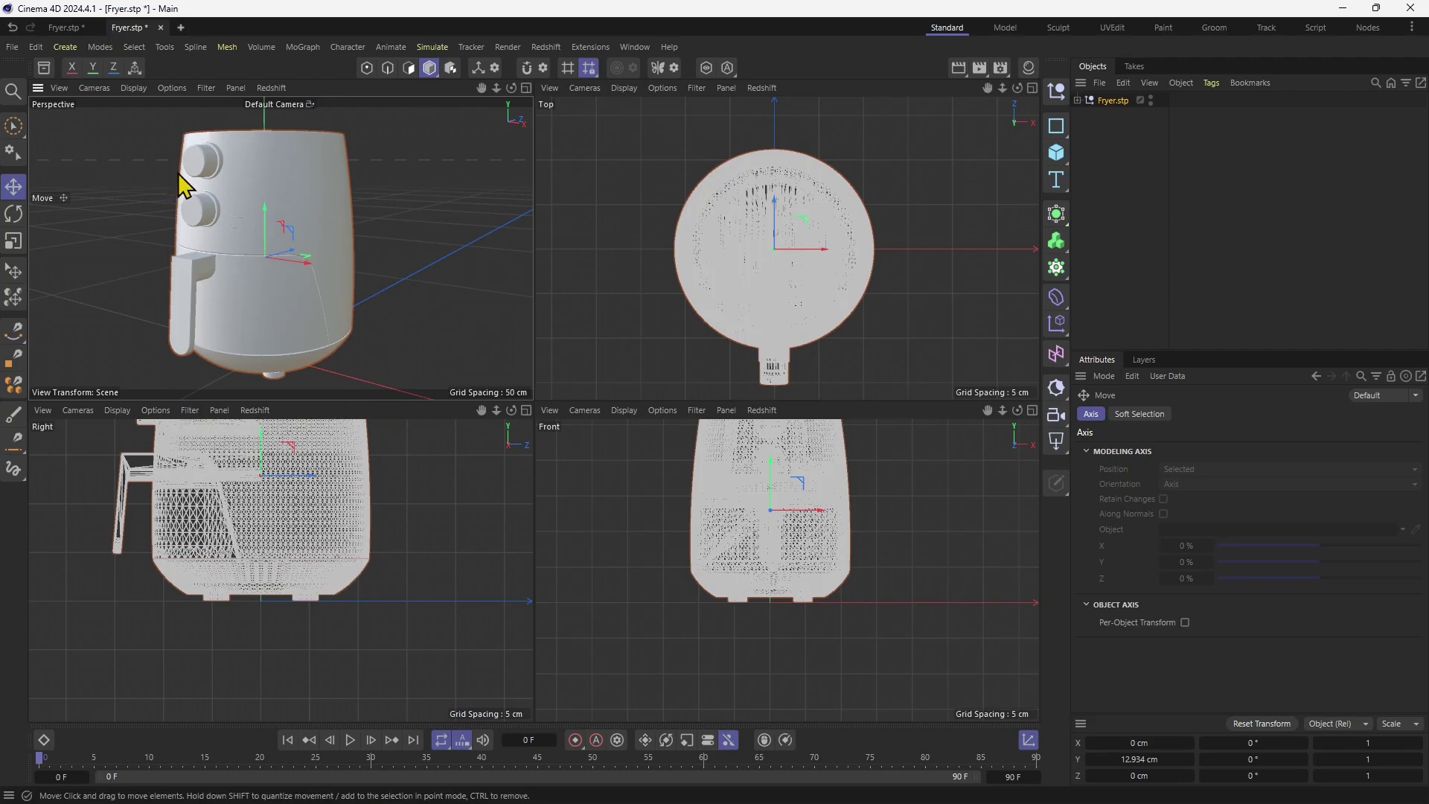
scroll(782, 150, "down", 2)
scroll(767, 223, "up", 1)
scroll(806, 167, "up", 2)
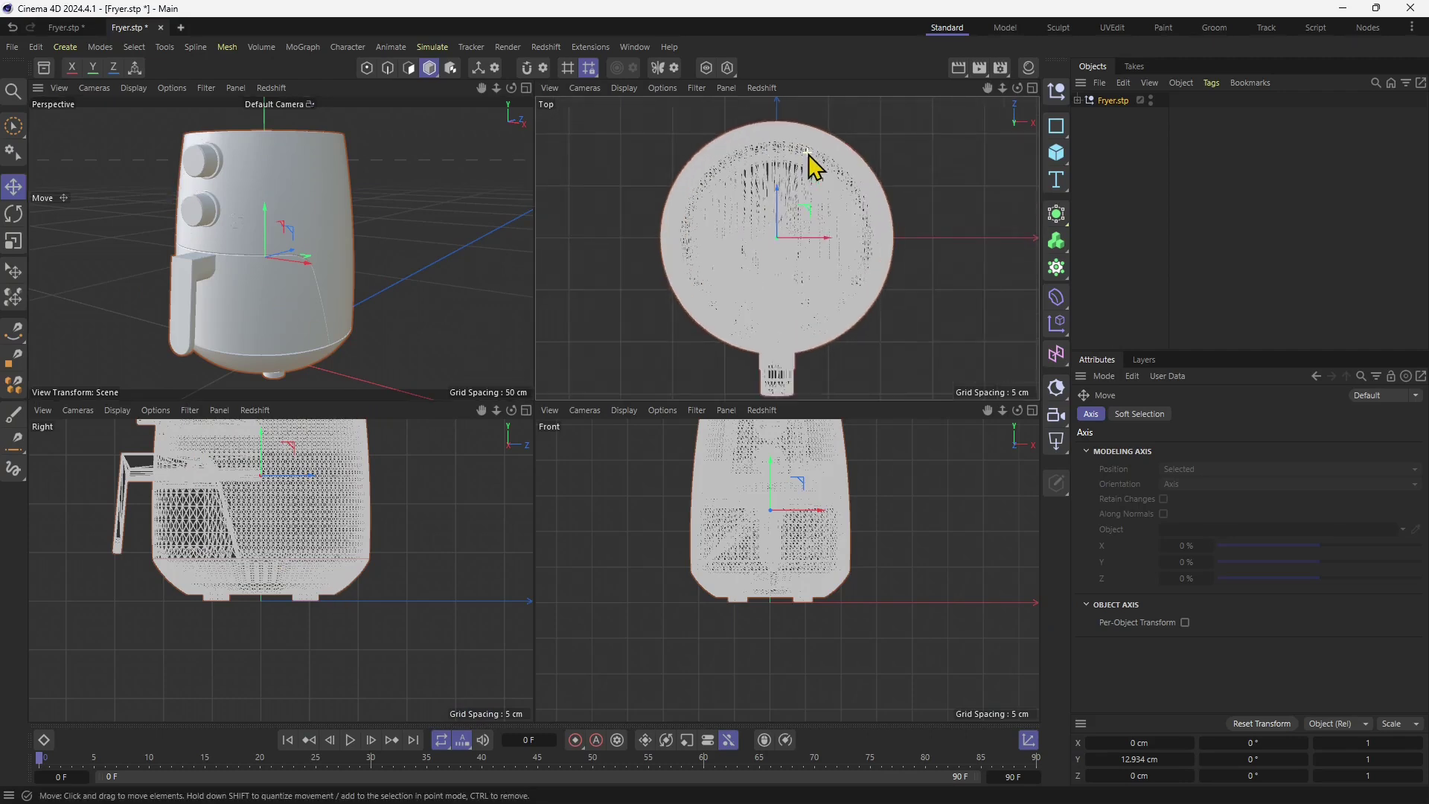
scroll(786, 633, "down", 2)
scroll(765, 460, "up", 1)
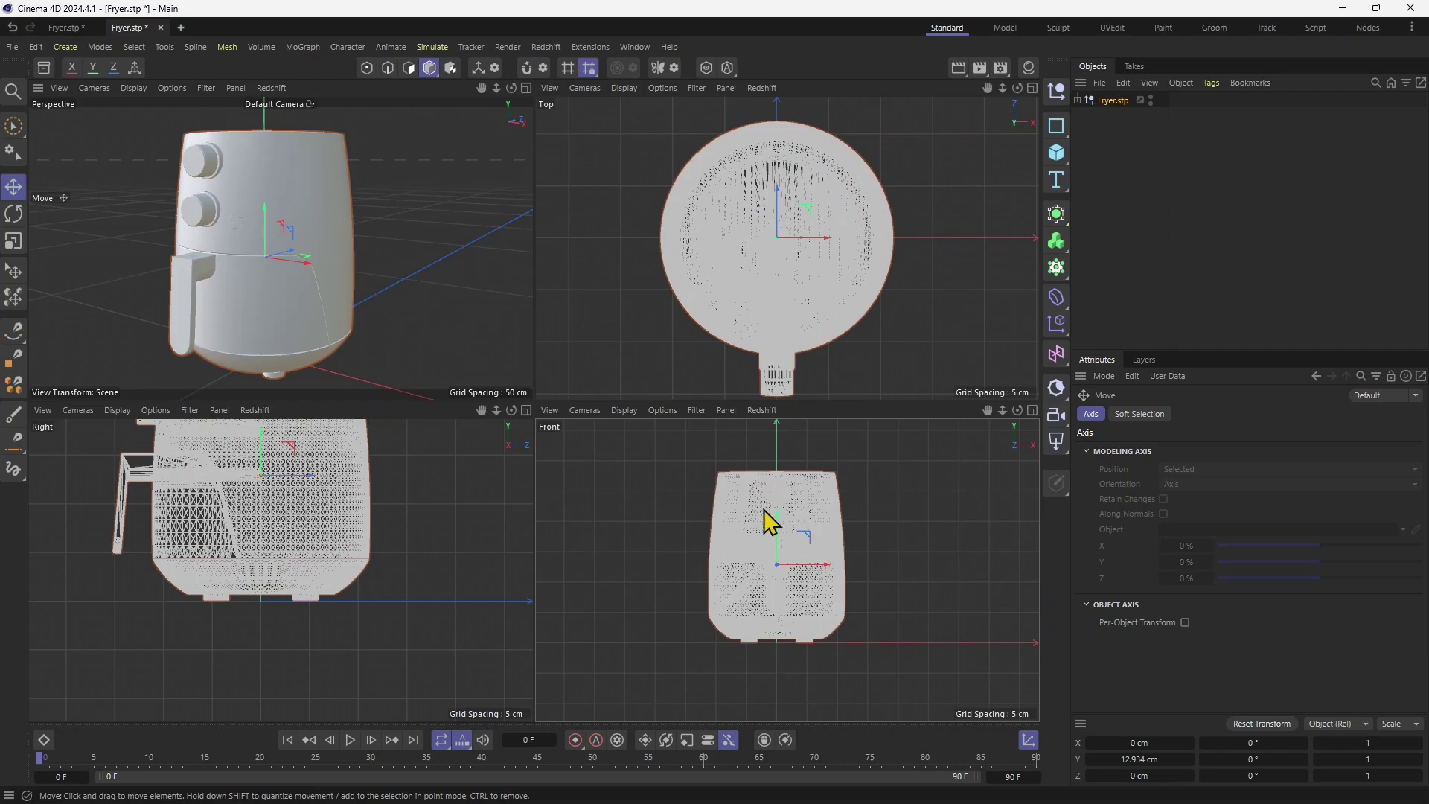
scroll(768, 524, "up", 2)
scroll(349, 611, "down", 2)
scroll(319, 494, "up", 2)
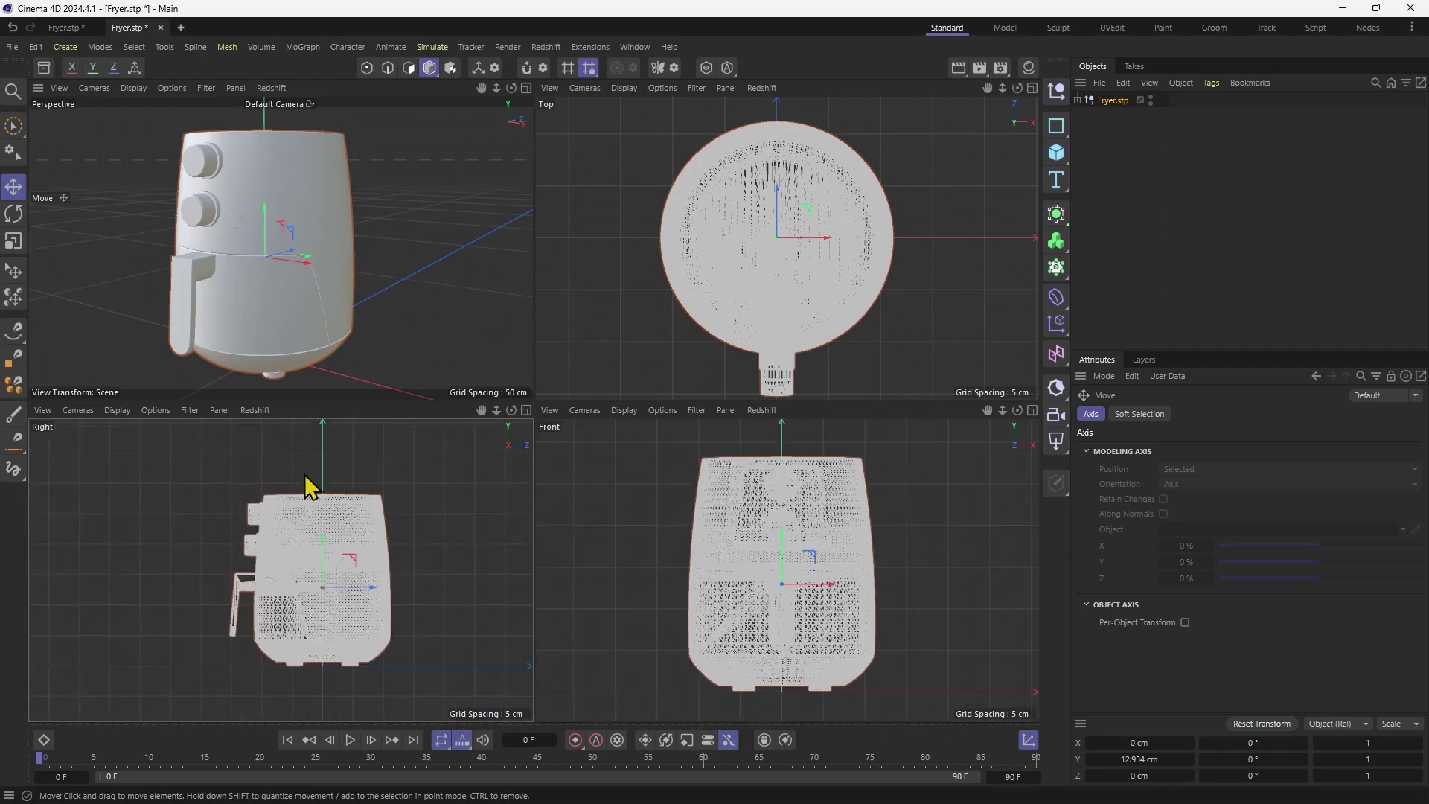
scroll(458, 605, "up", 3)
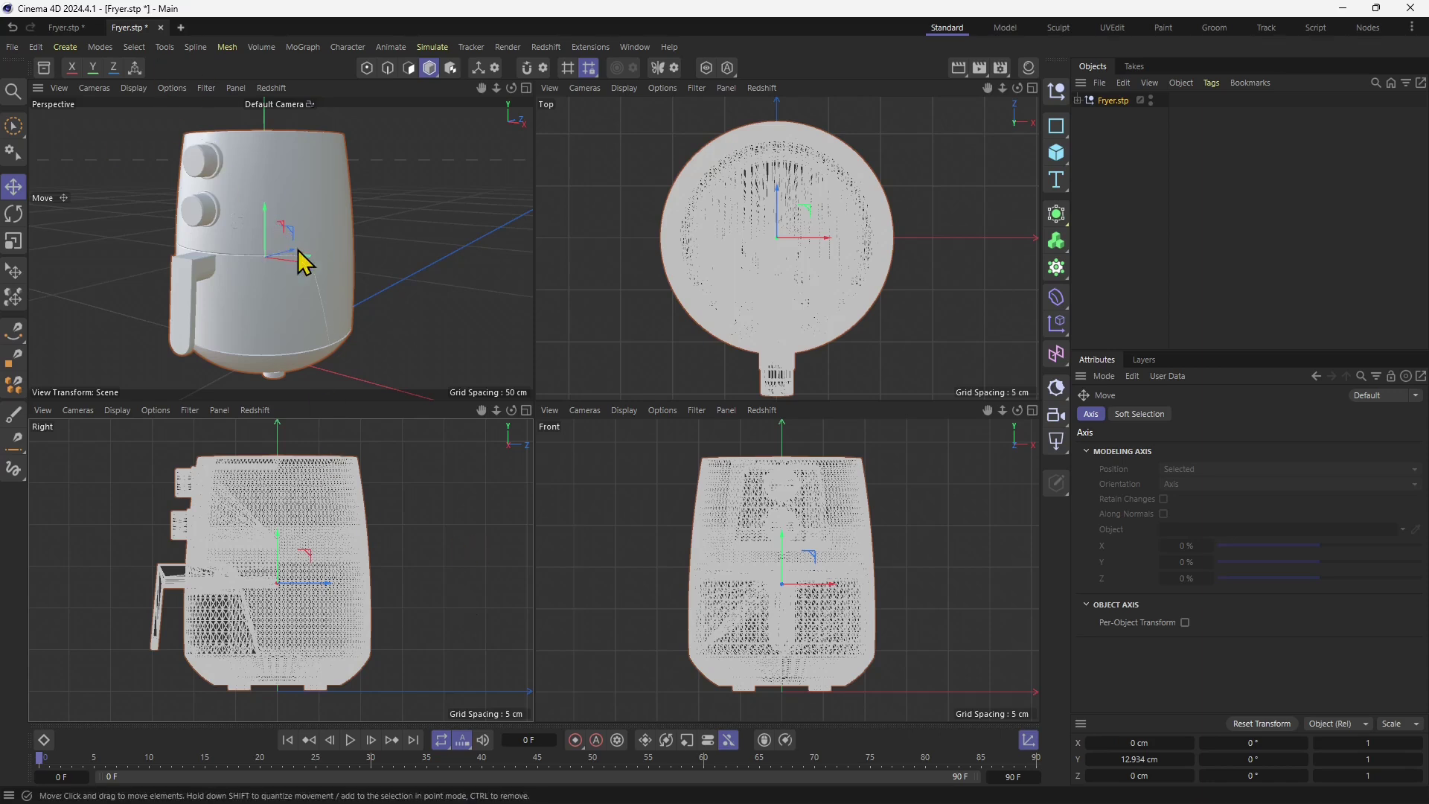
Step: Switch the Perspective view to Lines display to inspect the fryer's mesh
left_click(144, 90)
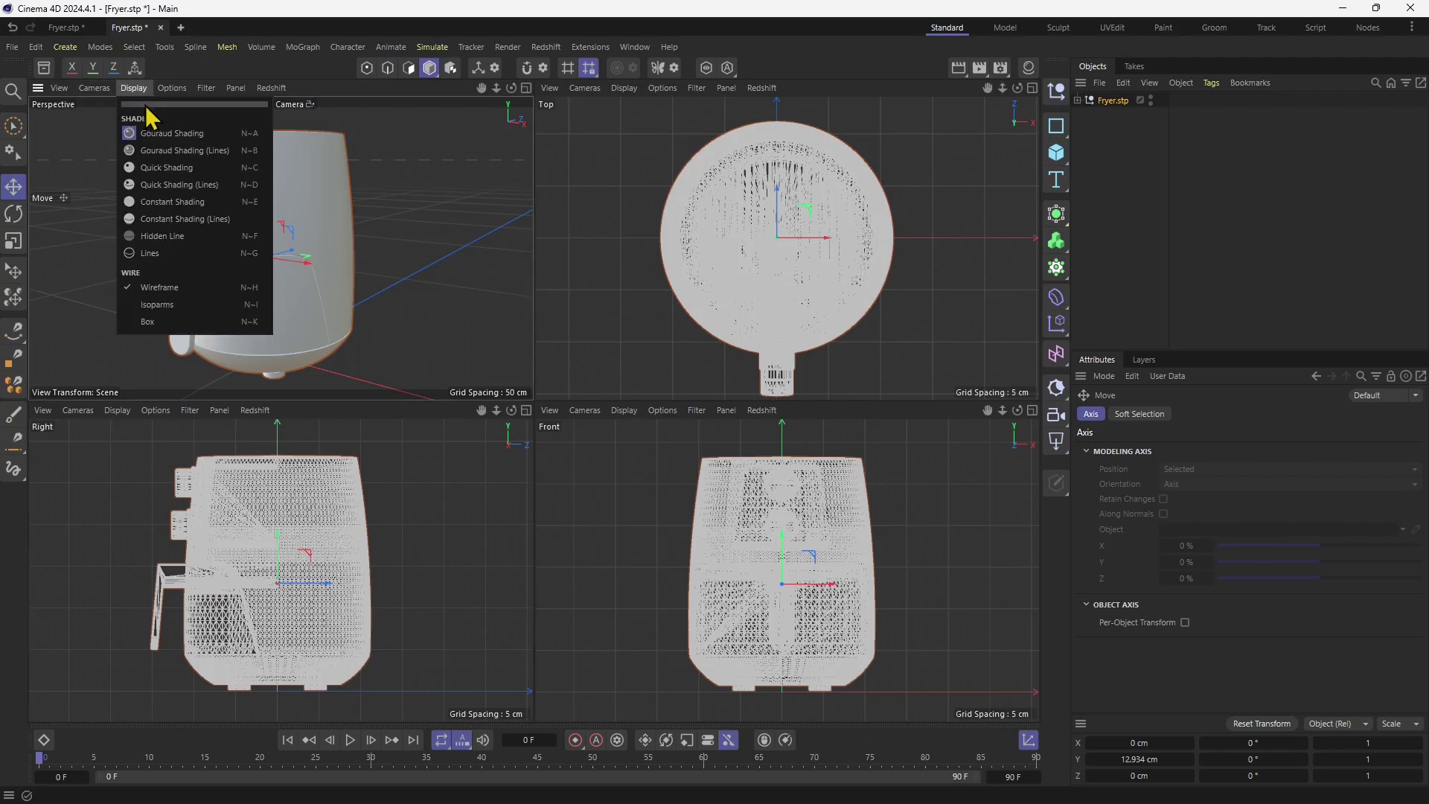
left_click(171, 253)
scroll(176, 253, "up", 5)
scroll(223, 253, "down", 3)
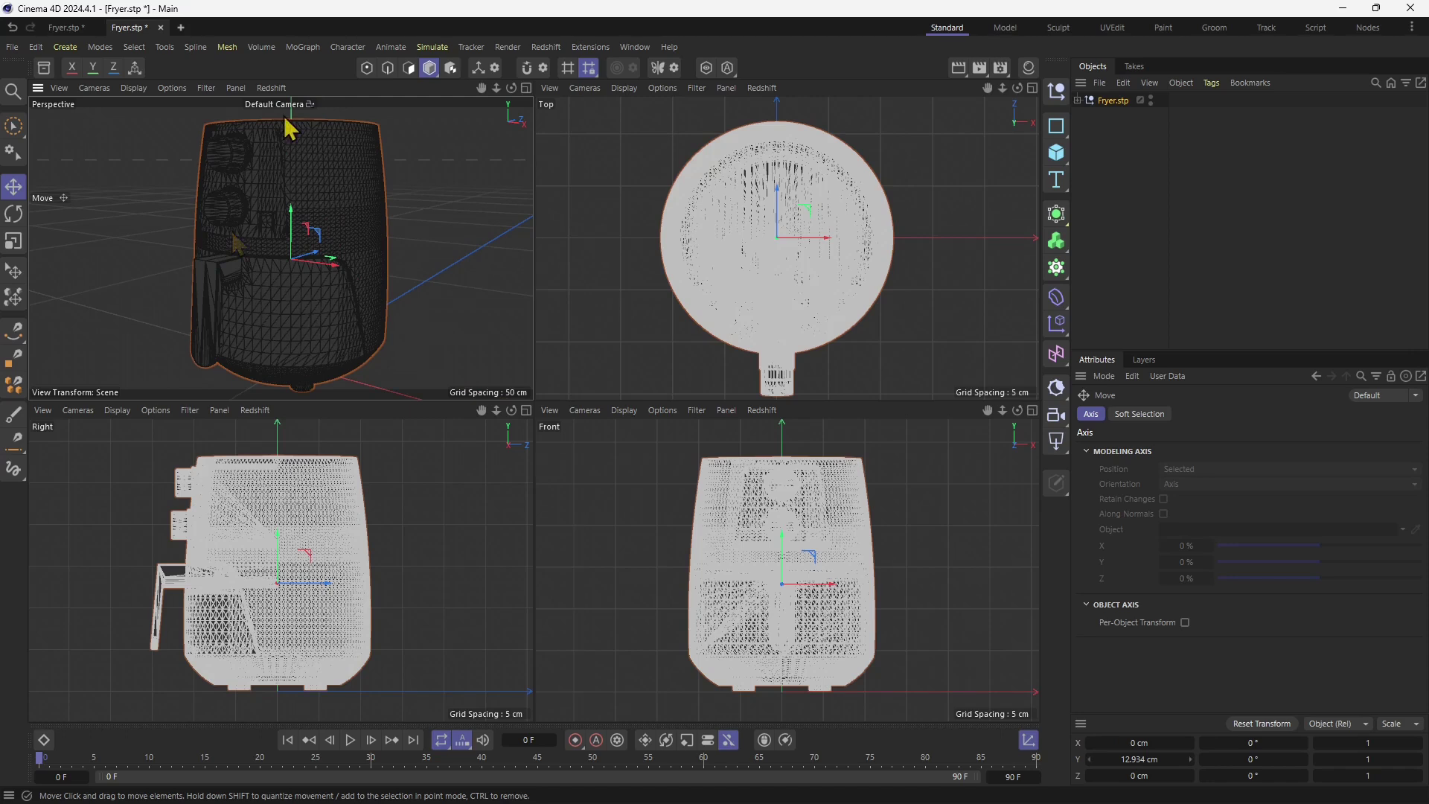
Step: Maximize the Perspective view and set its display to Gouraud Shading
middle_click(370, 274)
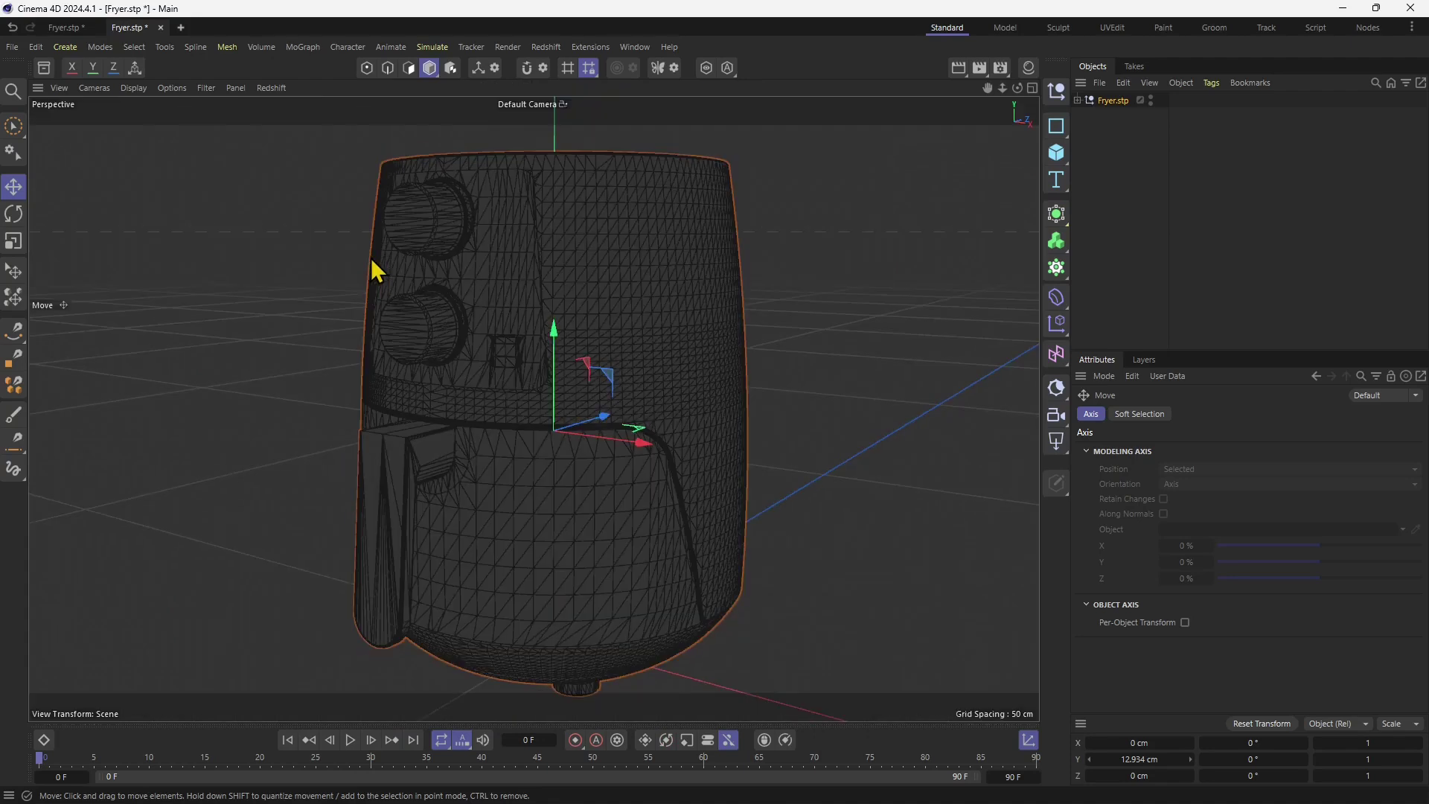
left_click(134, 88)
left_click(149, 131)
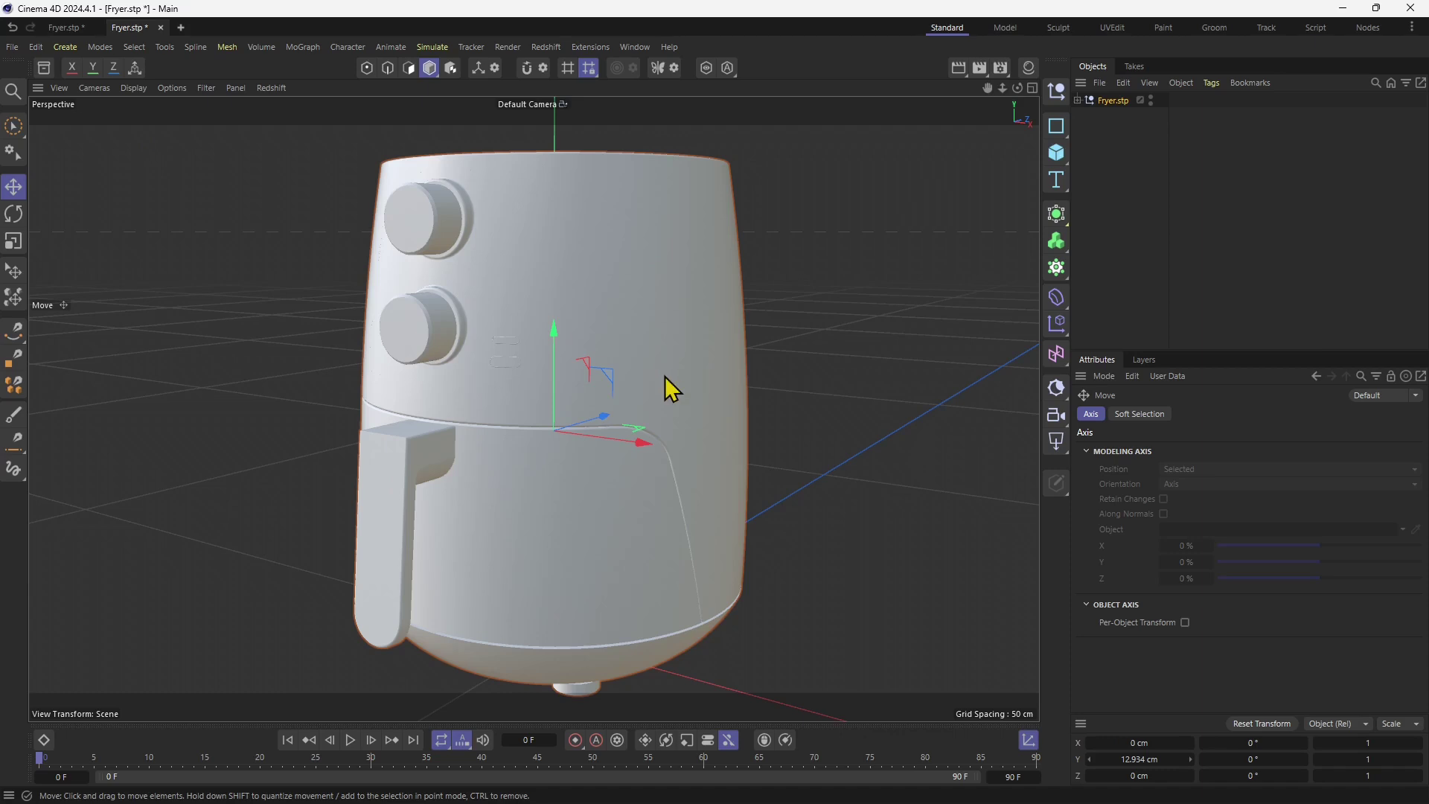
Step: In the Asset Browser, open Materials > Plastic in List View and select Plastic Glossy 001 Black
left_click(45, 69)
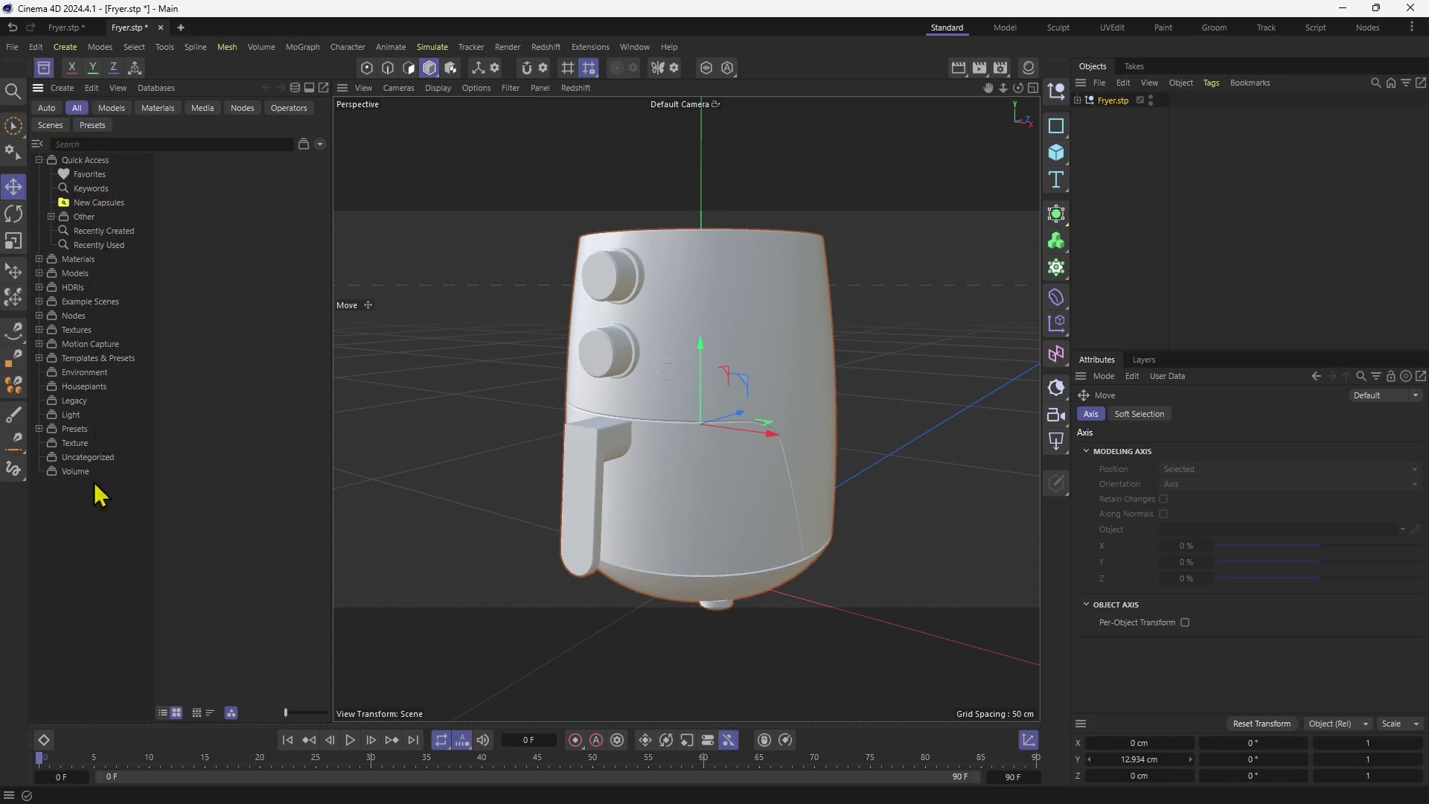
left_click(78, 260)
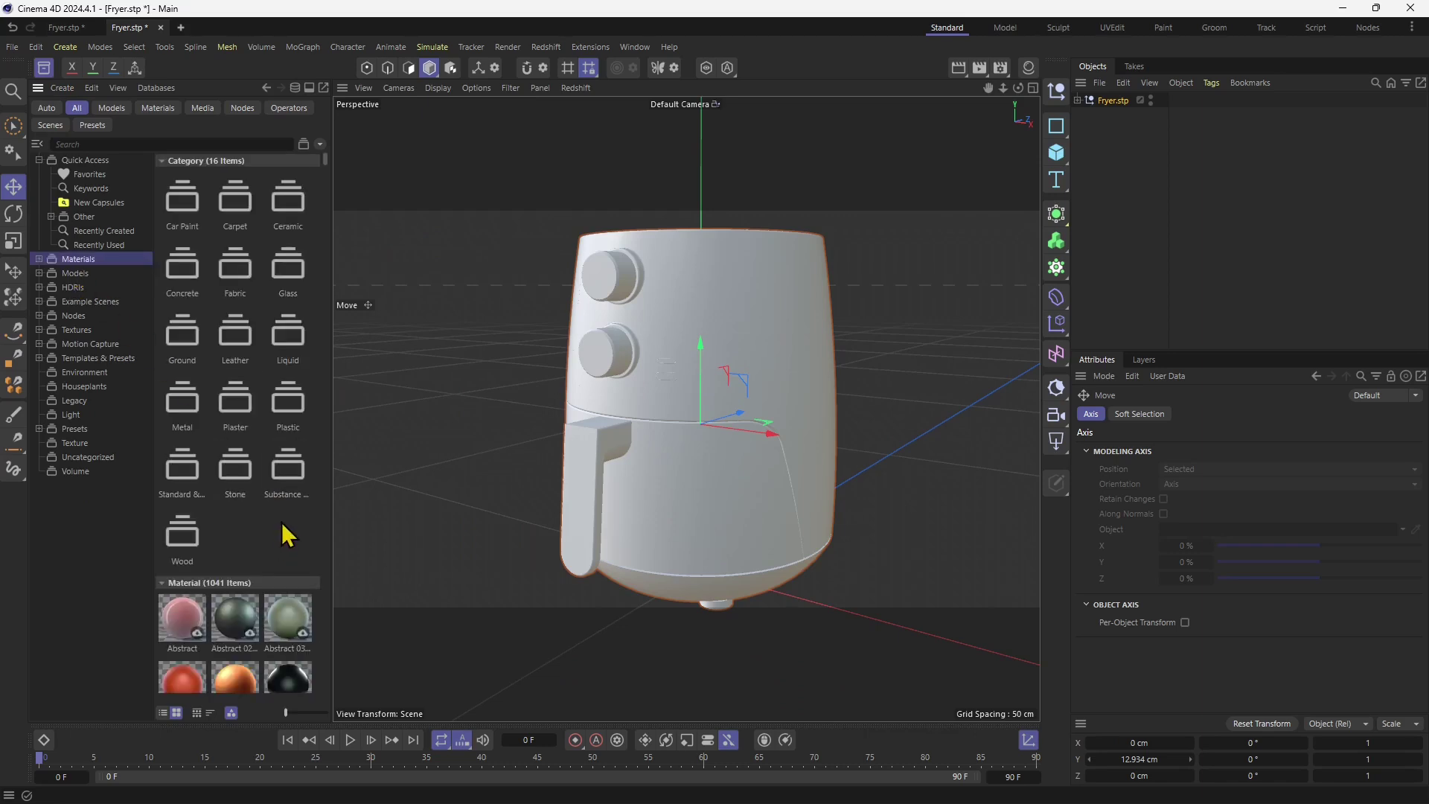
scroll(344, 379, "up", 2)
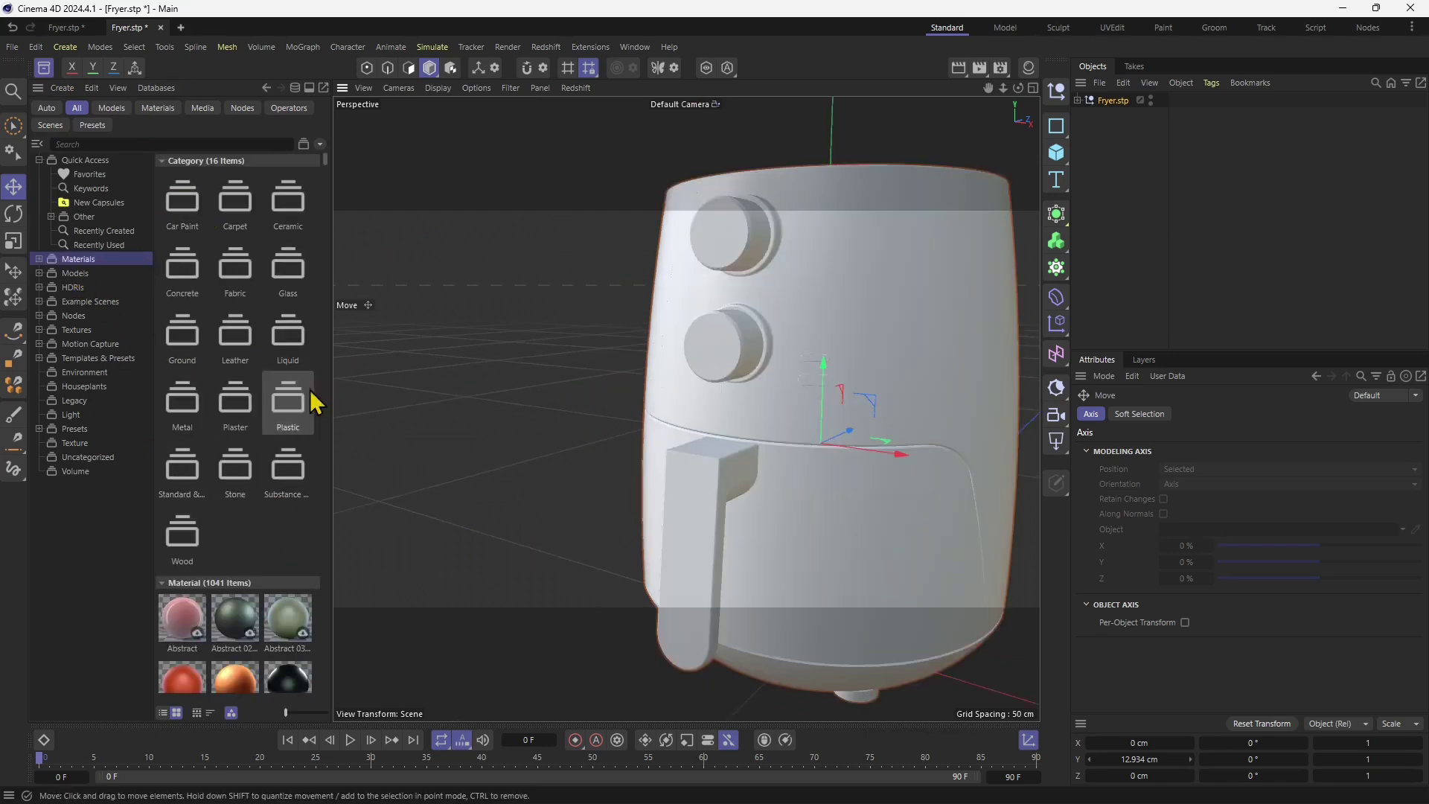
scroll(588, 410, "down", 3)
scroll(923, 442, "up", 2)
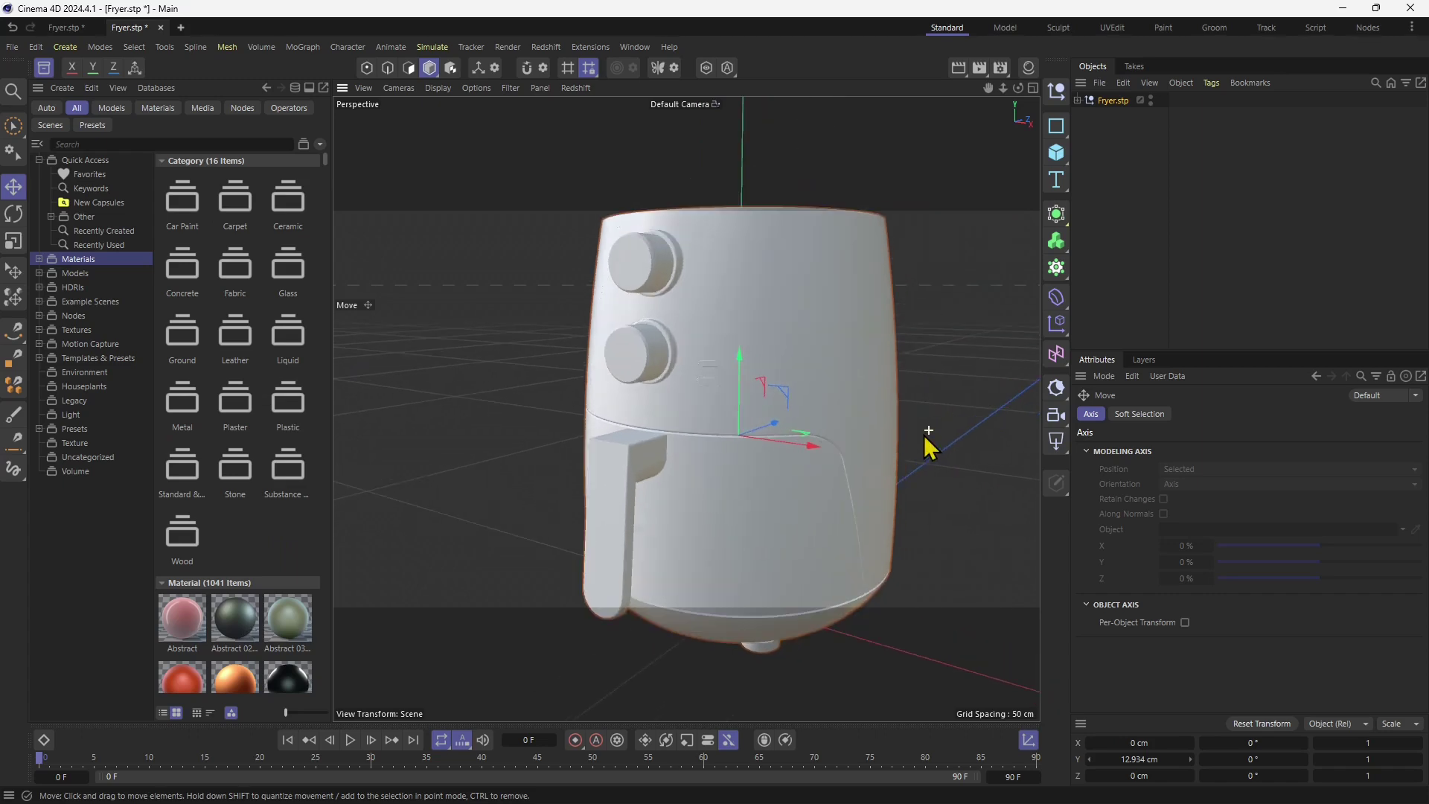
scroll(580, 452, "down", 2)
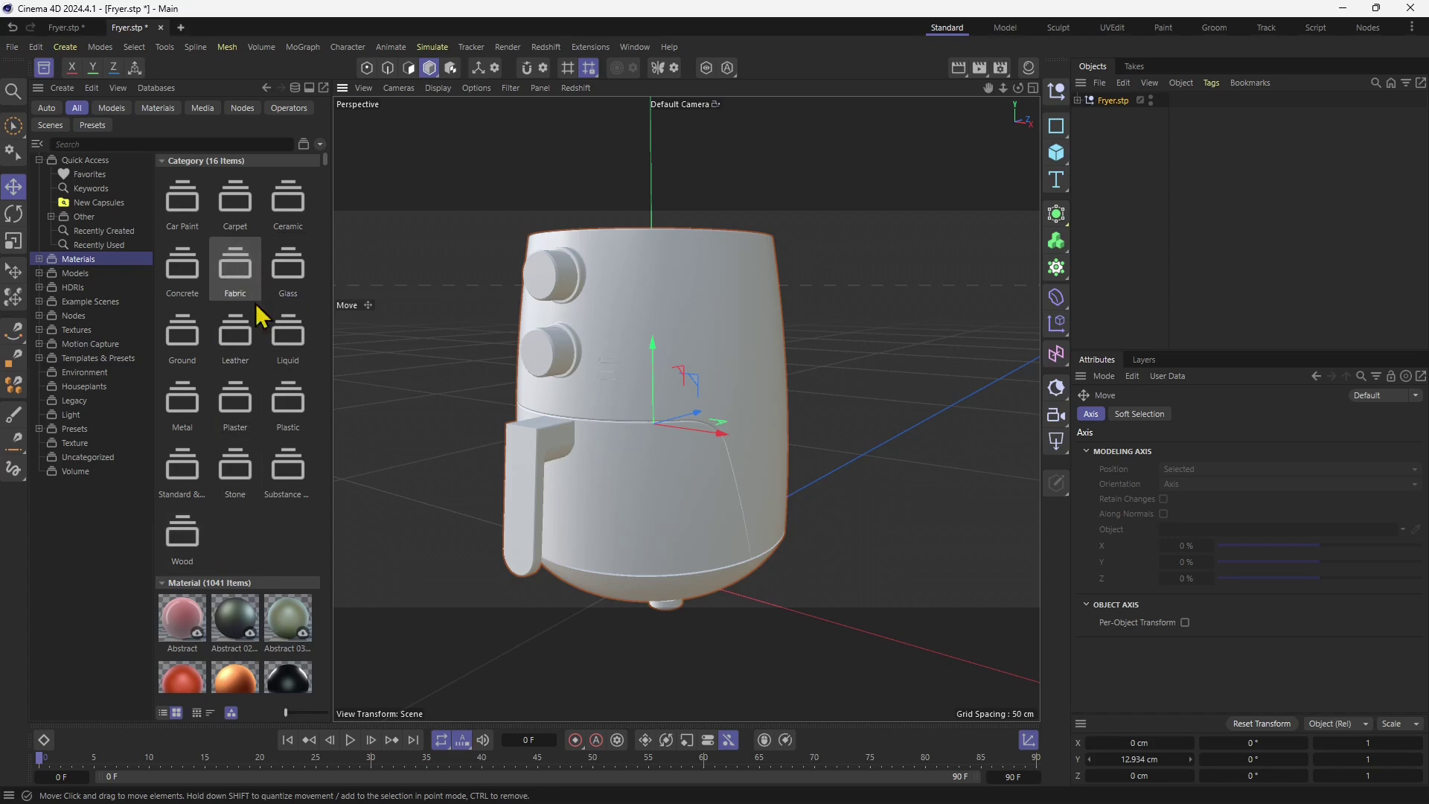
double_click(286, 408)
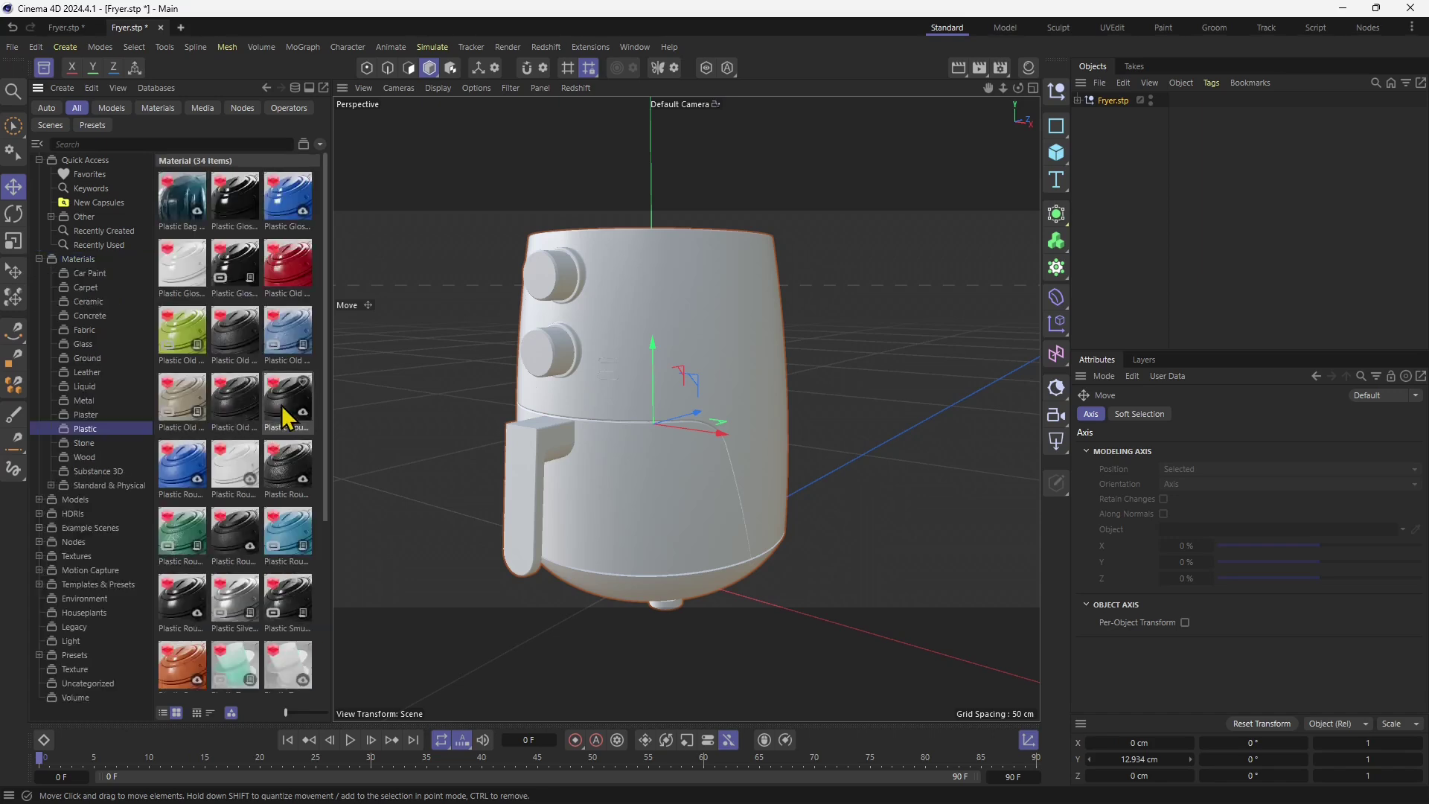
left_click(162, 712)
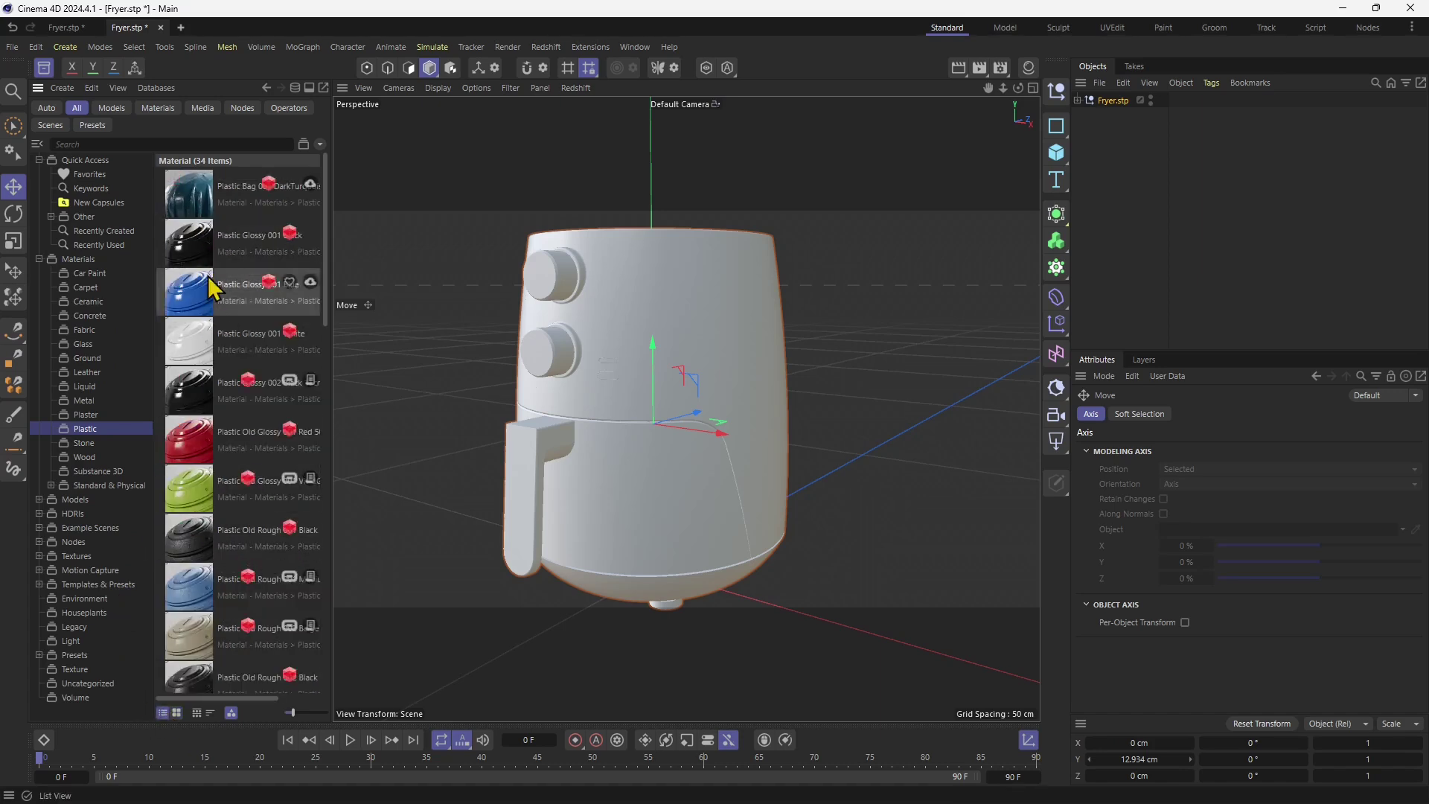
left_click(253, 237)
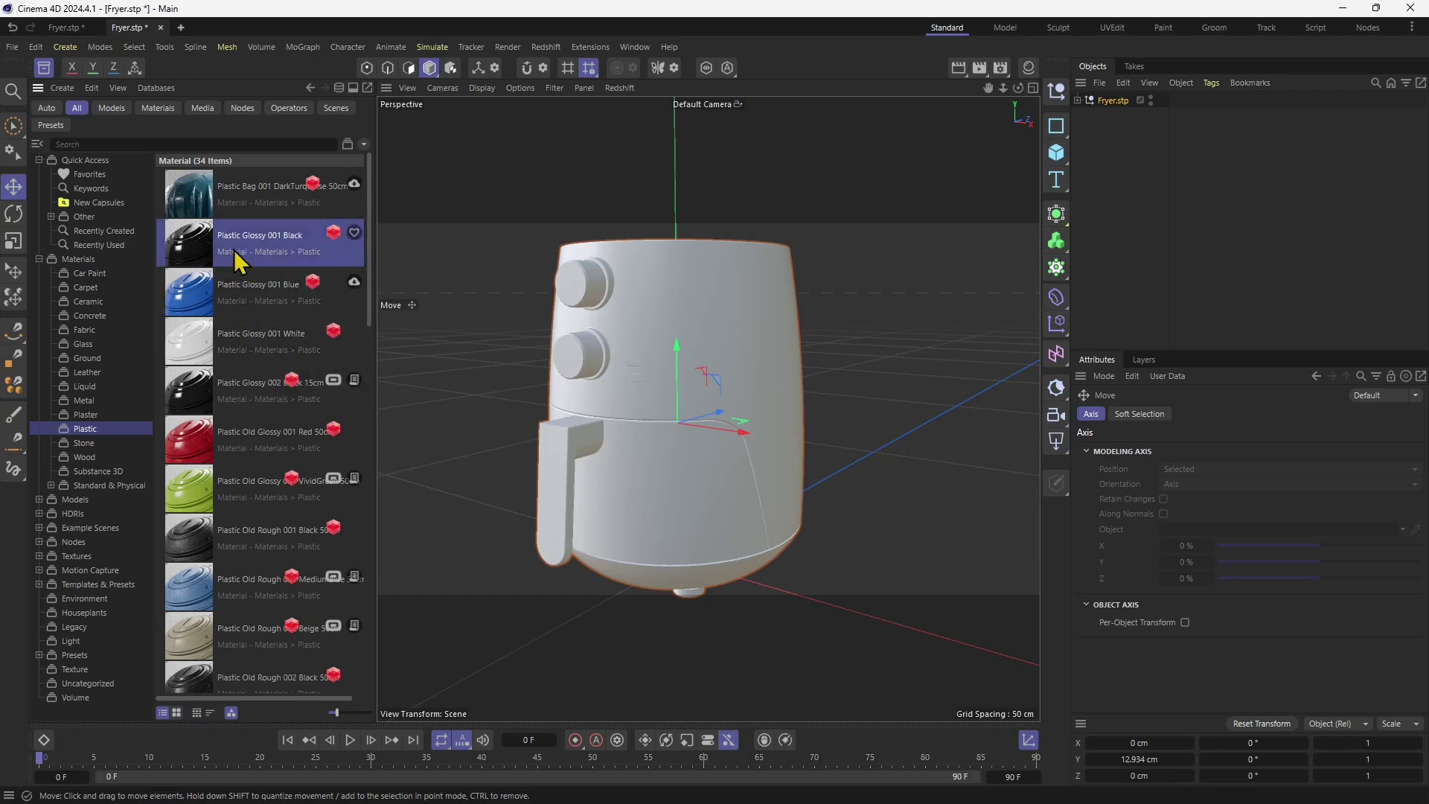
Step: Drag Plastic Glossy 001 Black onto the fryer's upper knob and then onto another knob
left_click_drag(225, 257, 592, 280)
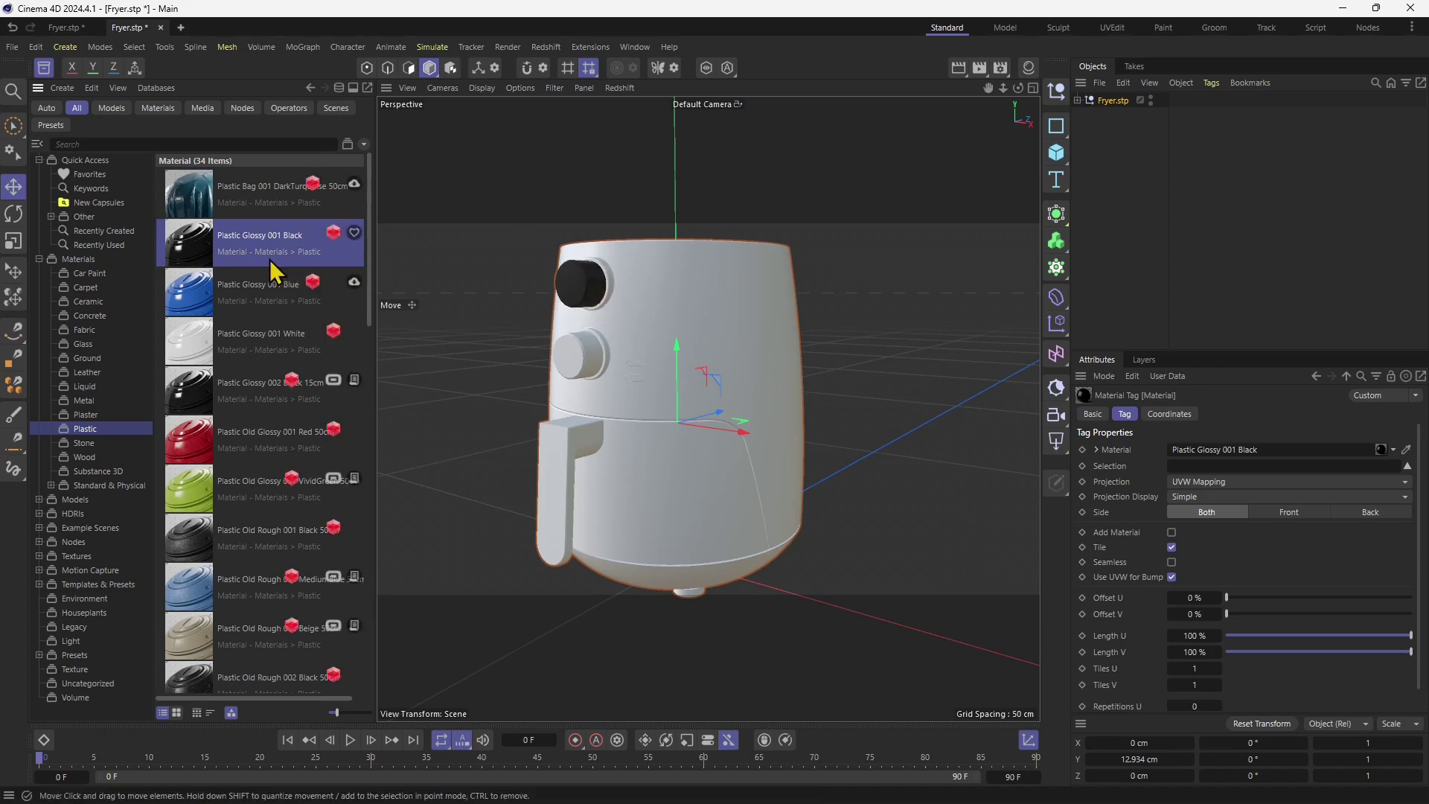
left_click_drag(187, 264, 297, 230)
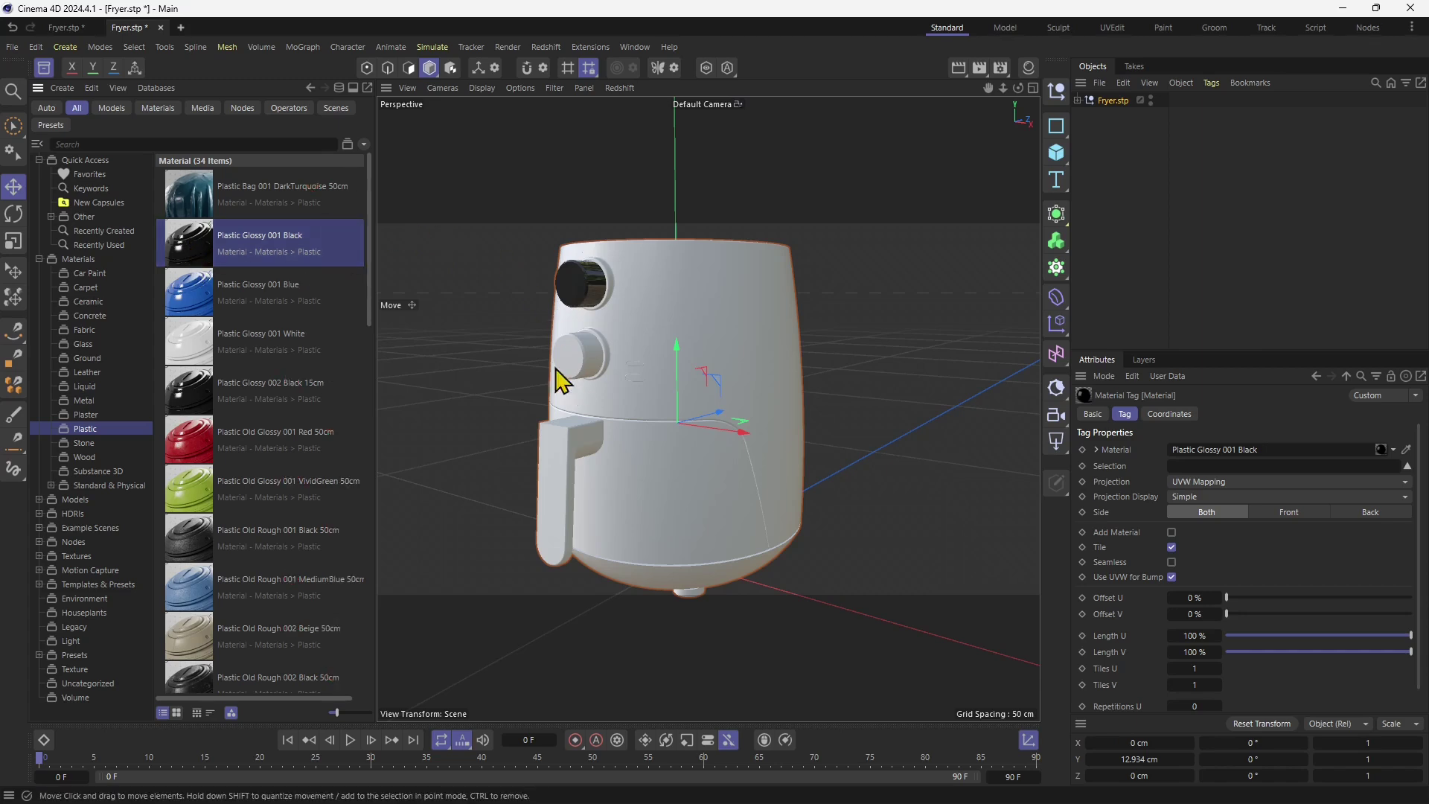
Step: From the Material Manager, apply the black plastic to the second knob, control panel and handle
left_click(1034, 73)
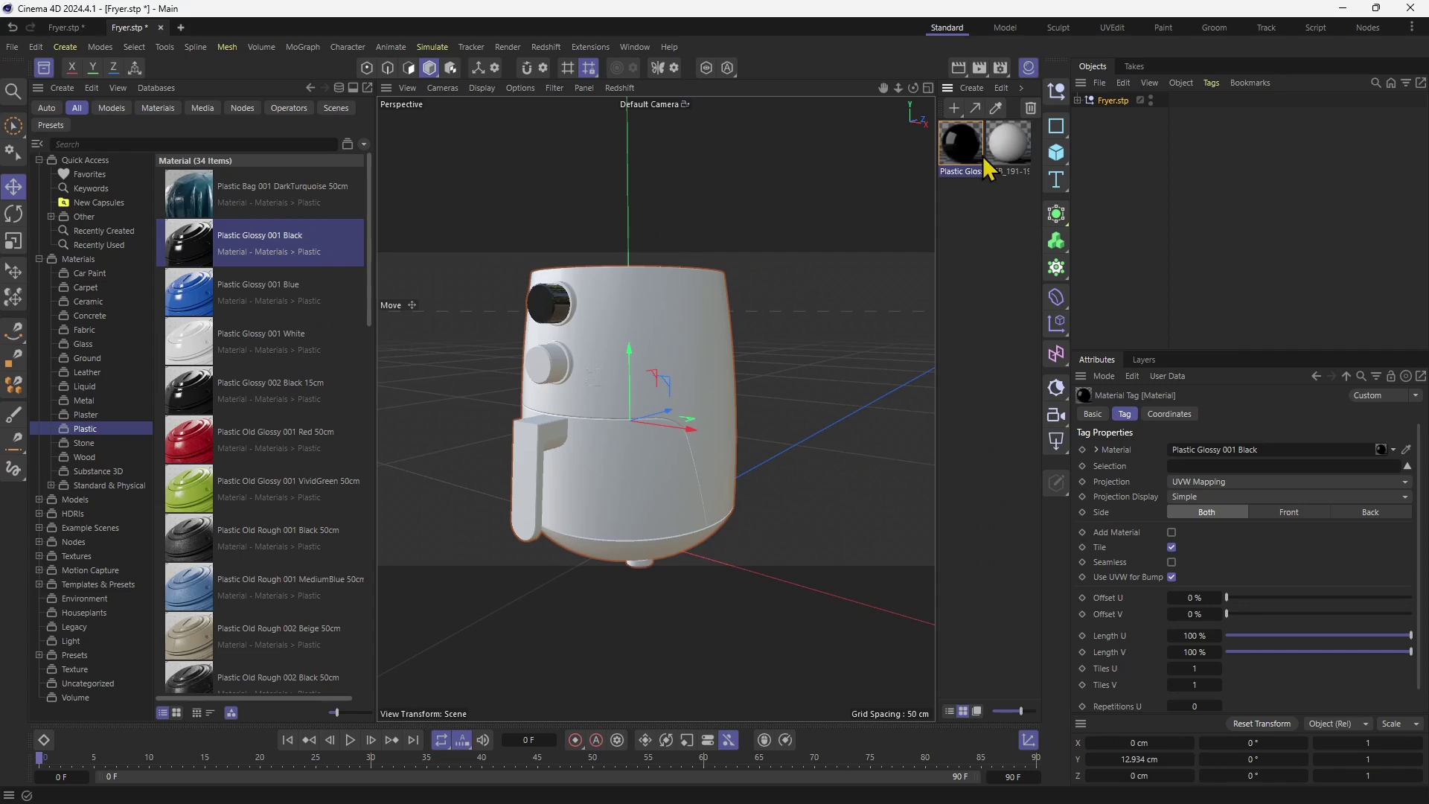
left_click_drag(967, 164, 548, 373)
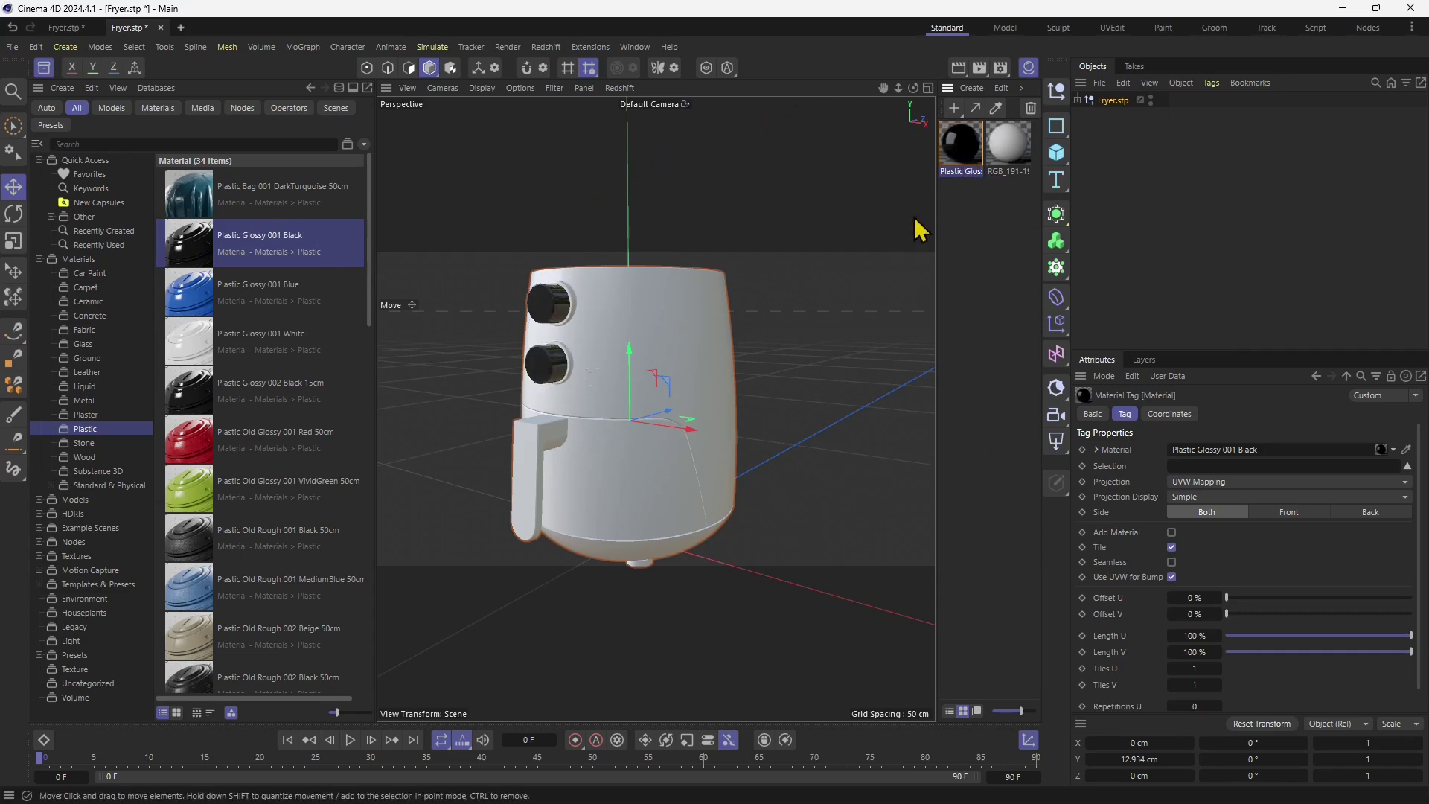
left_click_drag(962, 162, 569, 313)
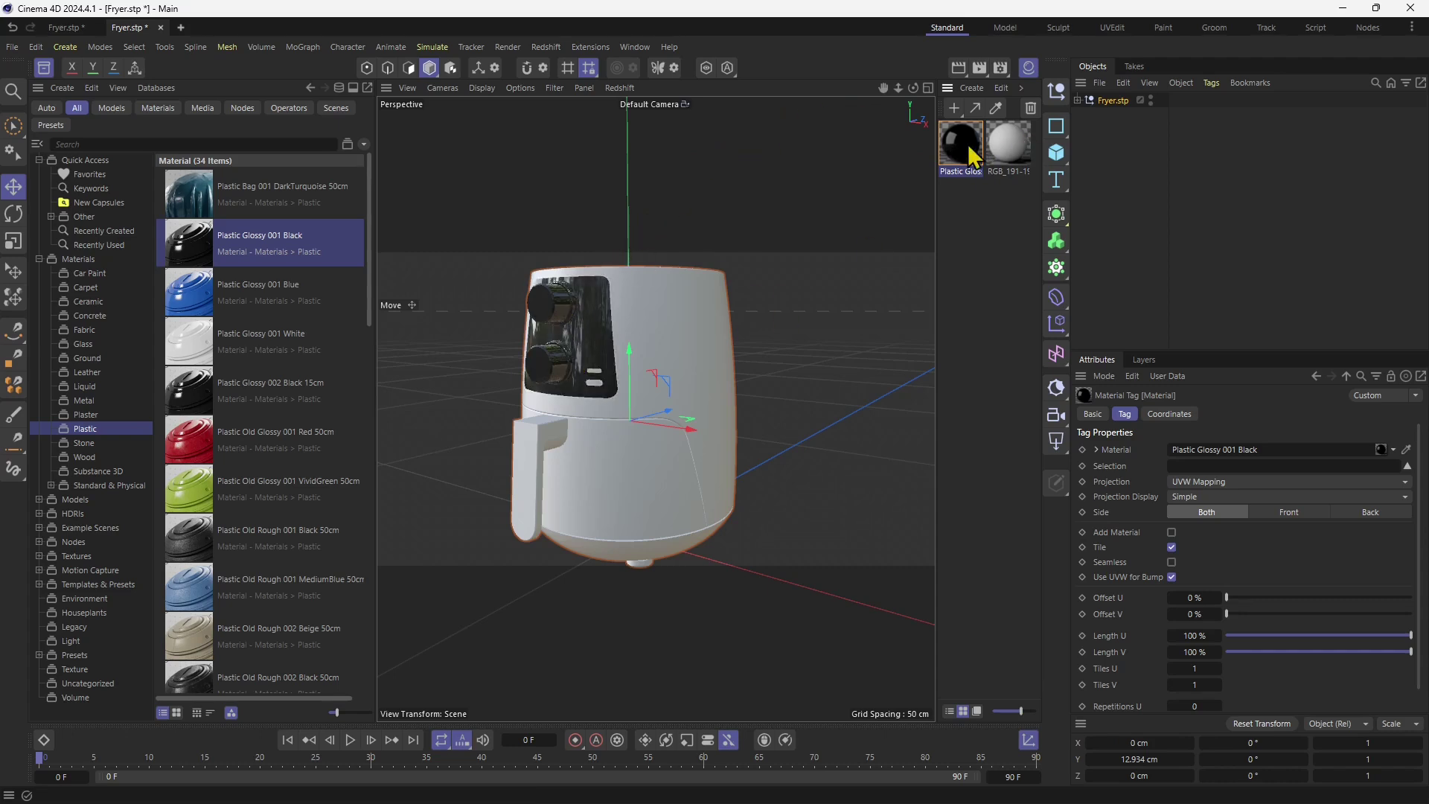
left_click_drag(971, 152, 597, 392)
left_click_drag(971, 149, 527, 462)
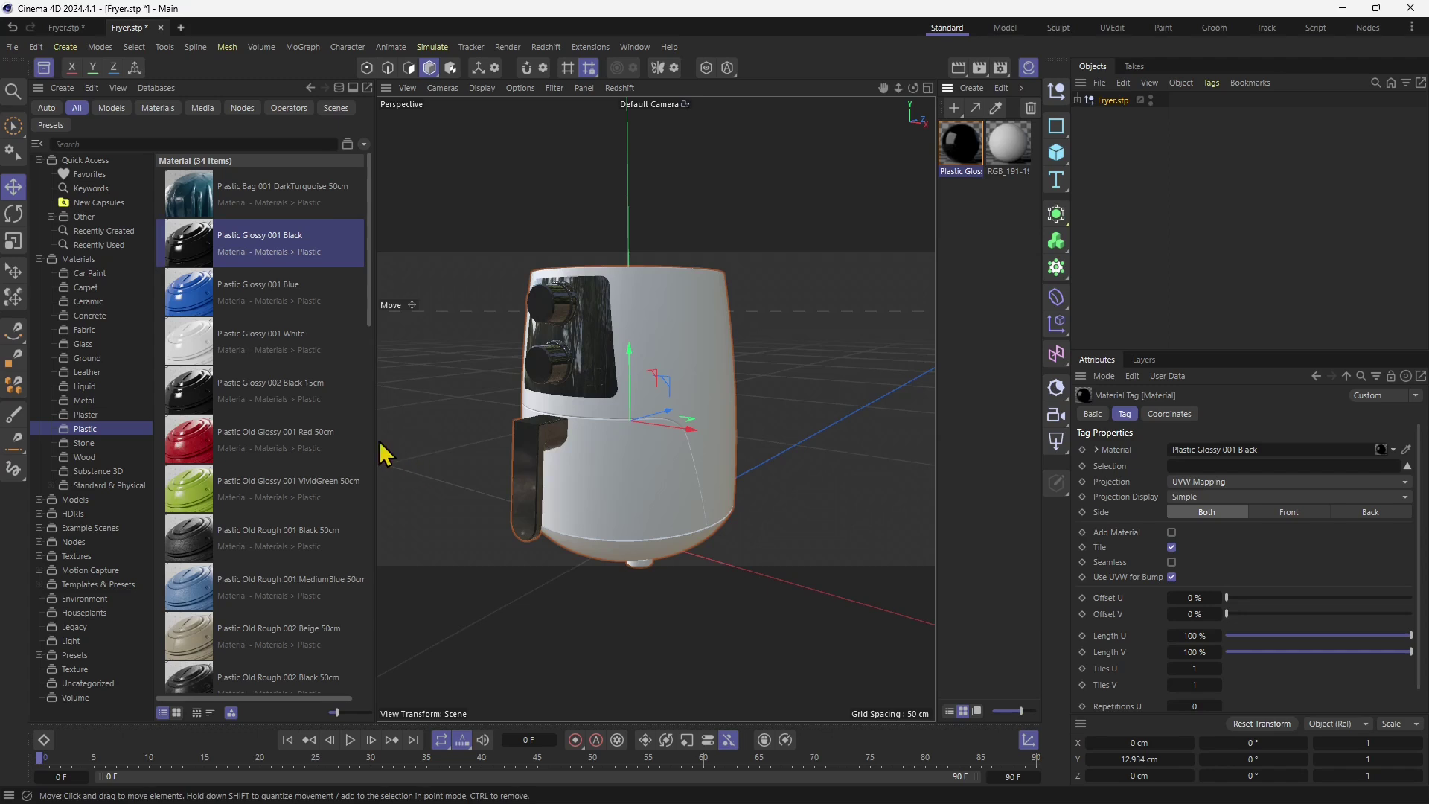
Step: Apply Plastic Rough 001 Black to the handle and zoom in to check its matte finish
left_click(279, 549)
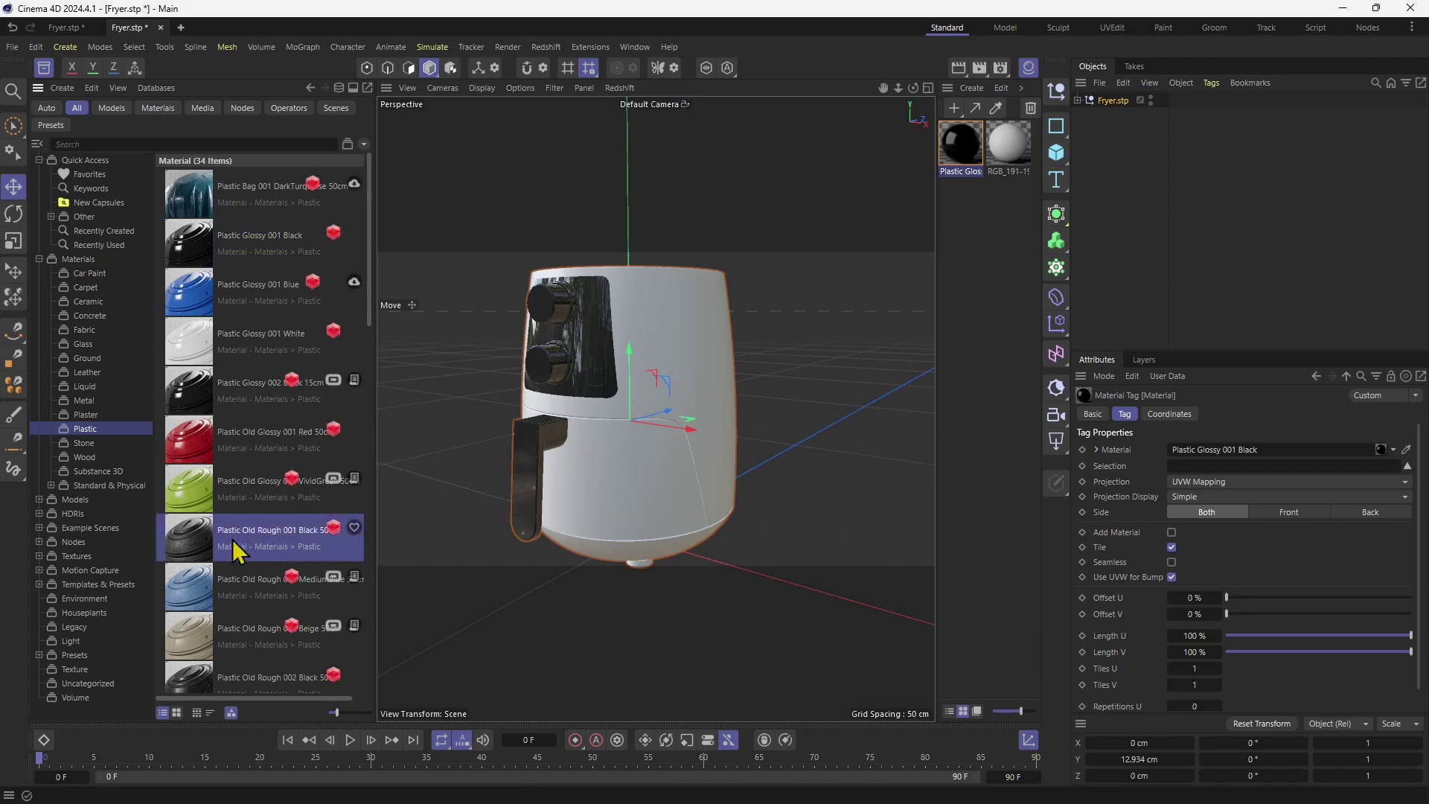
scroll(230, 554, "down", 2)
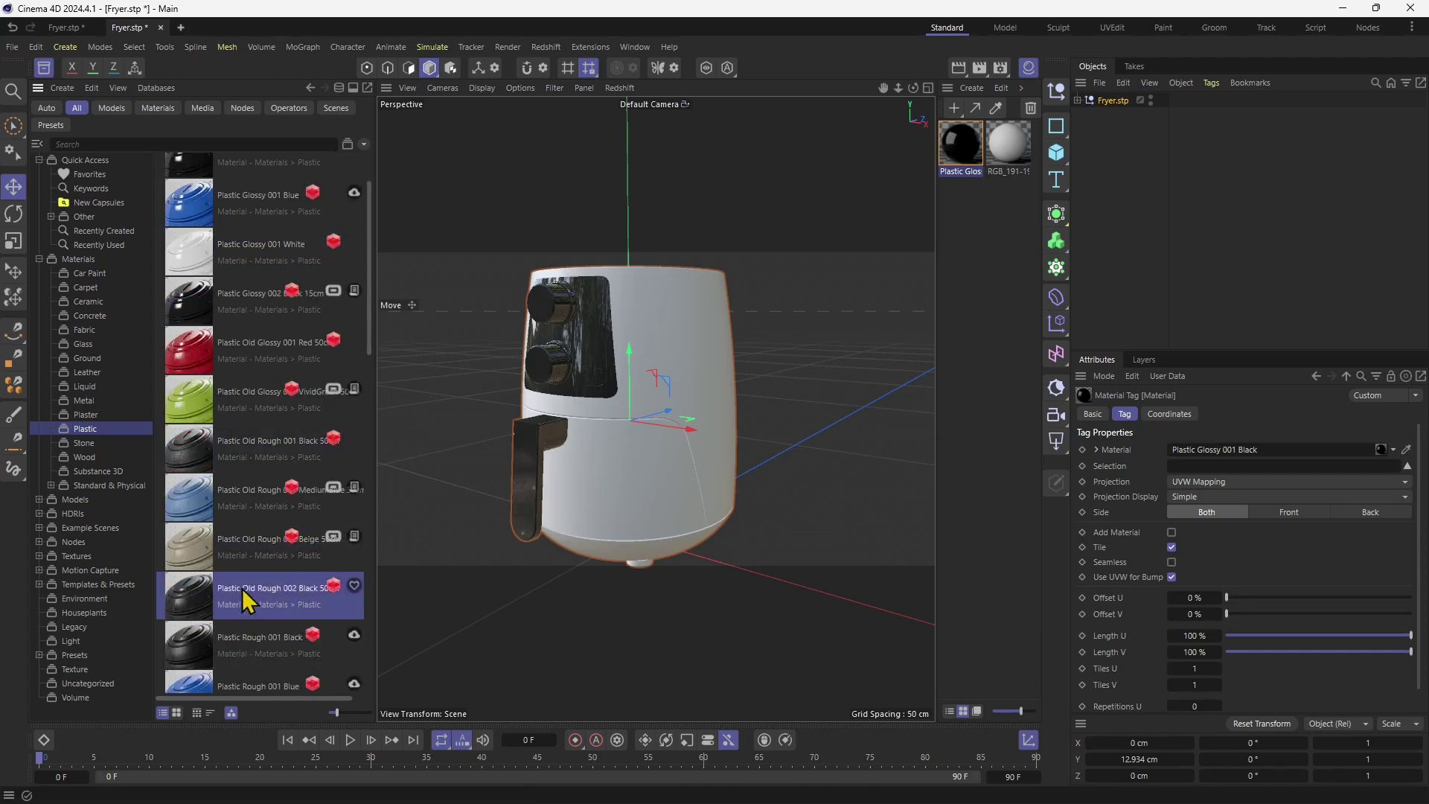
left_click_drag(256, 651, 543, 448)
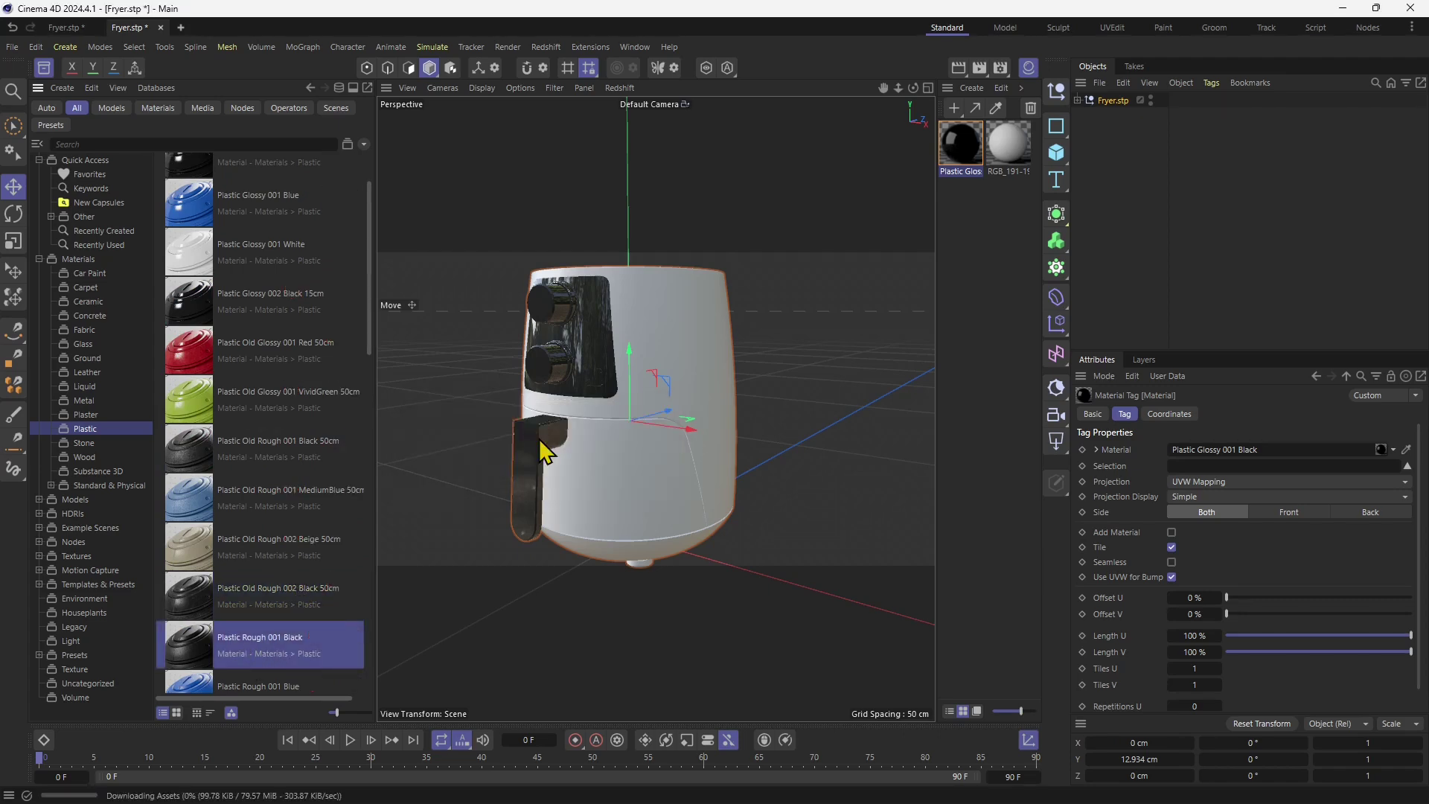
scroll(537, 485, "up", 2)
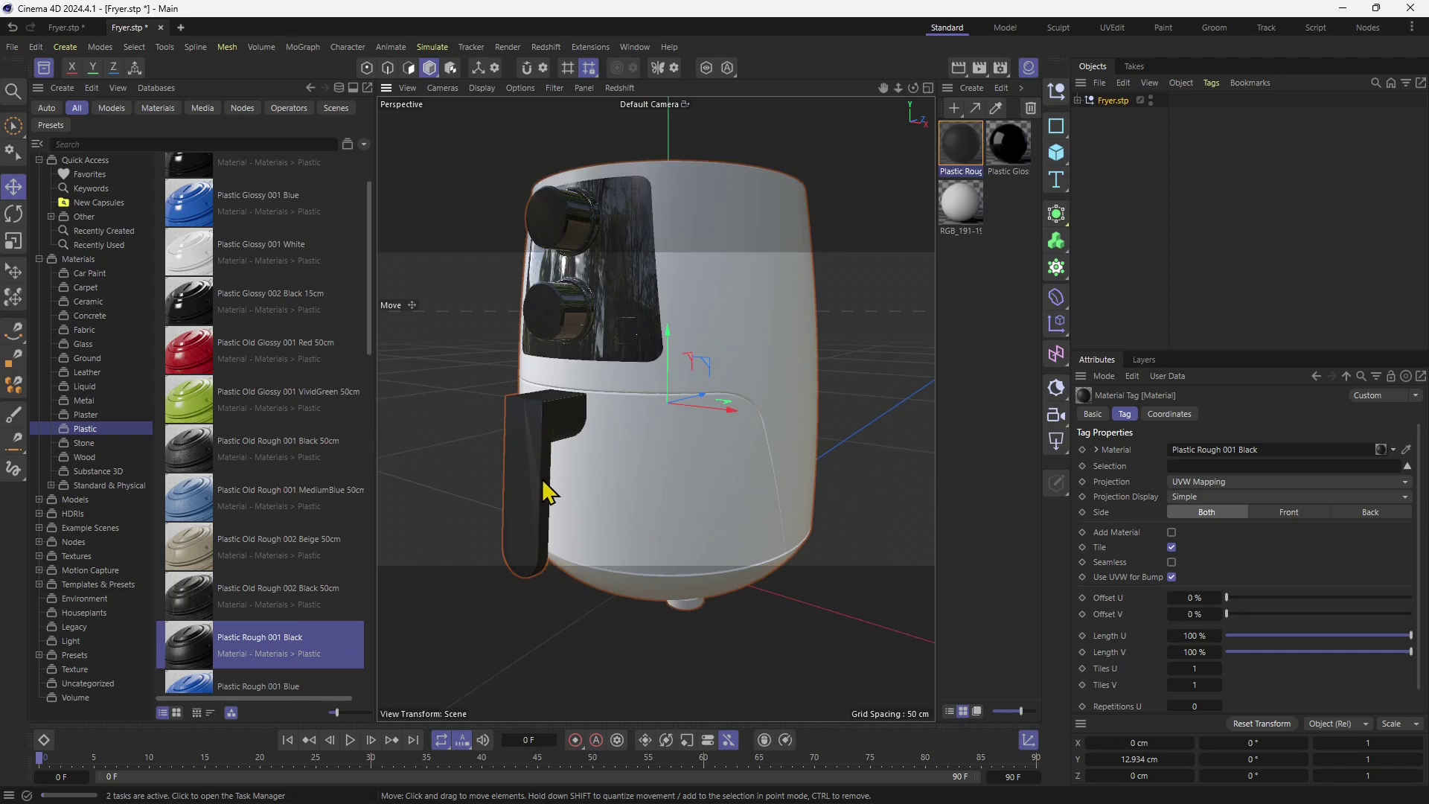
scroll(638, 446, "up", 5)
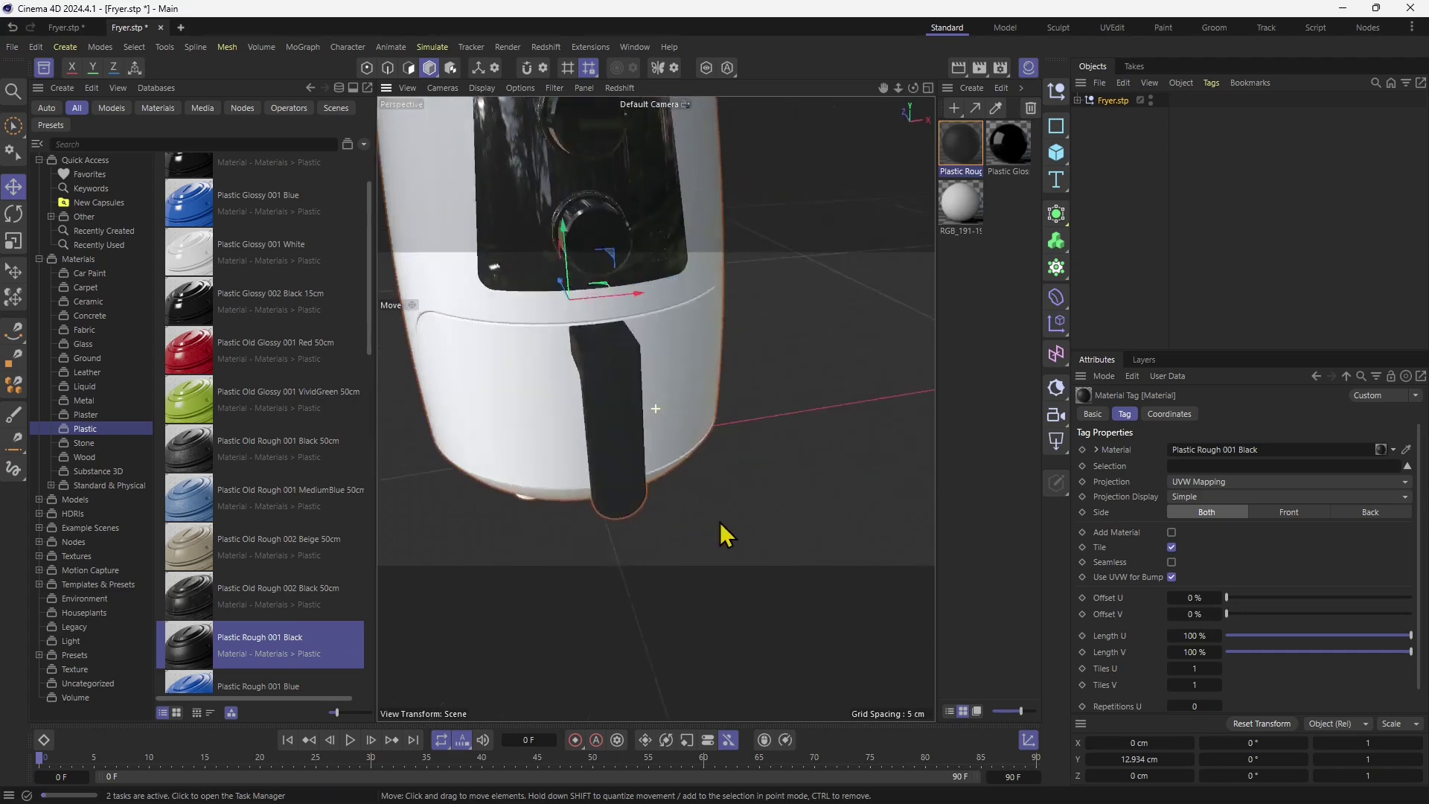
scroll(725, 521, "up", 5)
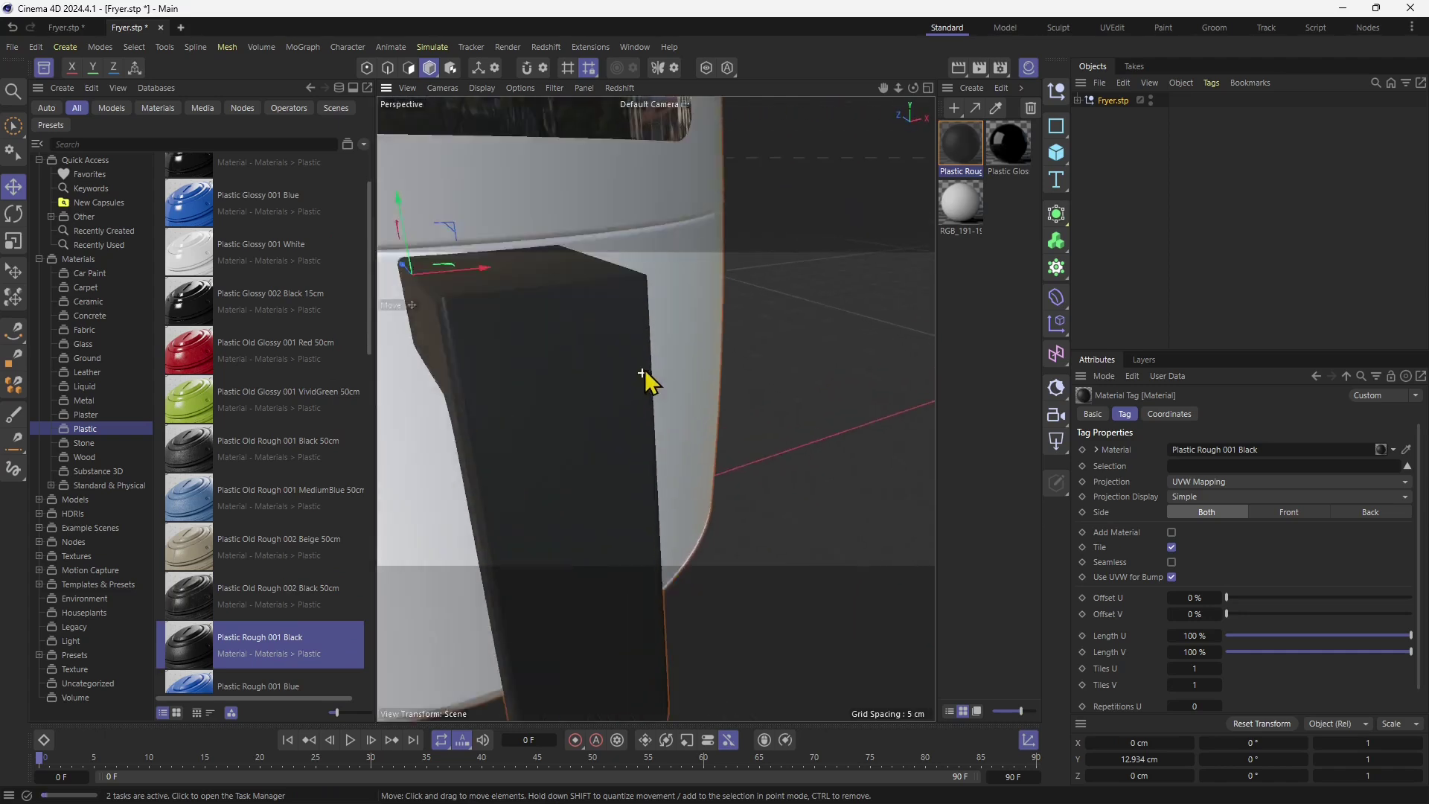
scroll(648, 483, "up", 2)
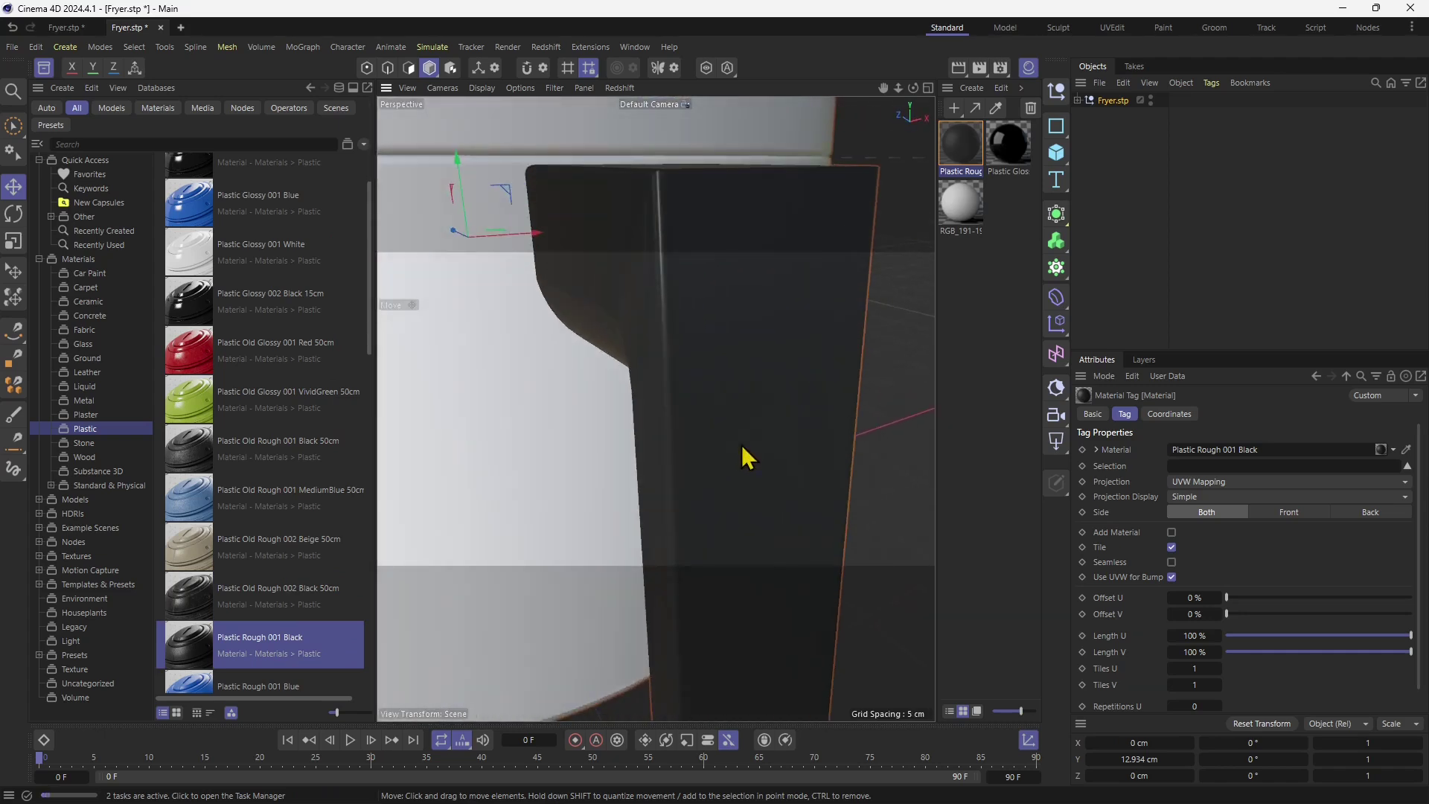
mouse_move(747, 457)
left_mouse_down("alt")
mouse_move(823, 373)
mouse_move(593, 379)
mouse_move(485, 456)
mouse_move(730, 456)
left_mouse_up("alt")
scroll(565, 454, "down", 5)
scroll(583, 485, "down", 2)
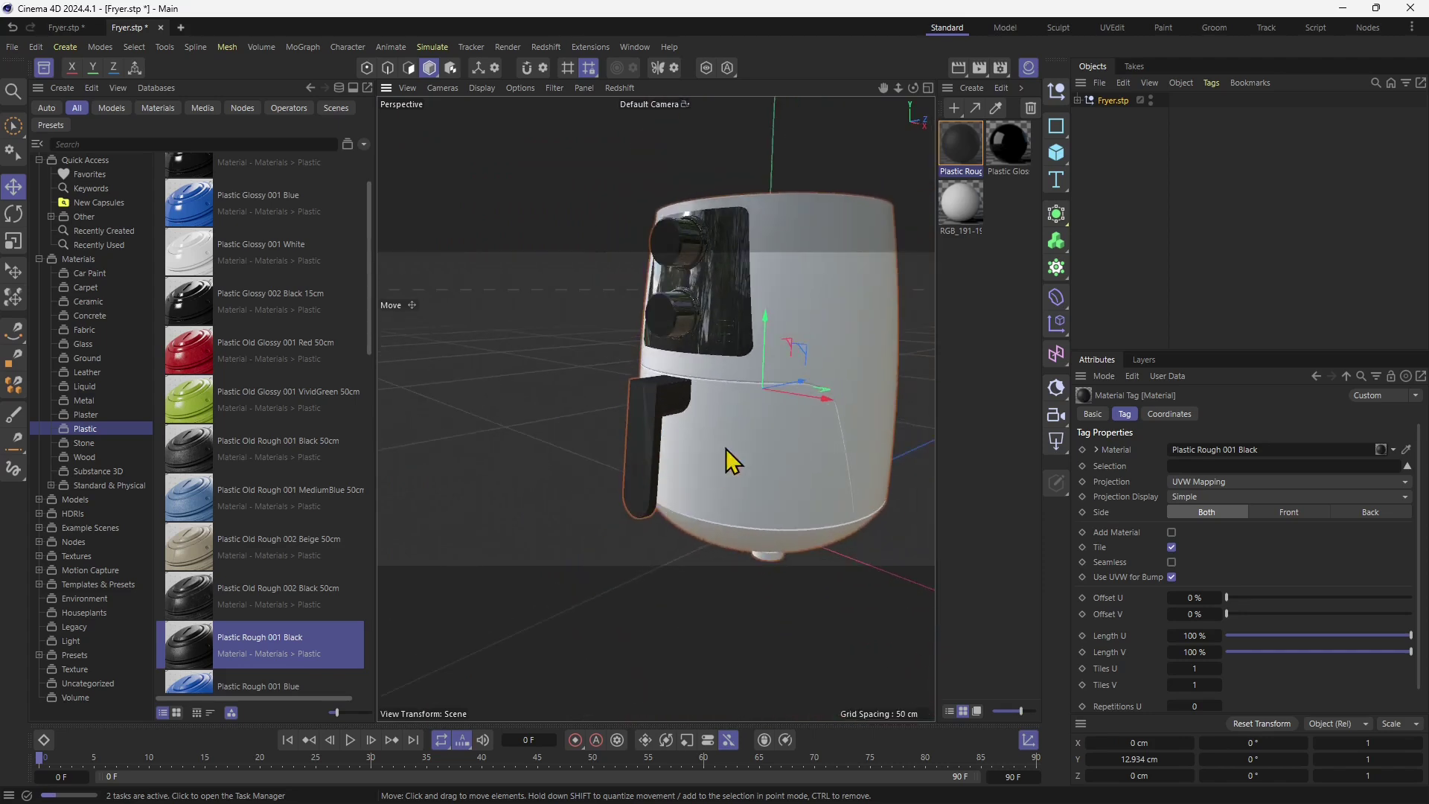
Step: Search the Asset Browser for 'plastic old' and apply Plastic Old Rough 001 Black 50cm to the handle
left_click(136, 143)
type("plastic")
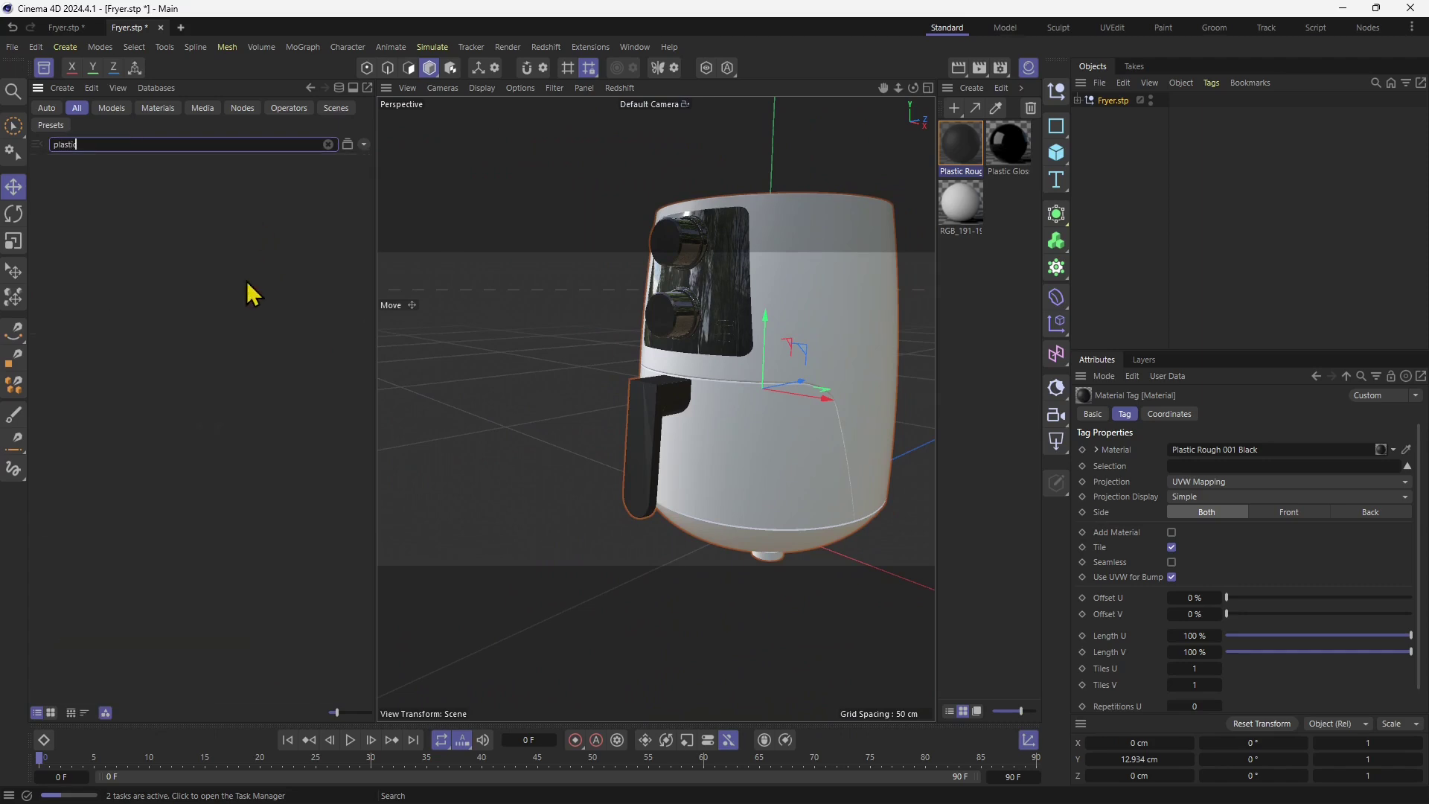
type(" old")
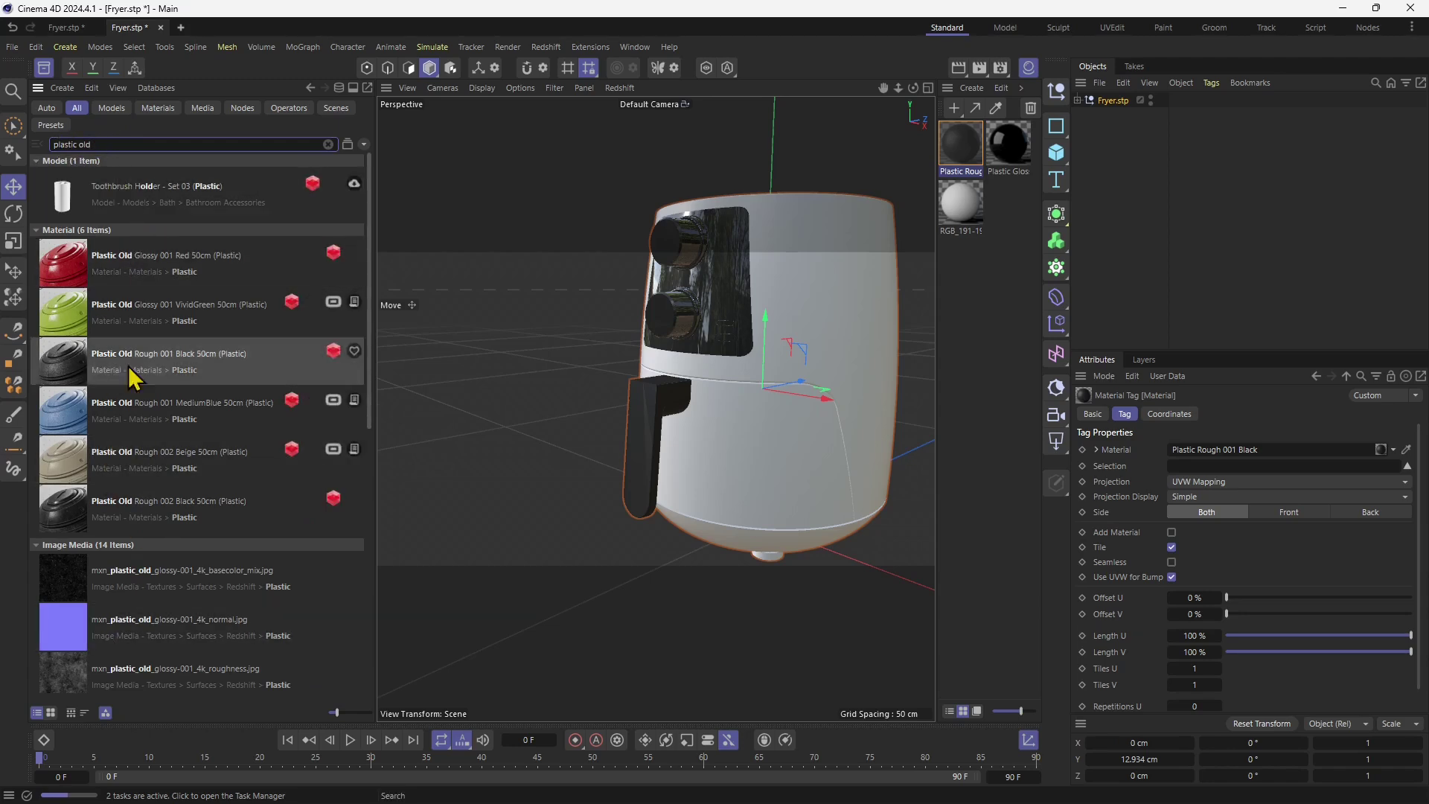
scroll(157, 439, "down", 3)
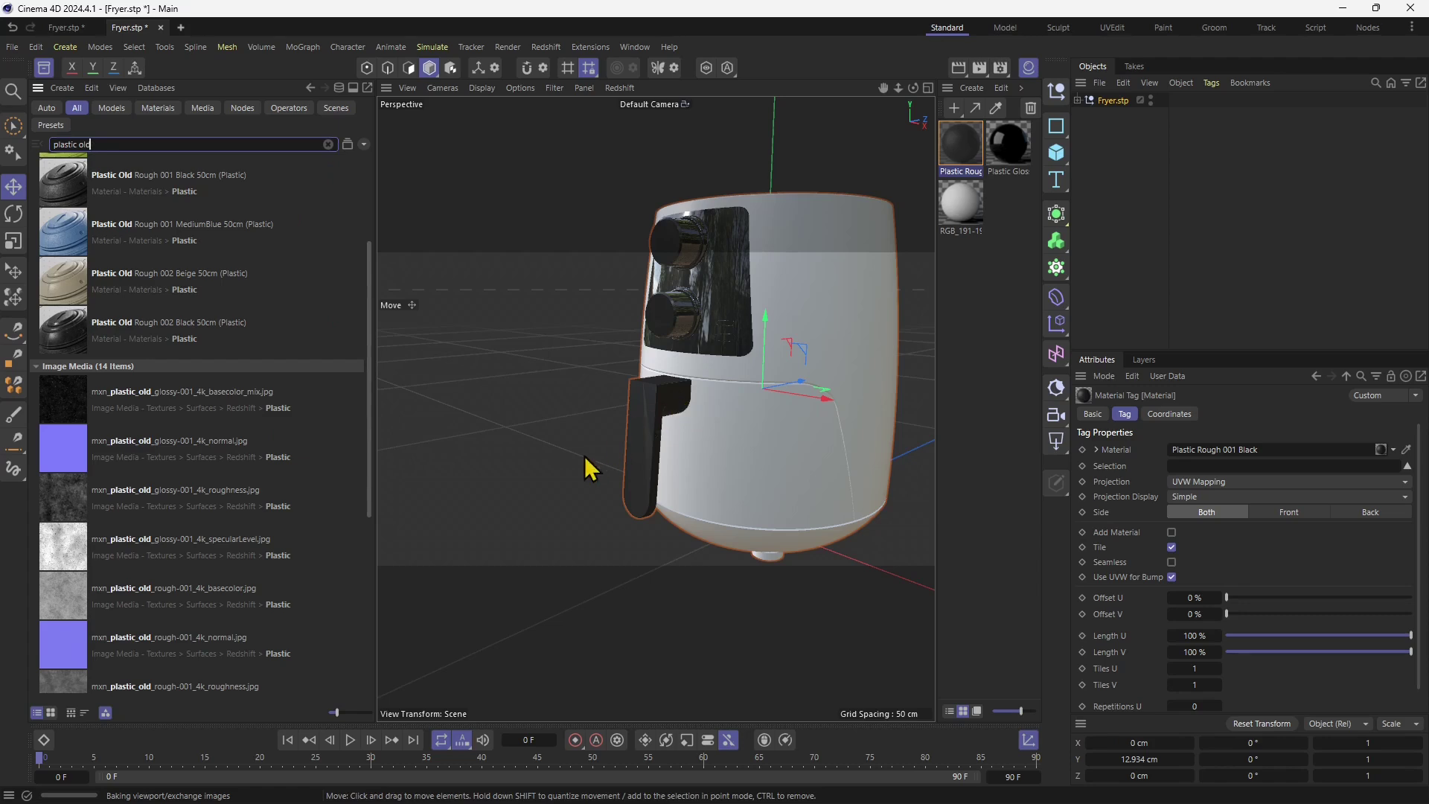
scroll(182, 280, "up", 2)
left_click(166, 414)
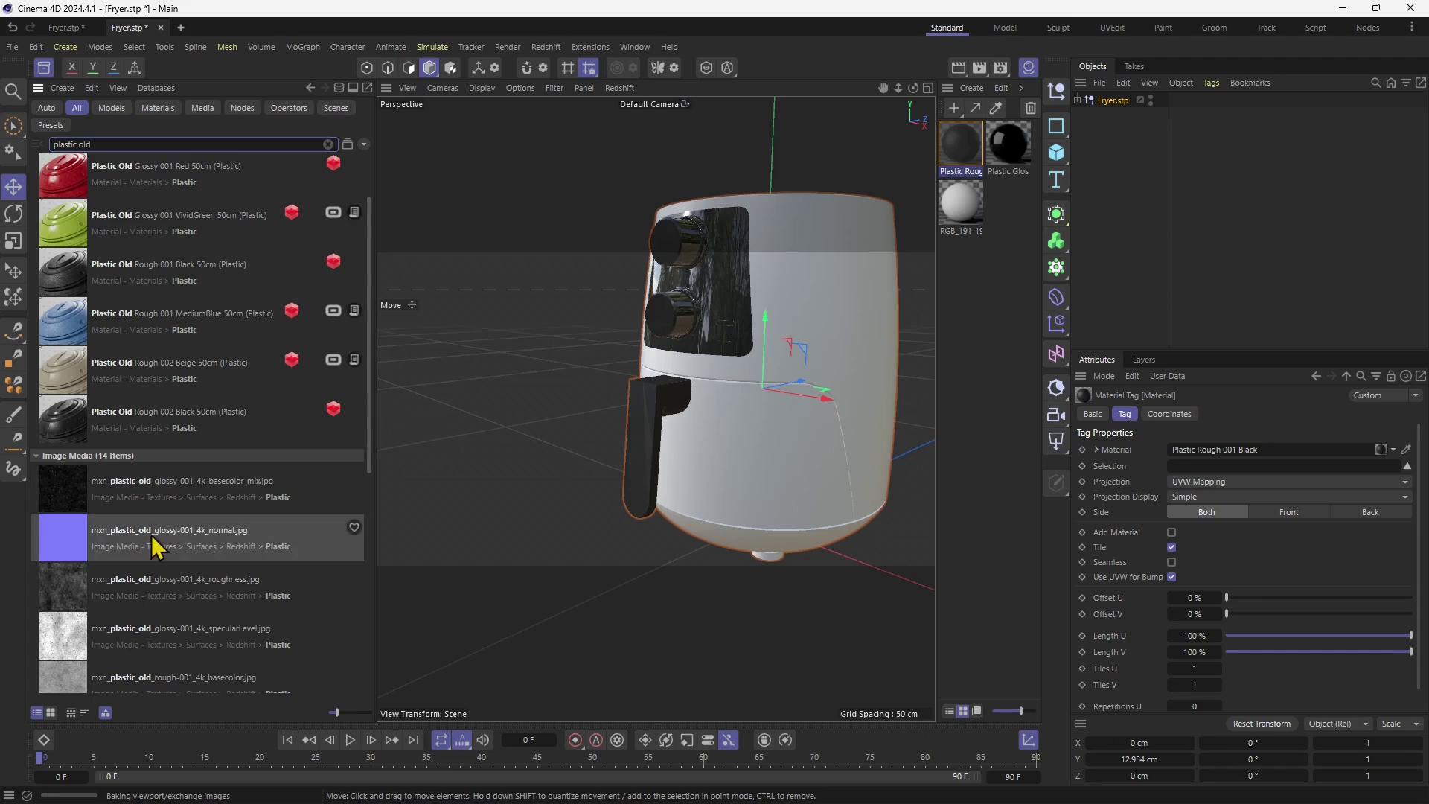
scroll(111, 439, "down", 2)
left_click_drag(938, 256, 866, 224)
Step: Delete the Plastic Glossy 001 Black tag from the handle object Sólido7 in Fryer.stp
left_click(1076, 99)
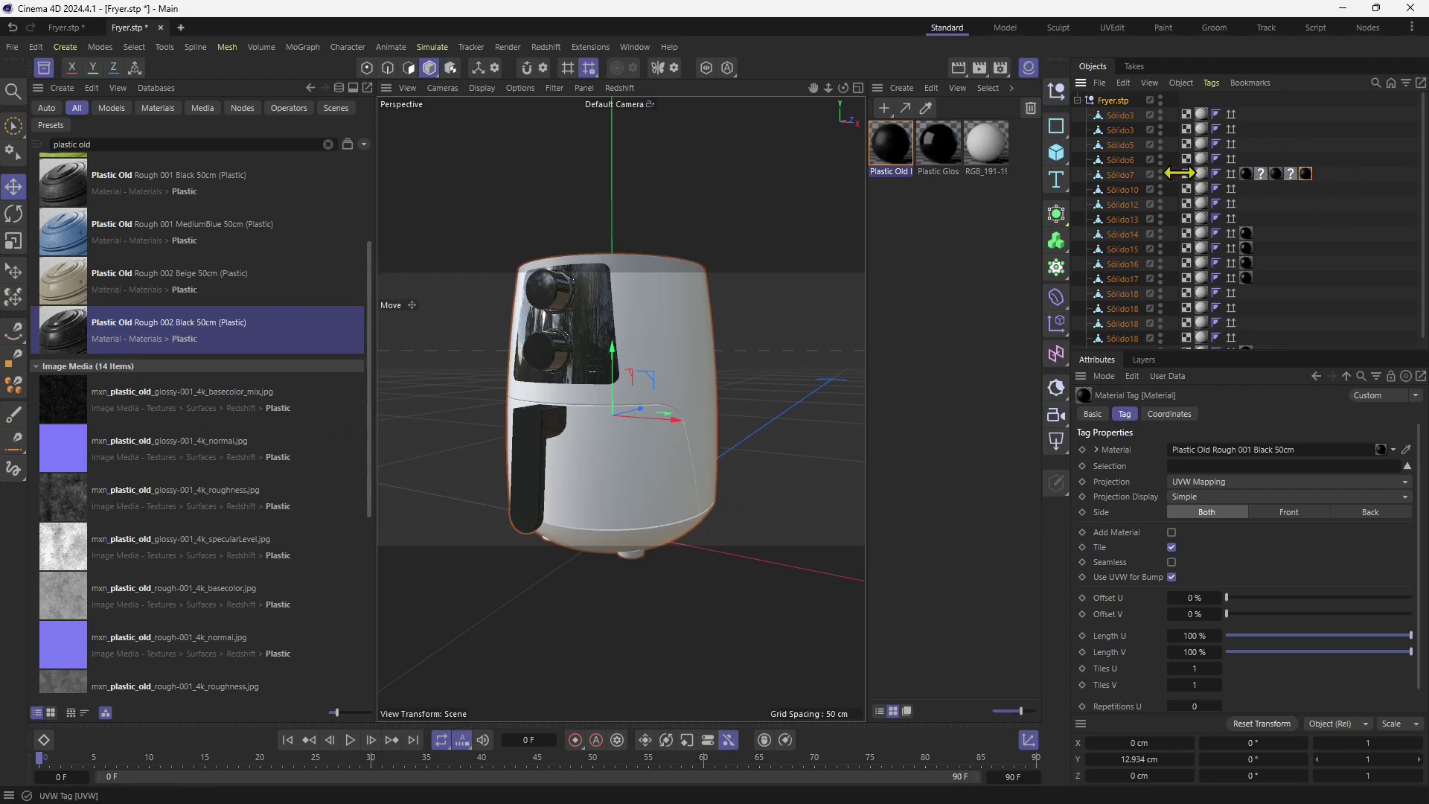
left_click(1122, 178)
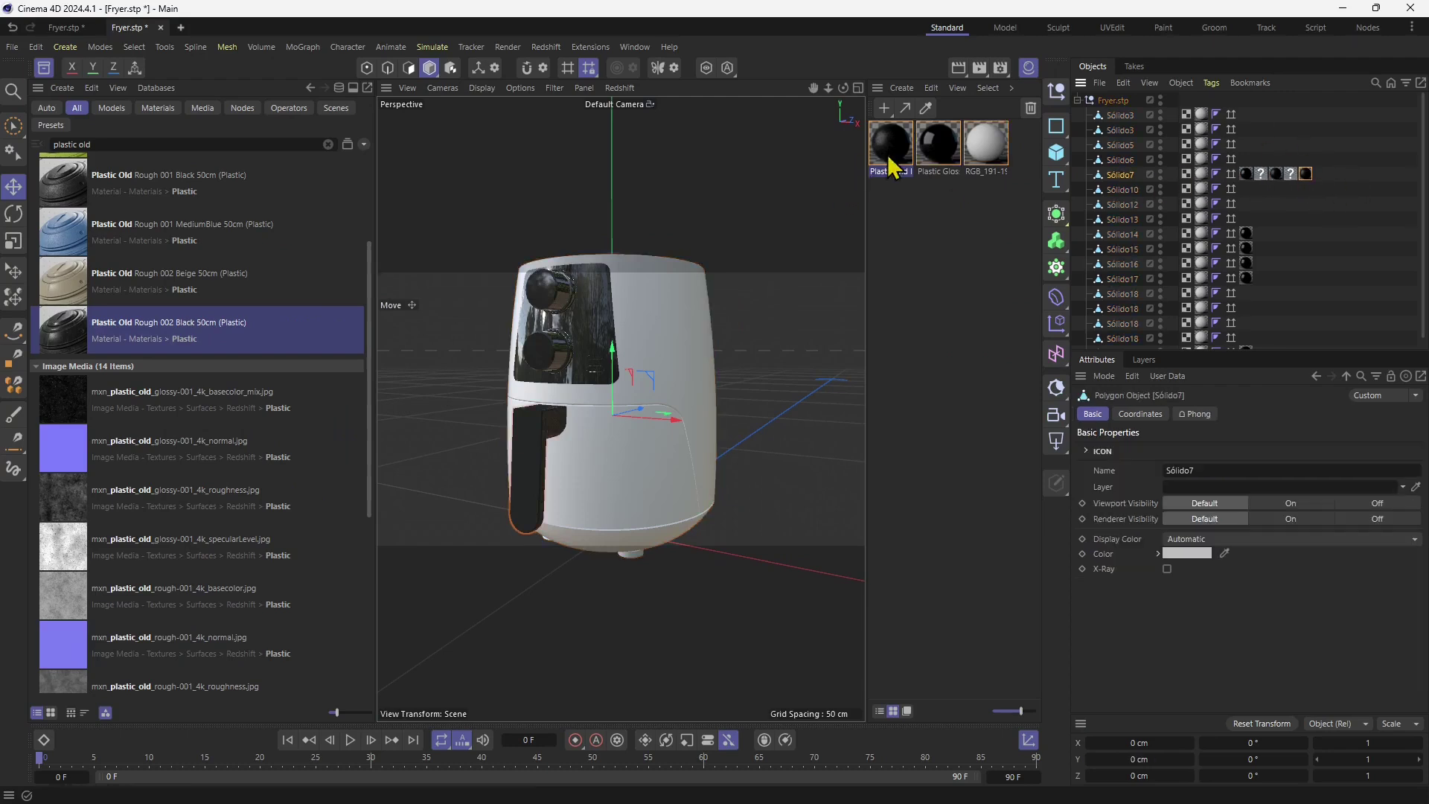
left_click(1262, 177)
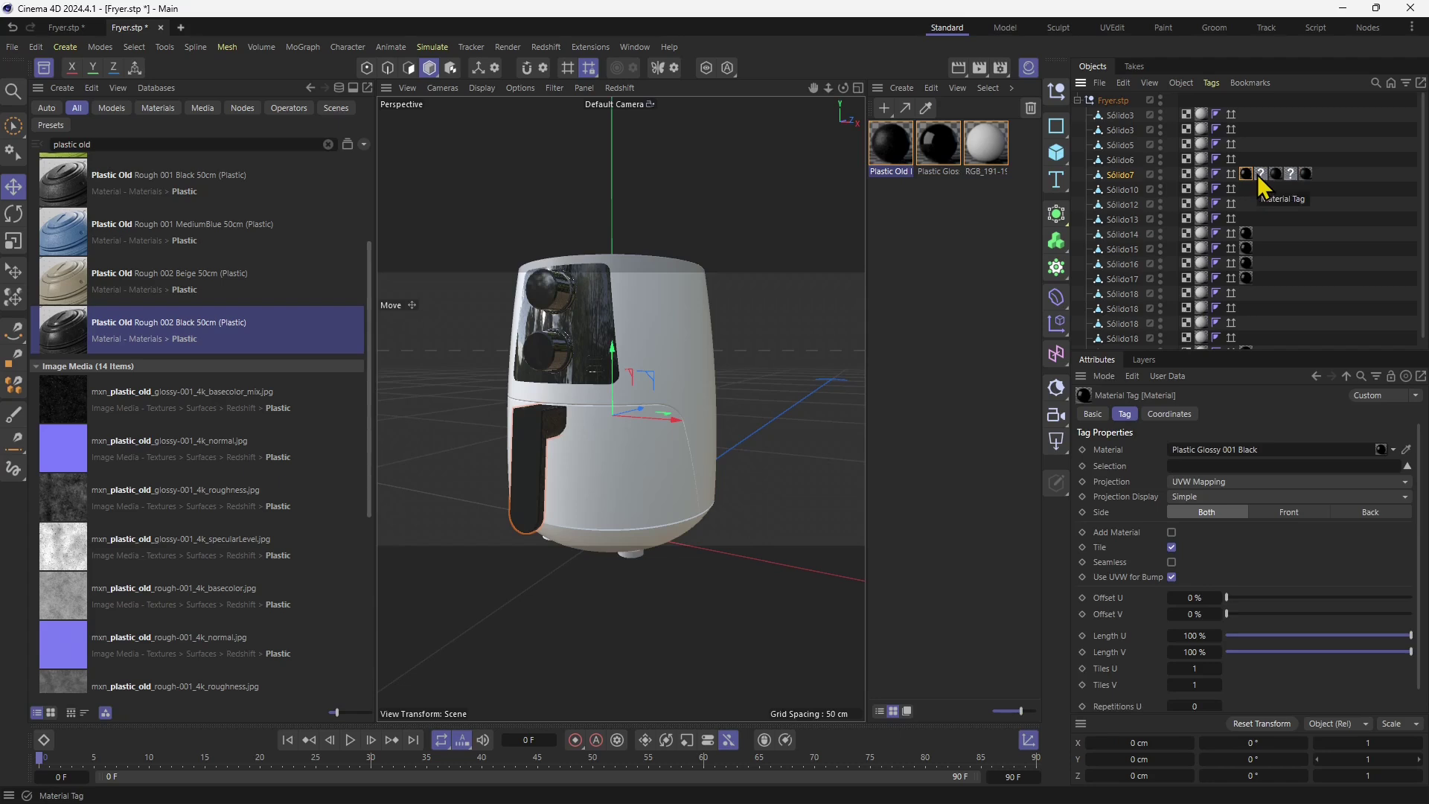
key("Delete")
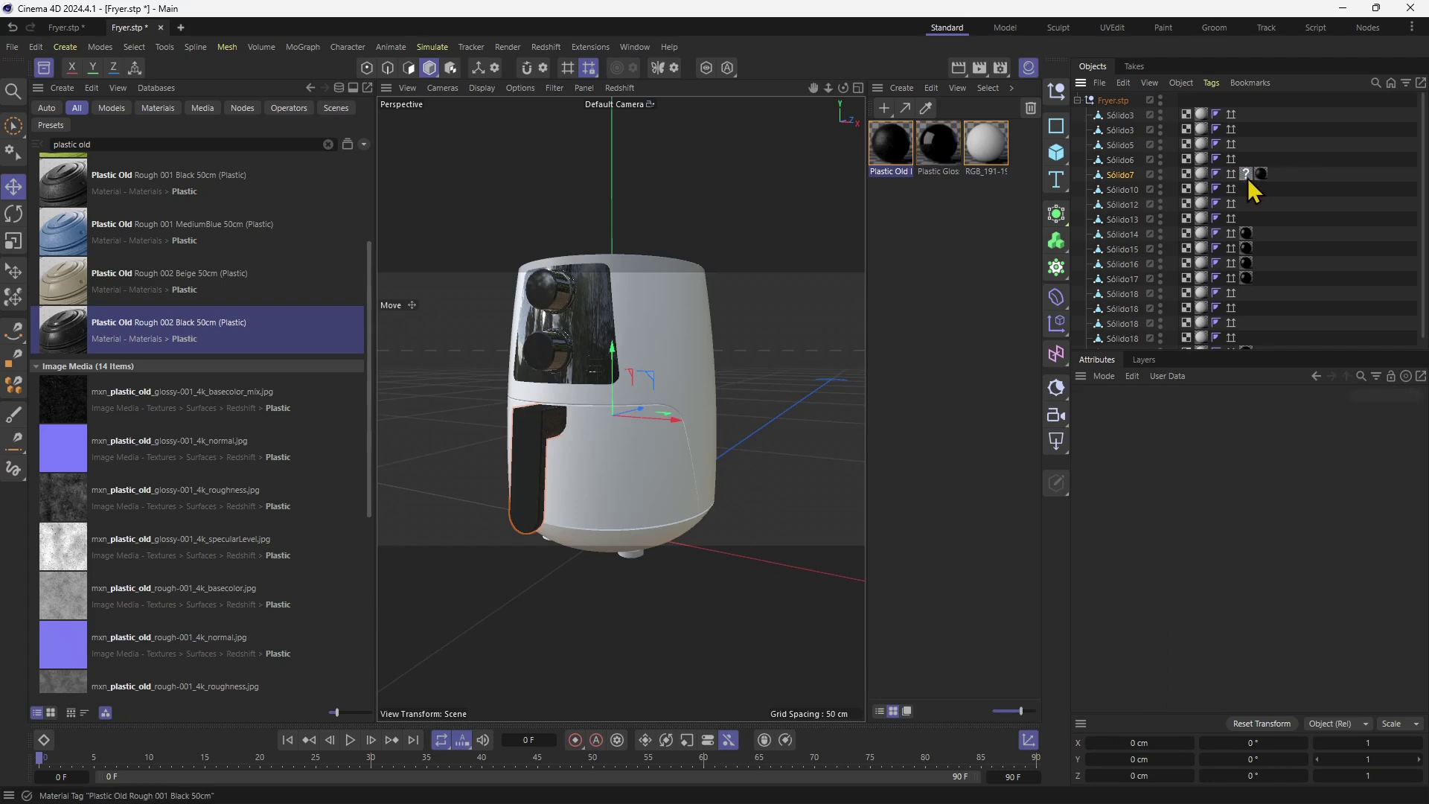
left_click(1246, 173)
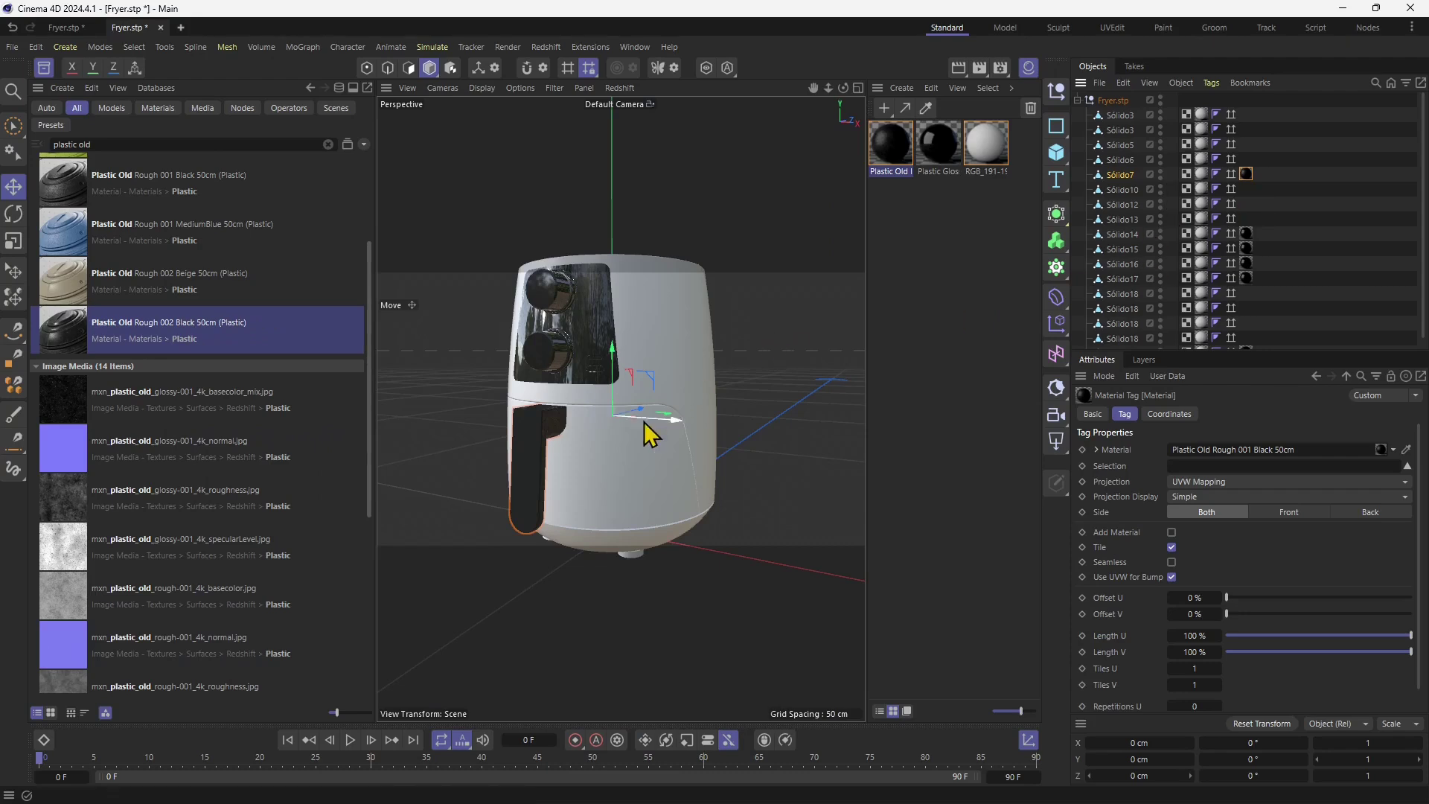
Step: Orbit around the fryer and select two of its body parts
left_click_drag(634, 439, 630, 525, "alt")
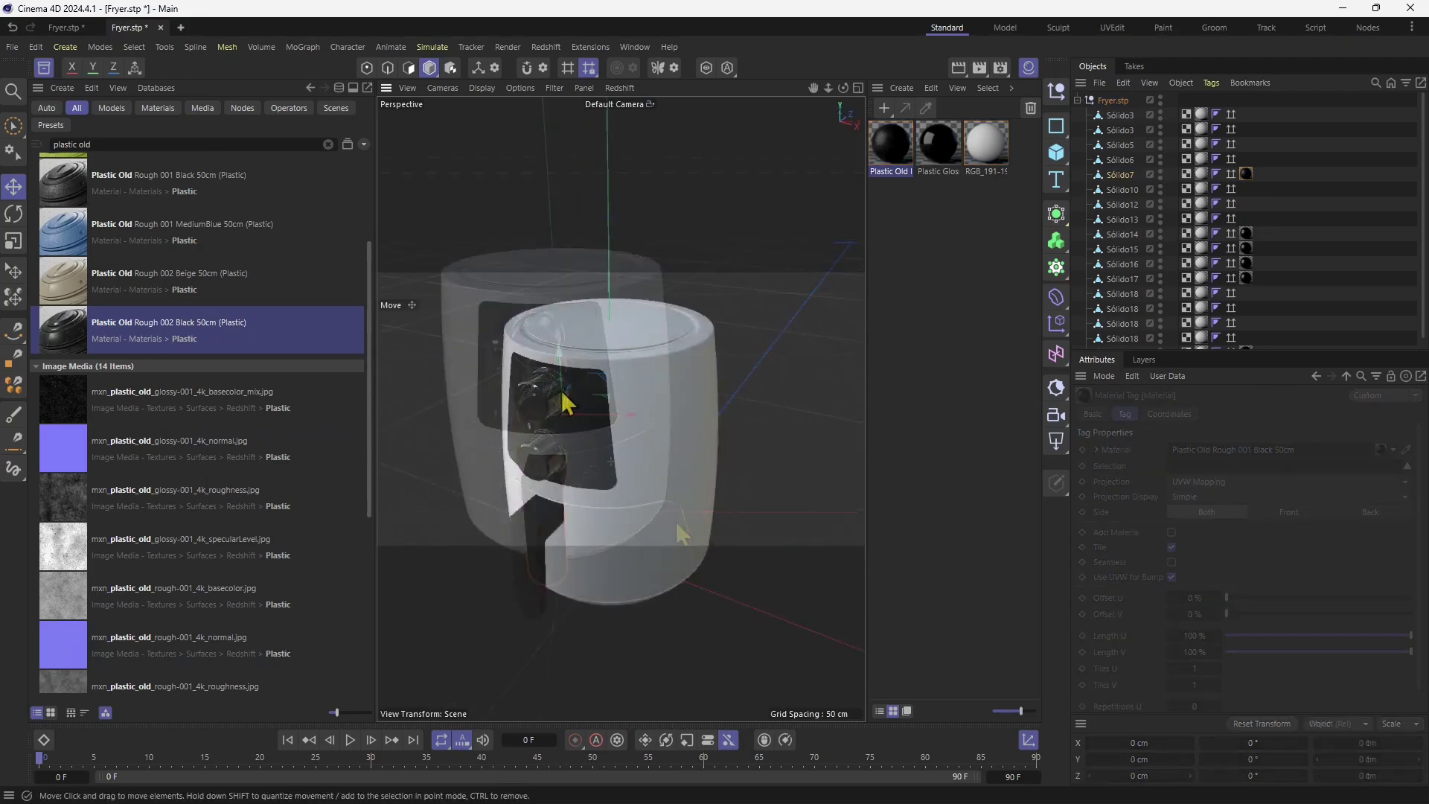
left_click_drag(567, 404, 583, 328, "alt")
left_click(624, 382)
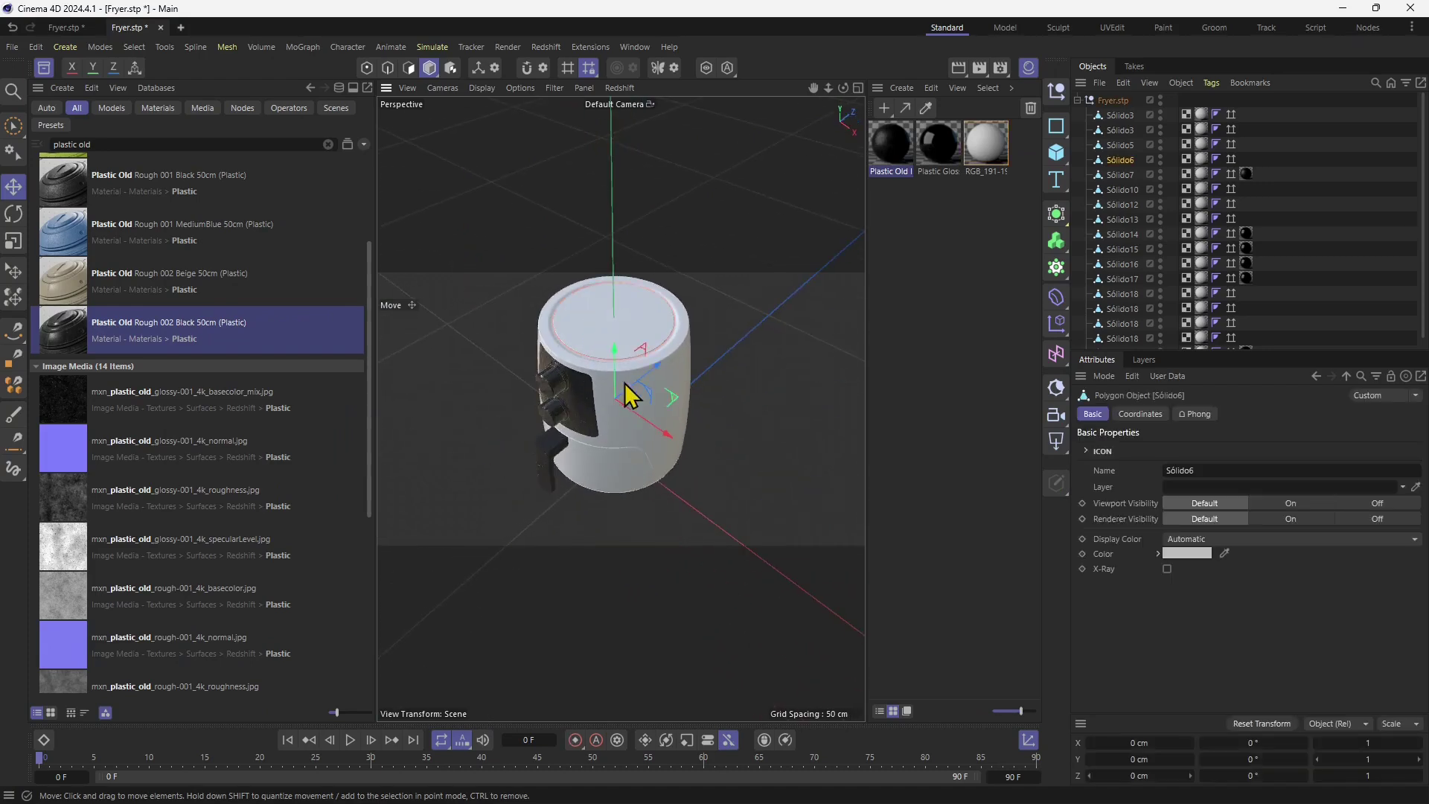
left_click(674, 389, "shift")
Step: Add three of the fryer's feet to the selection, orbiting to view the base
left_click_drag(595, 538, 615, 428, "alt")
left_click(583, 505, "shift")
left_click(632, 500, "shift")
left_click(649, 499, "shift")
left_click_drag(696, 477, 657, 342, "alt")
scroll(665, 456, "up", 5)
left_click_drag(682, 478, 677, 376, "alt")
scroll(655, 416, "up", 3)
scroll(627, 462, "down", 5)
left_click_drag(643, 424, 655, 402, "alt")
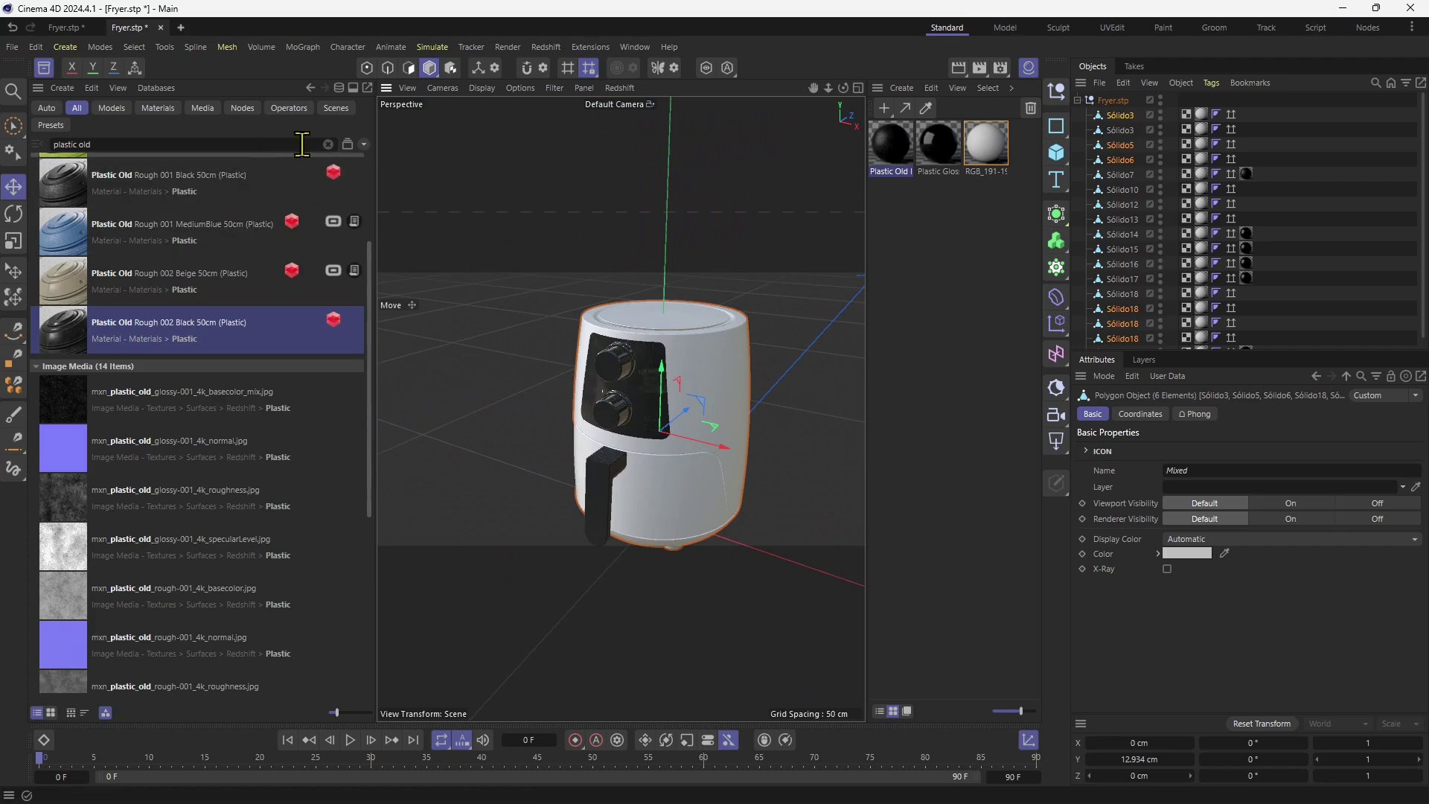
Step: Apply Plastic Glossy 001 White to the selected body parts and the body part Sólido13
left_click(347, 144)
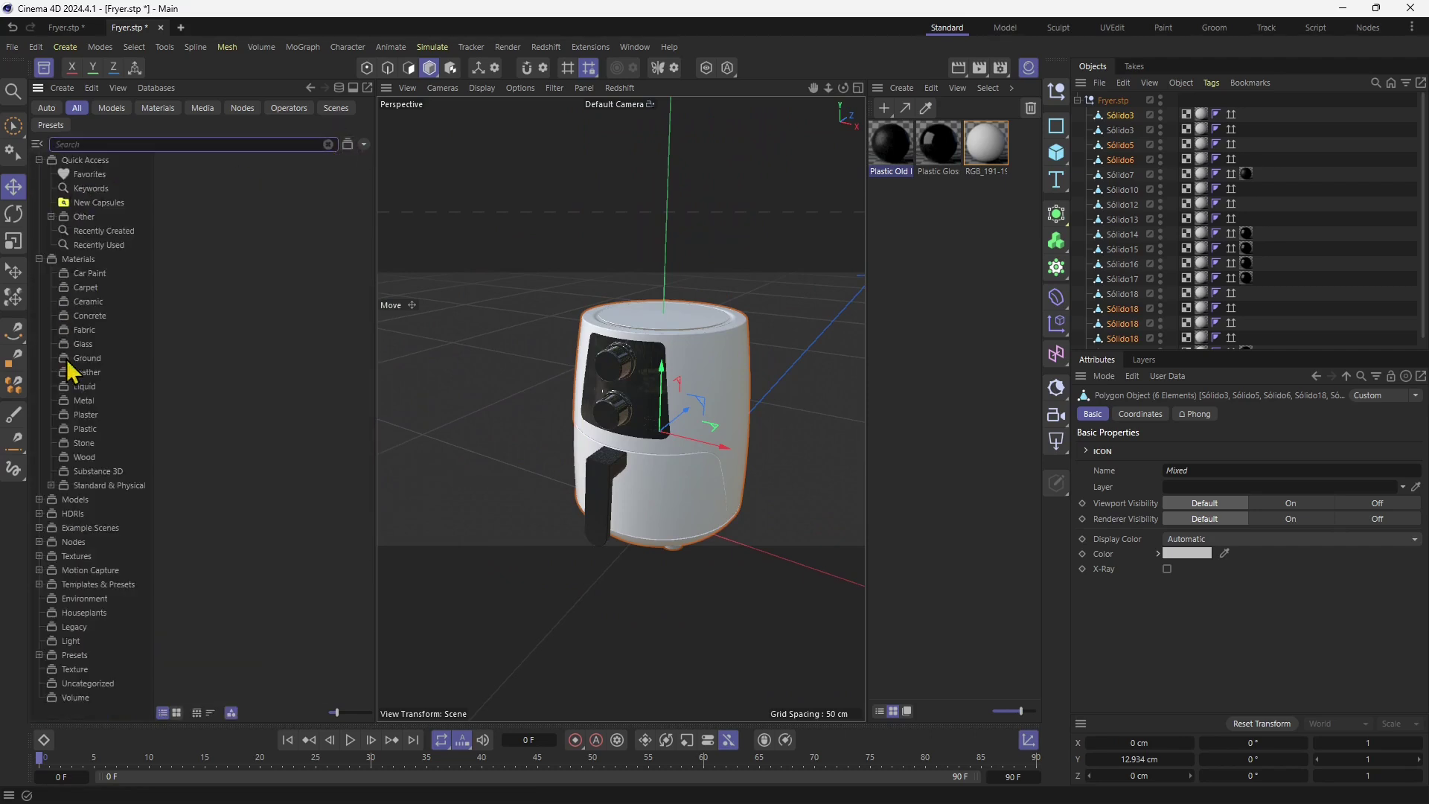
left_click(86, 430)
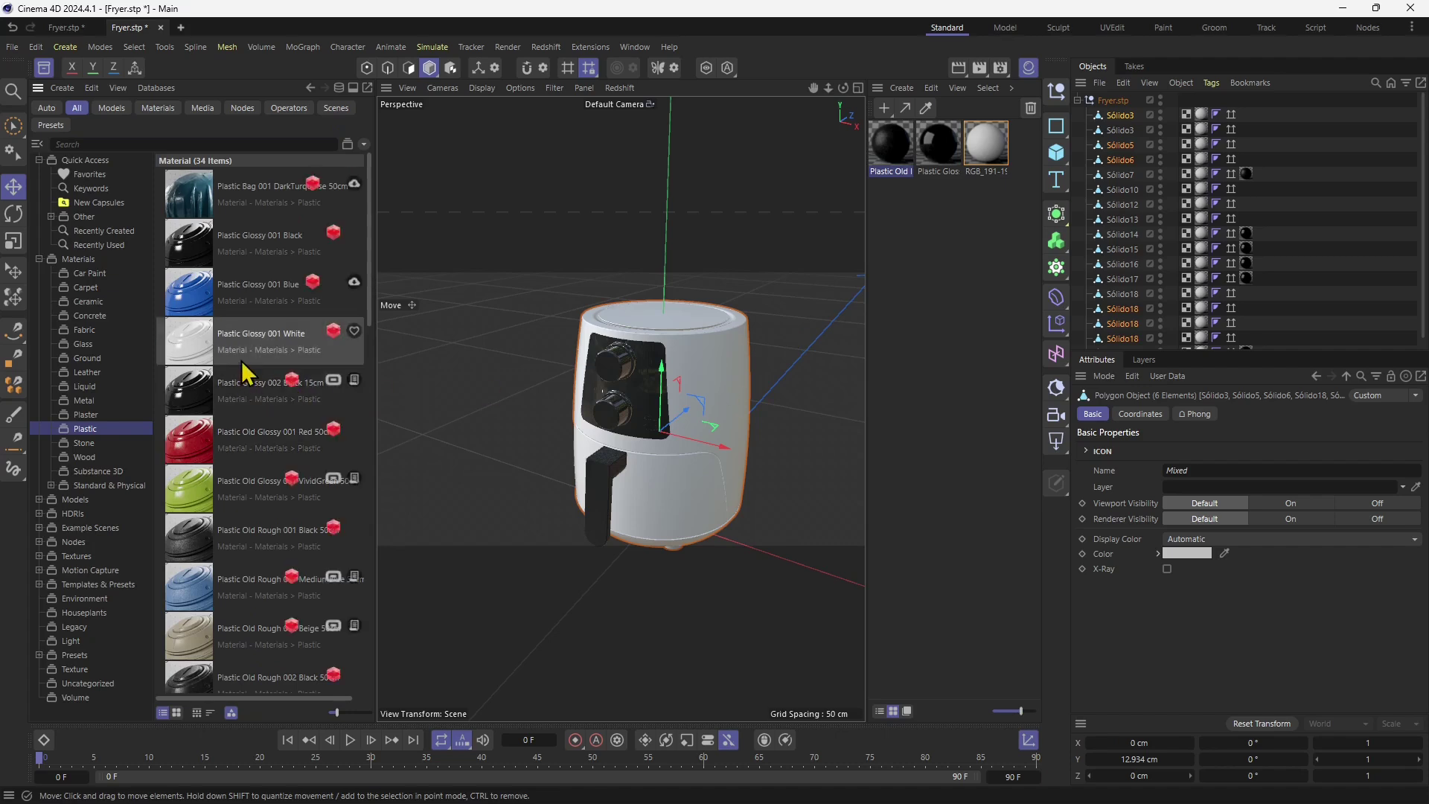
left_click_drag(241, 360, 534, 280)
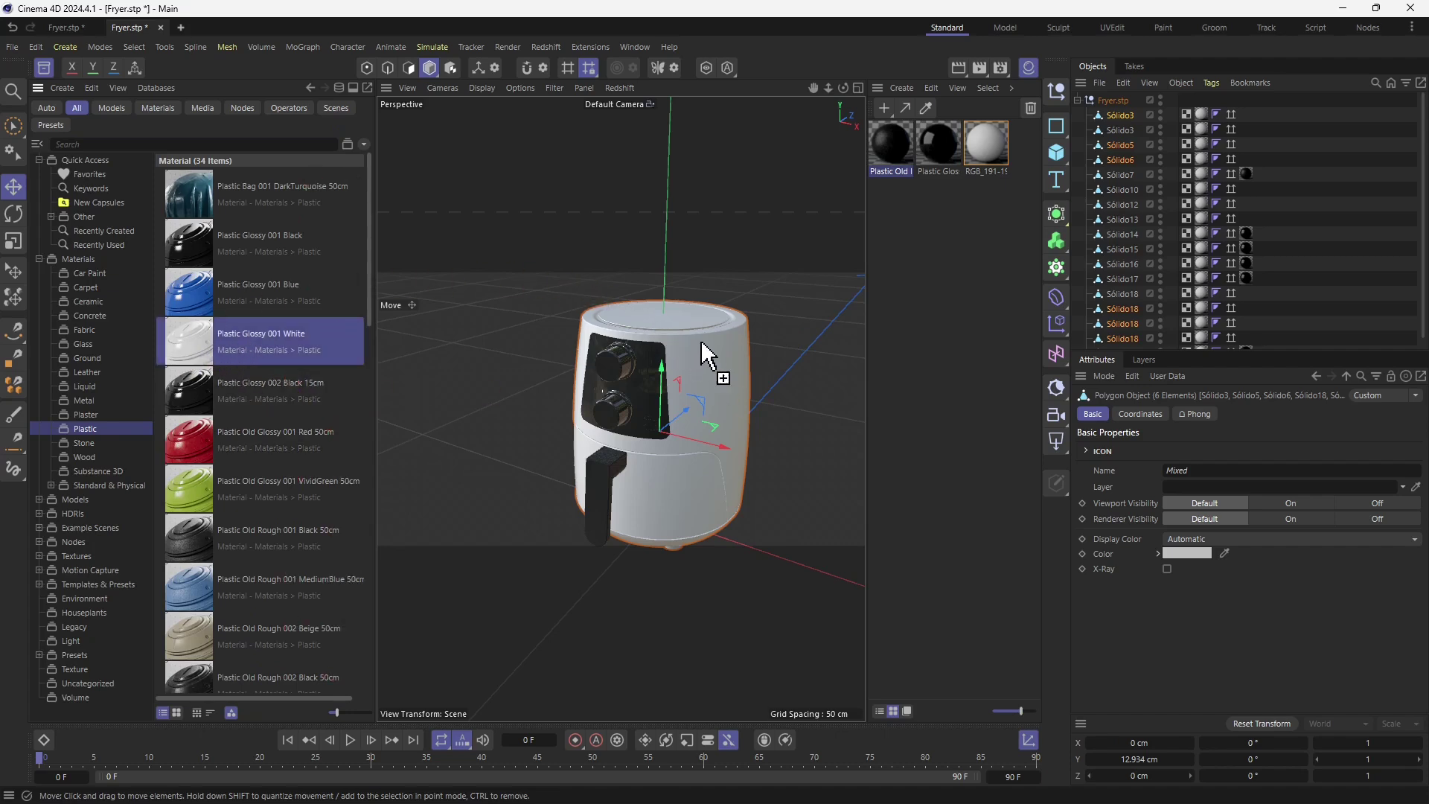
left_click_drag(700, 339, 703, 346)
scroll(680, 485, "up", 3)
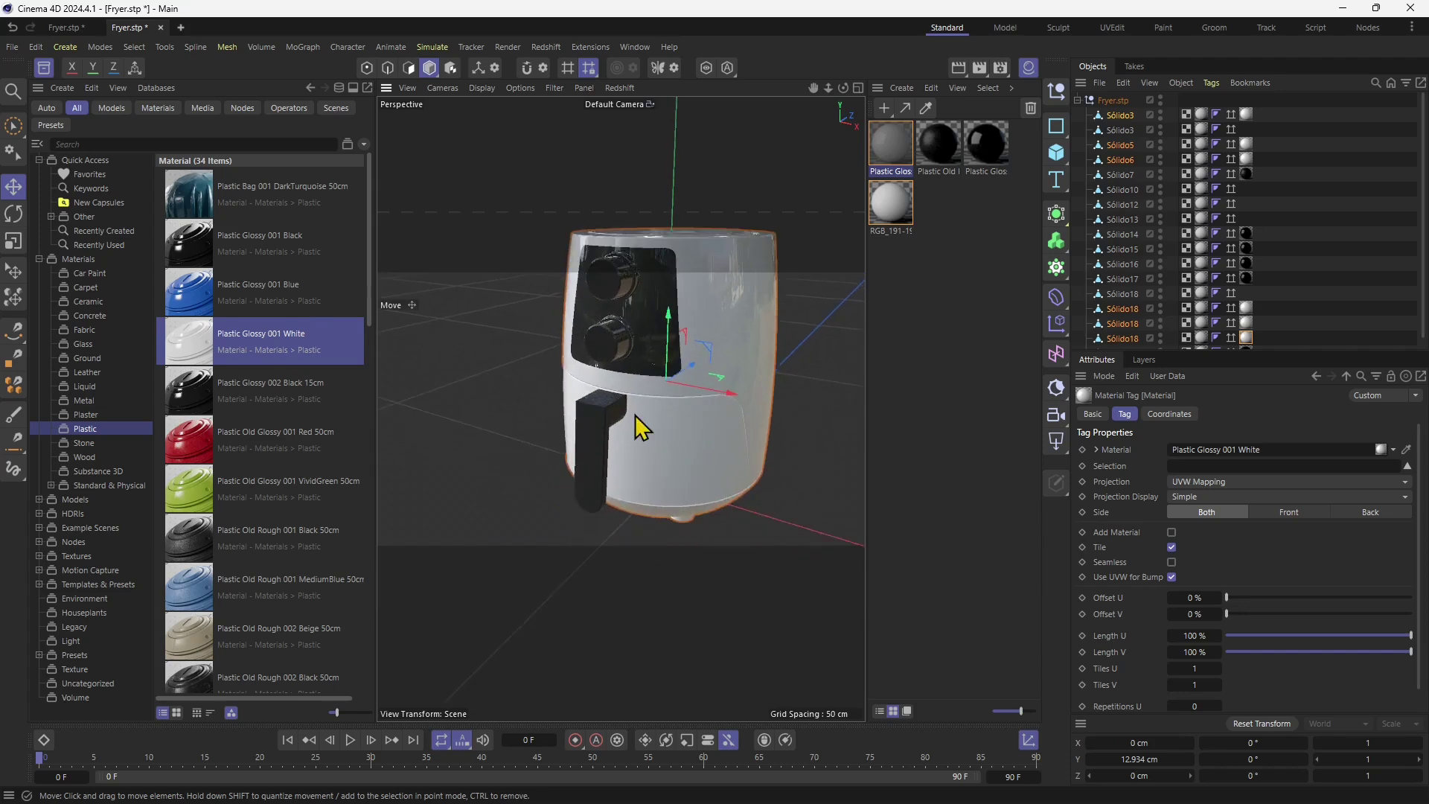
left_click_drag(640, 428, 638, 469, "alt")
left_click(683, 439)
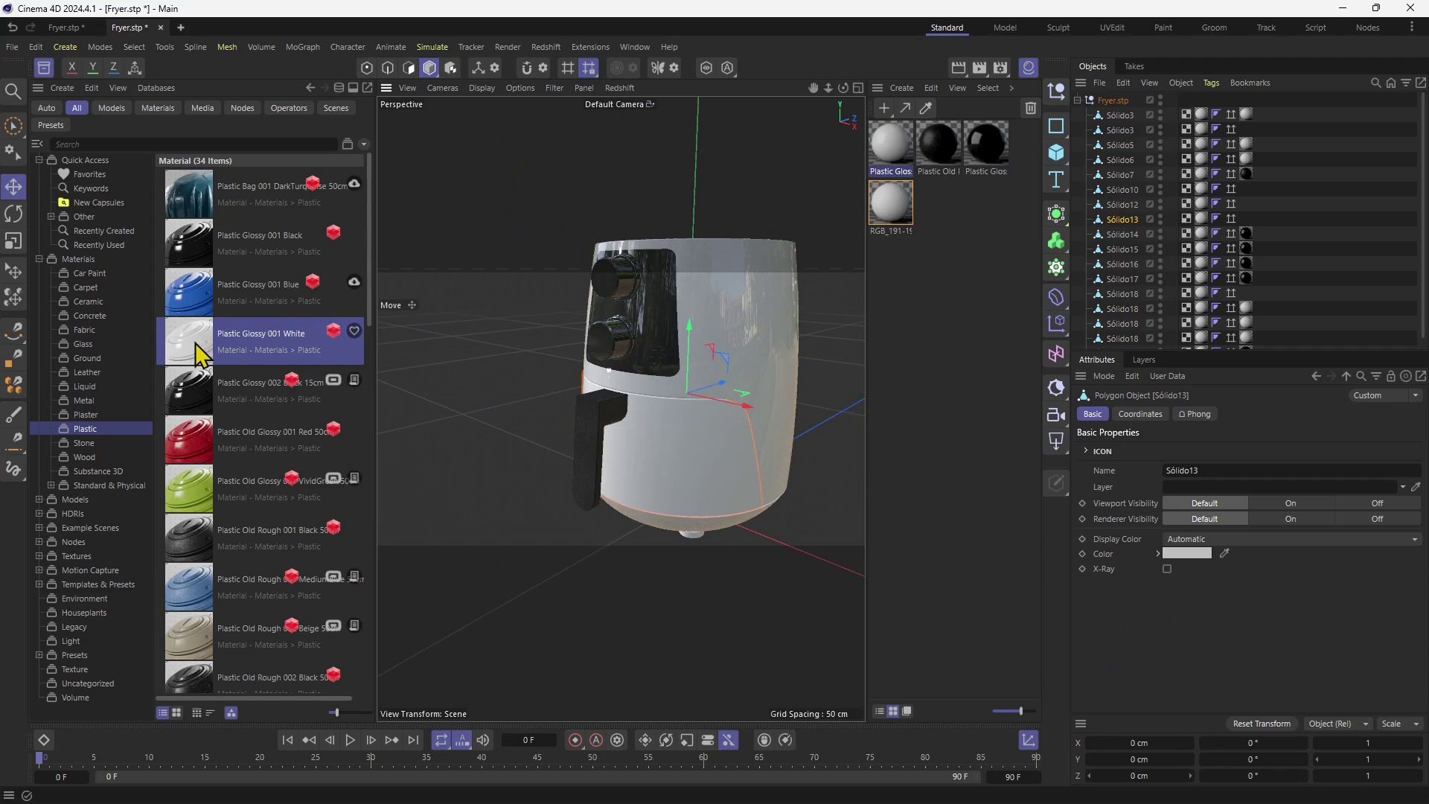
left_click_drag(890, 145, 651, 439)
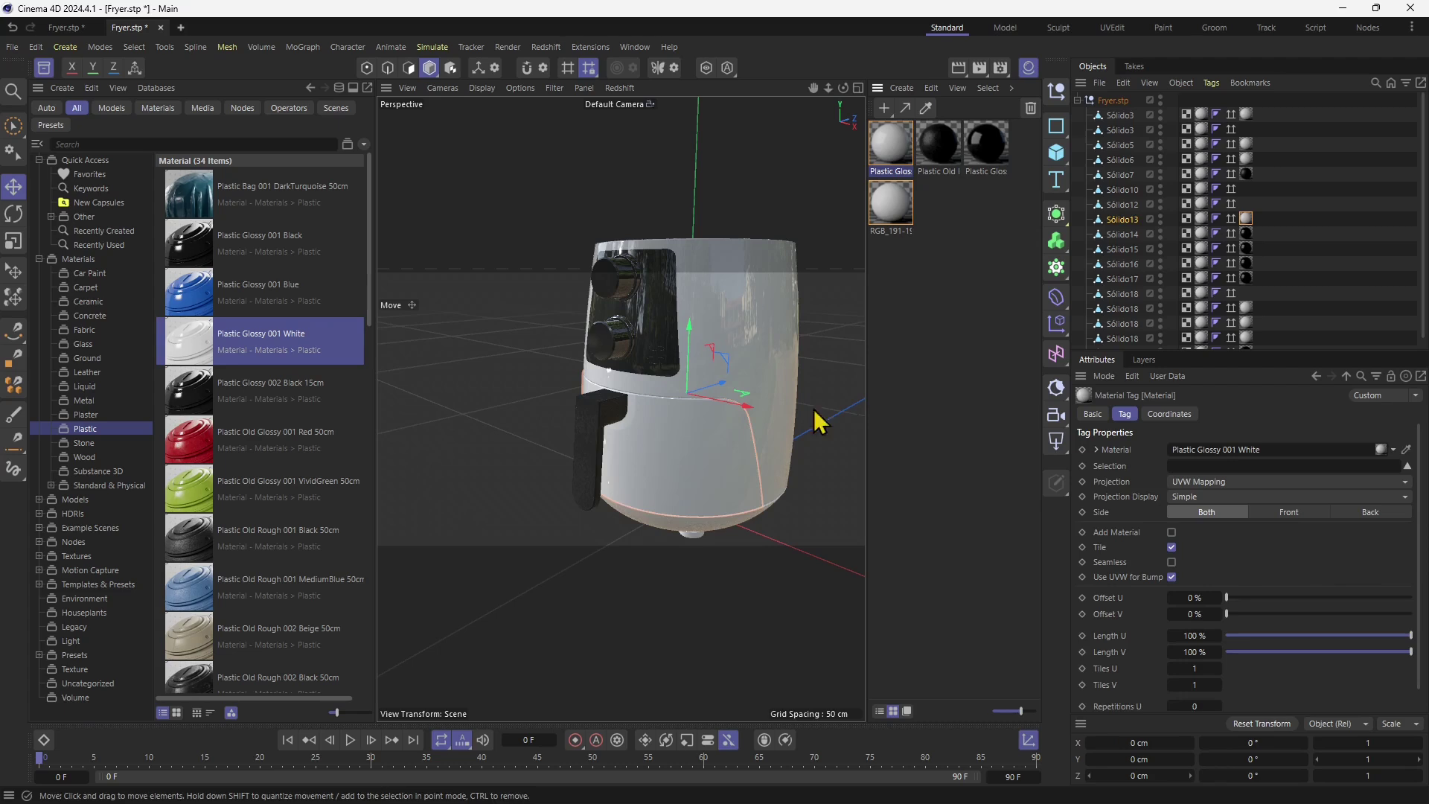
Step: Delete the unused RGB_191-191-191 material and orbit to review the fryer
left_click(896, 203)
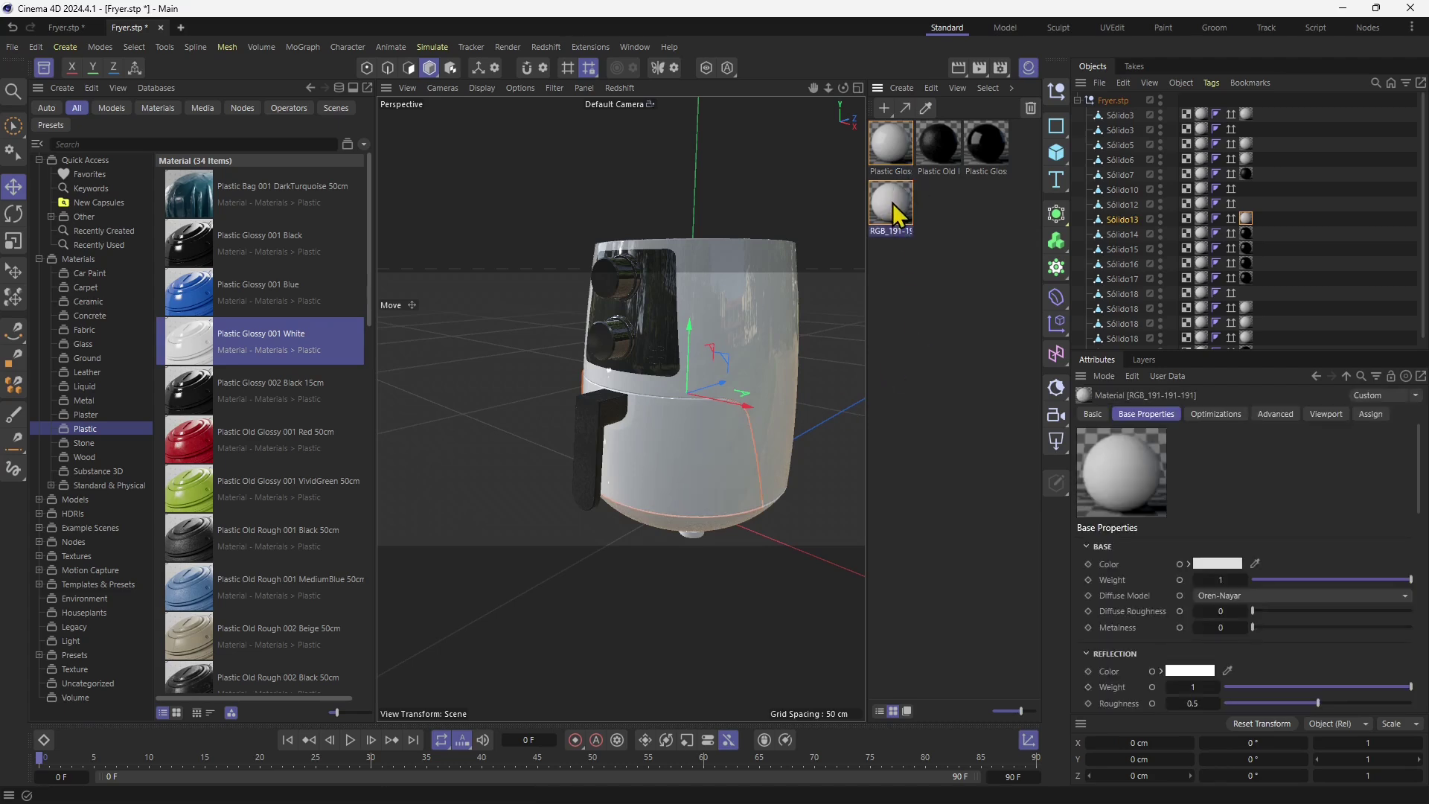
scroll(782, 287, "up", 5)
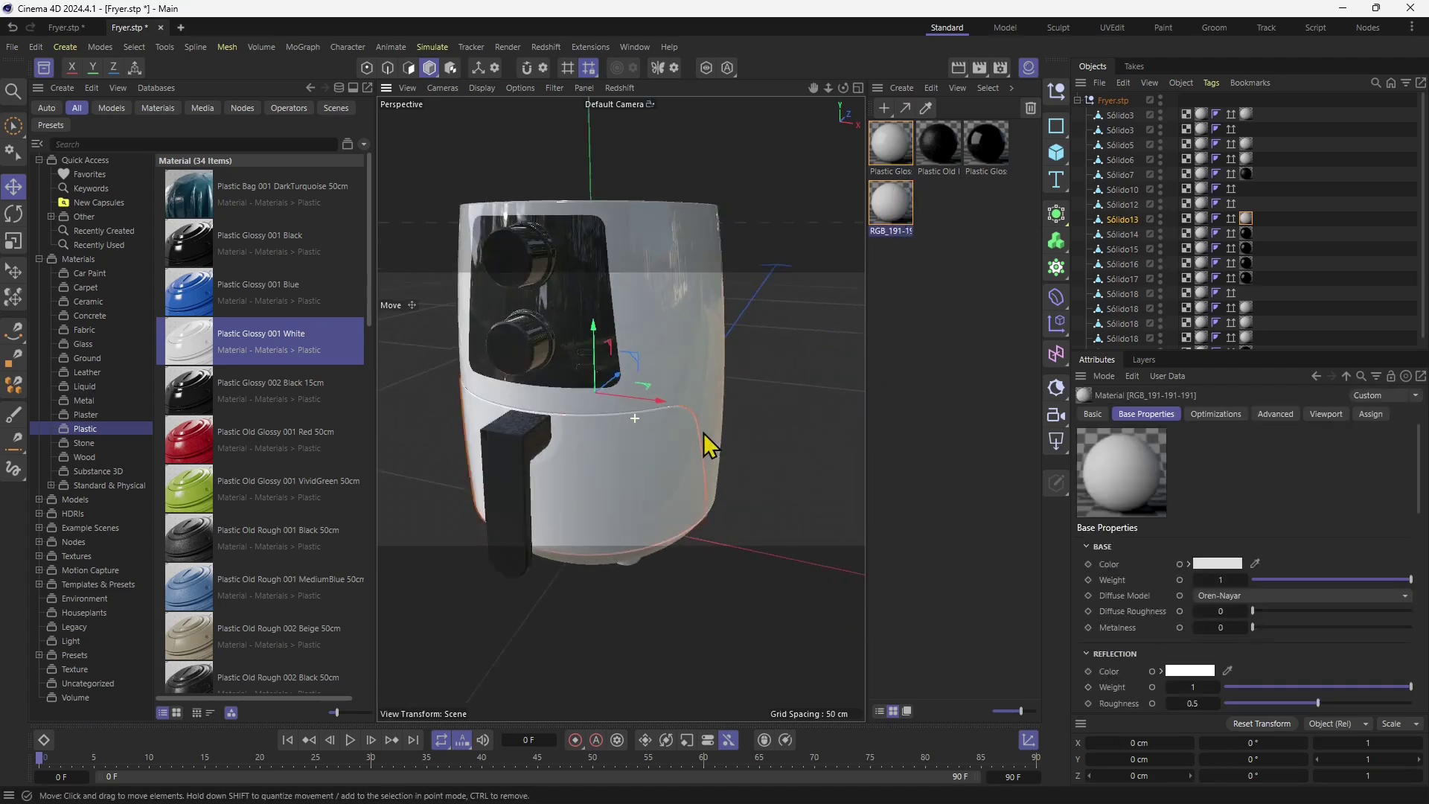
scroll(704, 433, "down", 5)
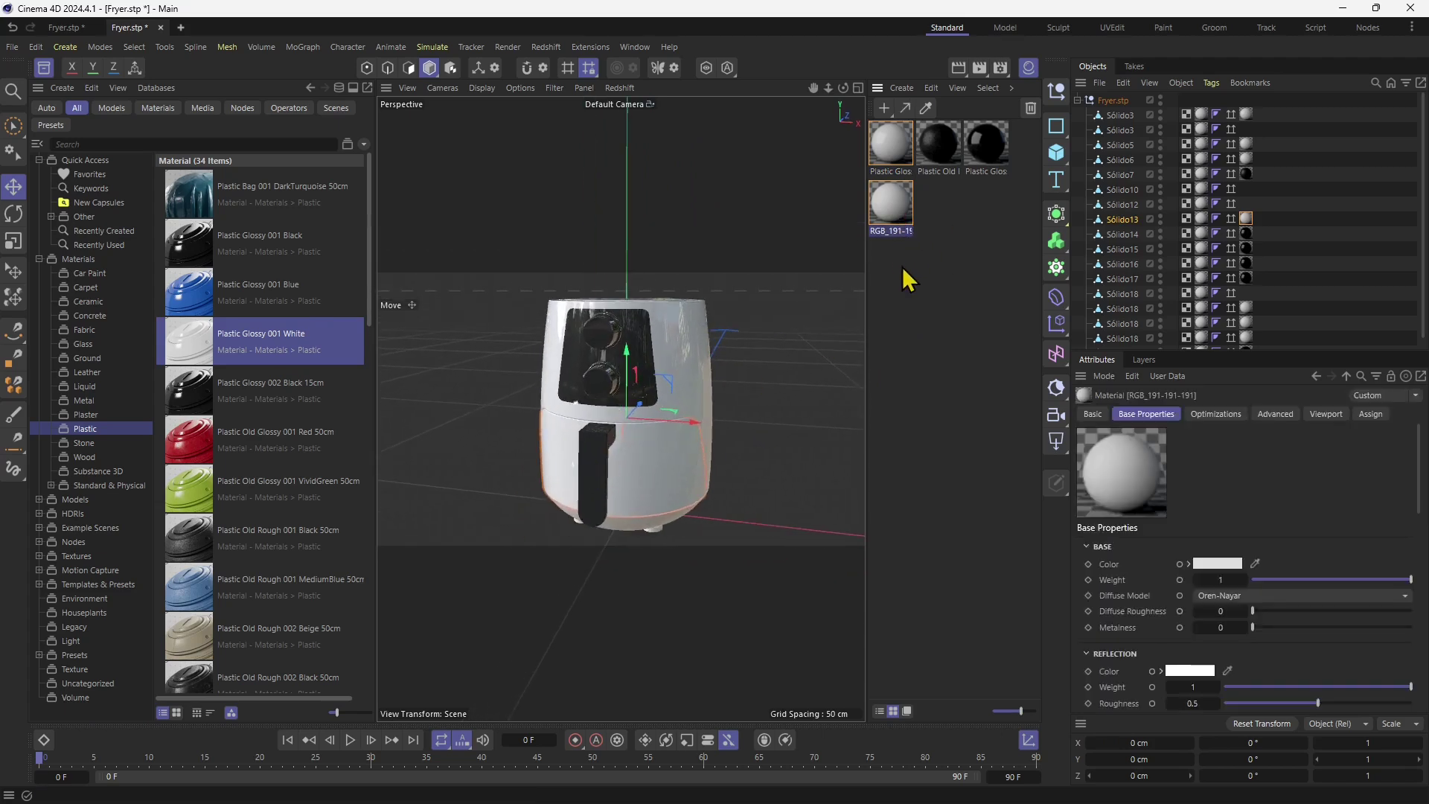
key("Delete")
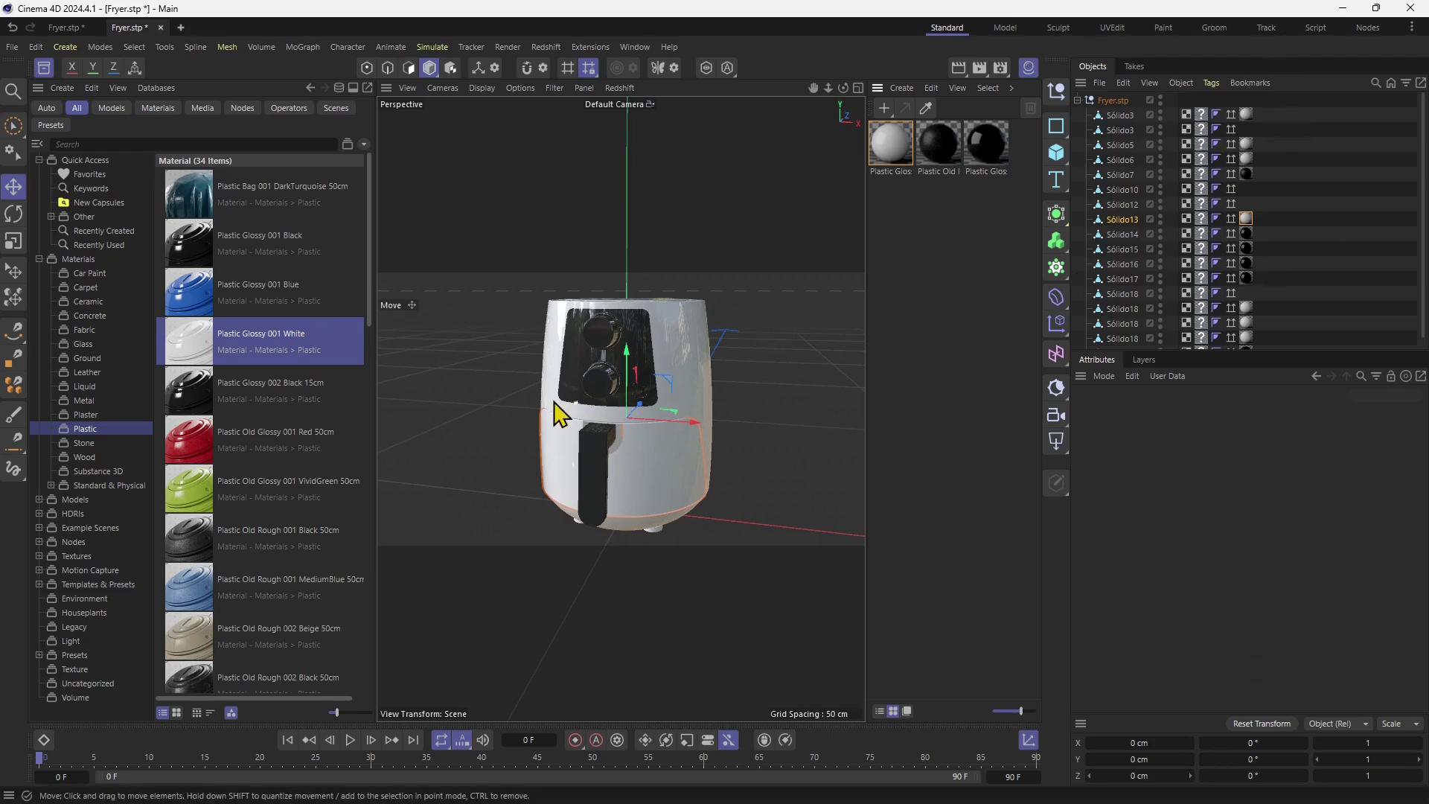
left_click_drag(568, 408, 660, 409, "alt")
left_click_drag(599, 462, 604, 457, "alt")
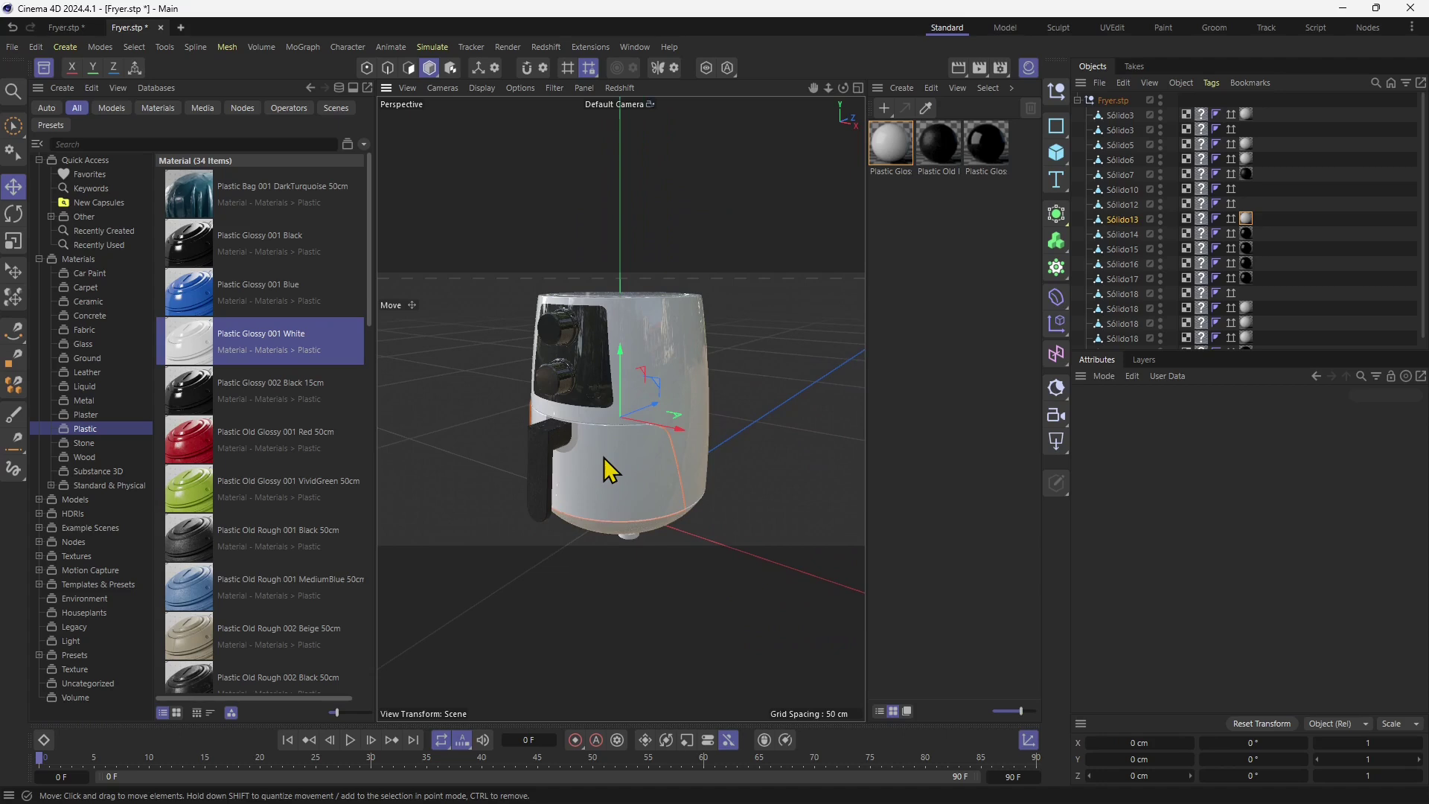
Step: Open the glTF export settings and set the format to GLB (Binary)
left_click(12, 47)
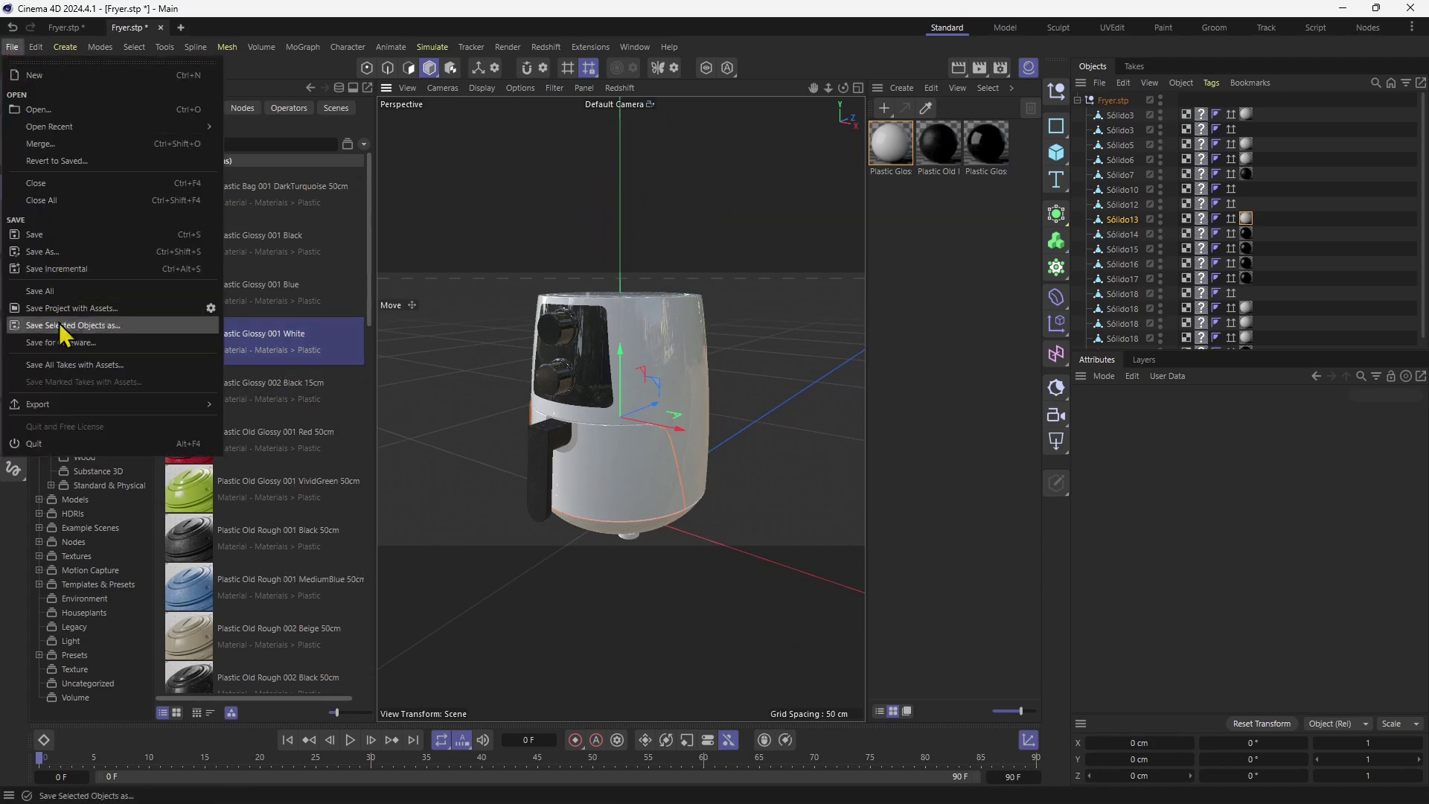
mouse_move(69, 401)
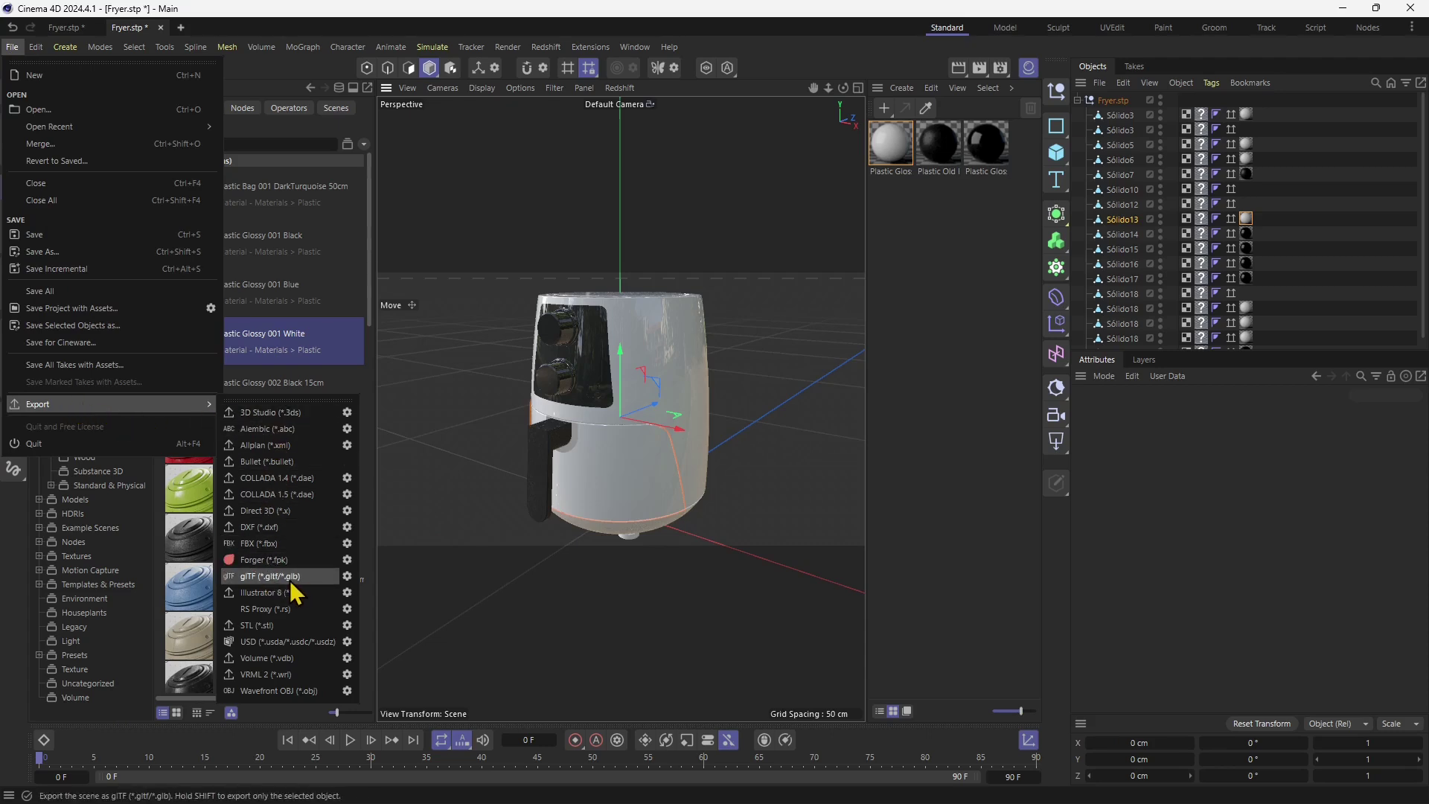
left_click(346, 576)
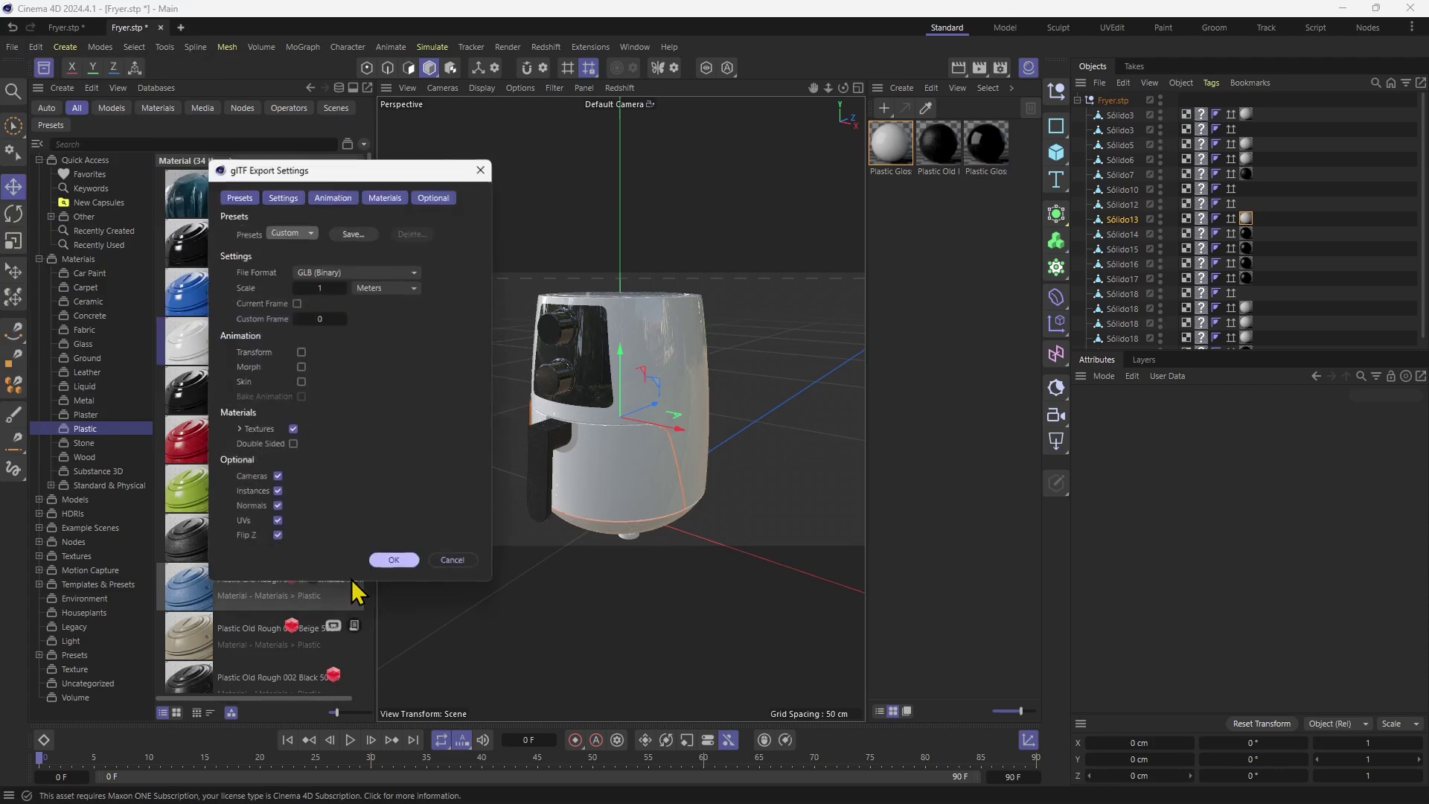
left_click(329, 272)
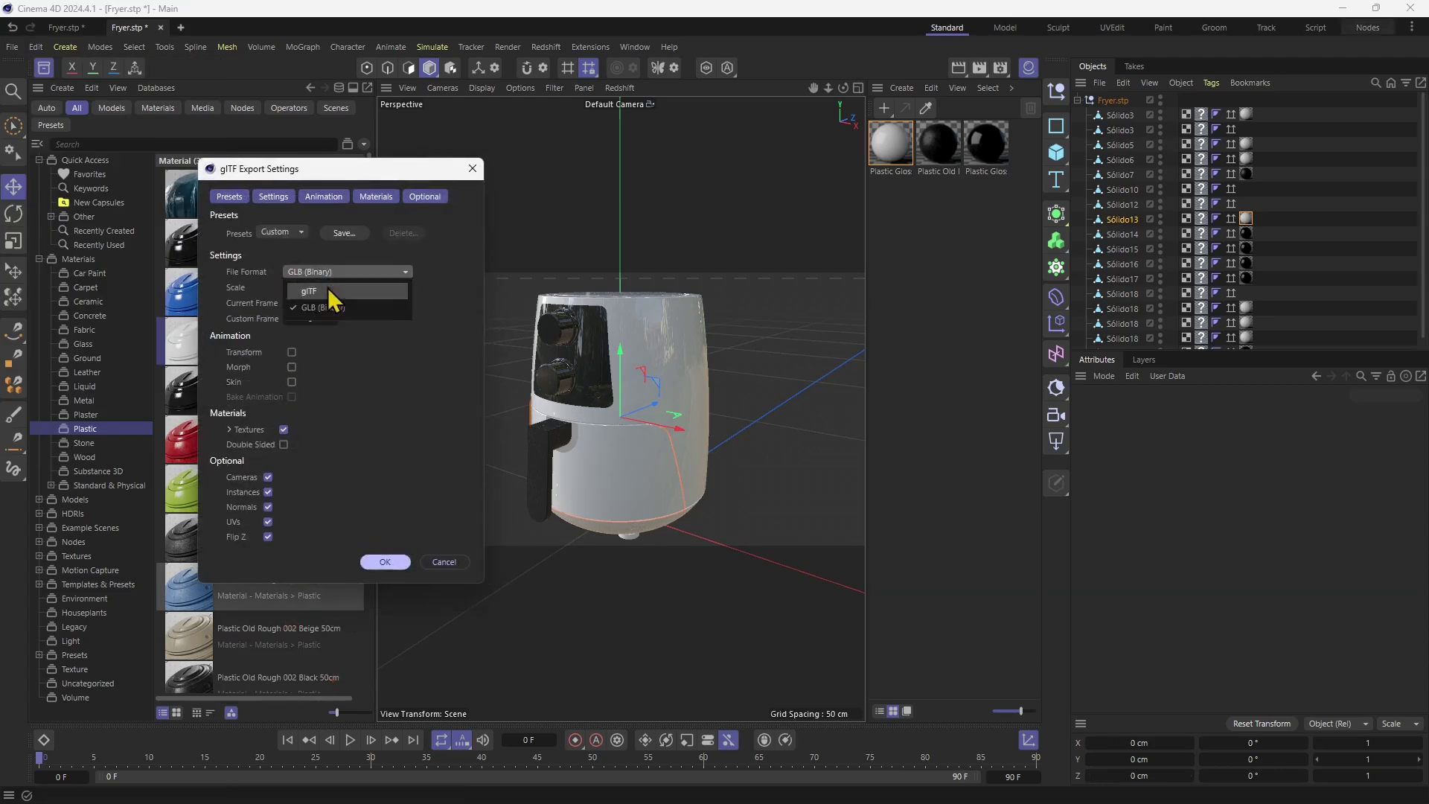
left_click(320, 291)
left_click(328, 271)
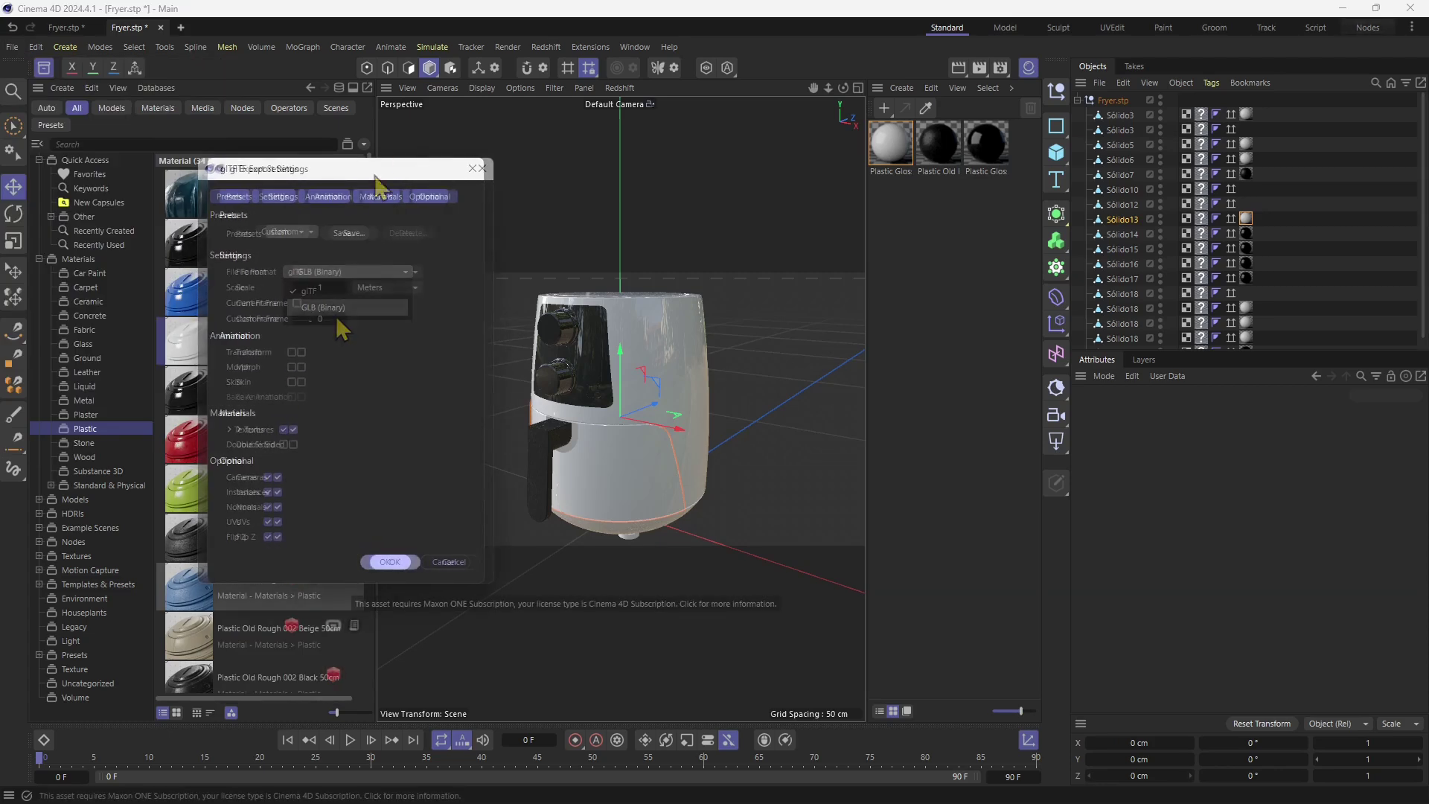
left_click(331, 307)
left_click_drag(351, 171, 592, 171)
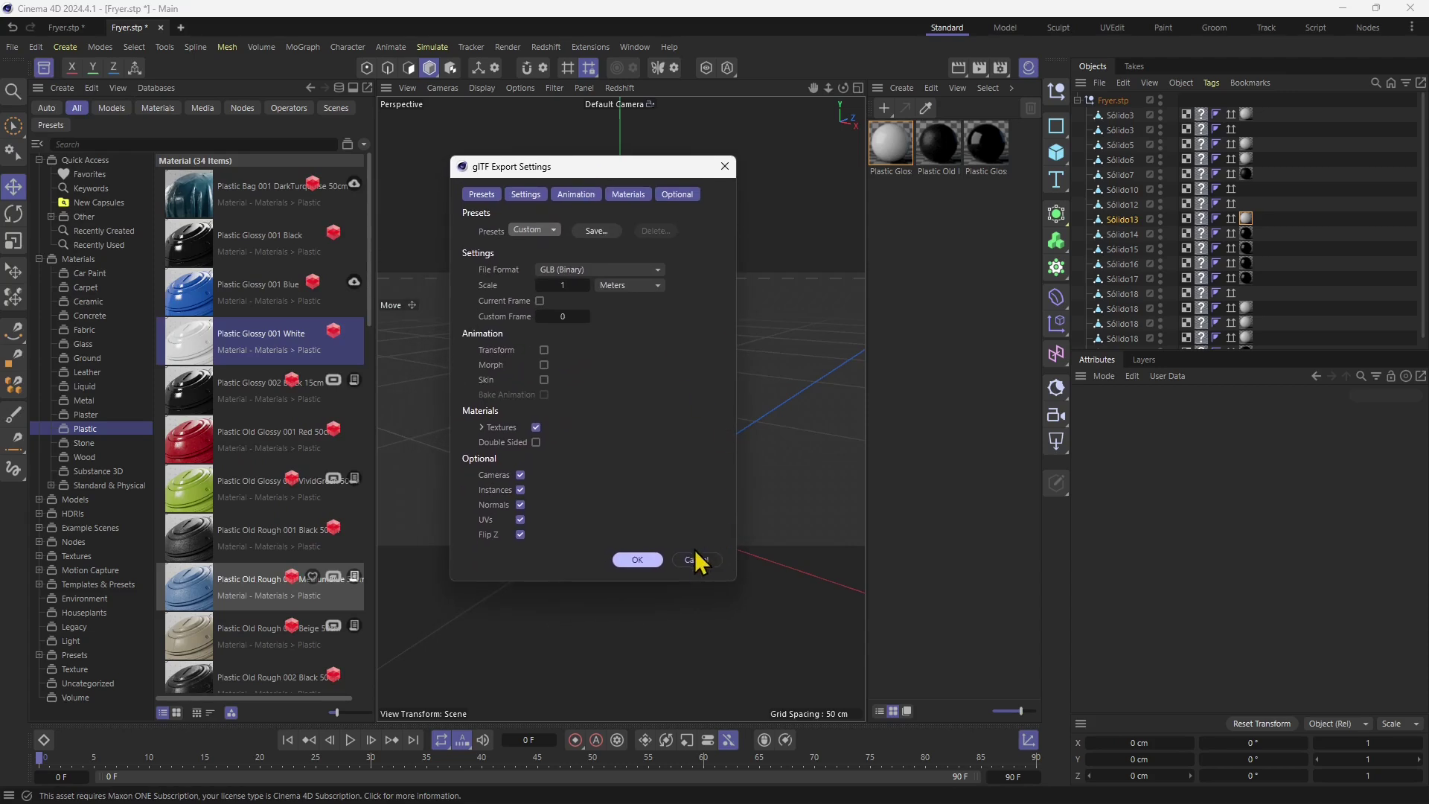
Step: Review the texture size options, confirm the settings, and save the GLB as Fryer C4D CAD
left_click(482, 427)
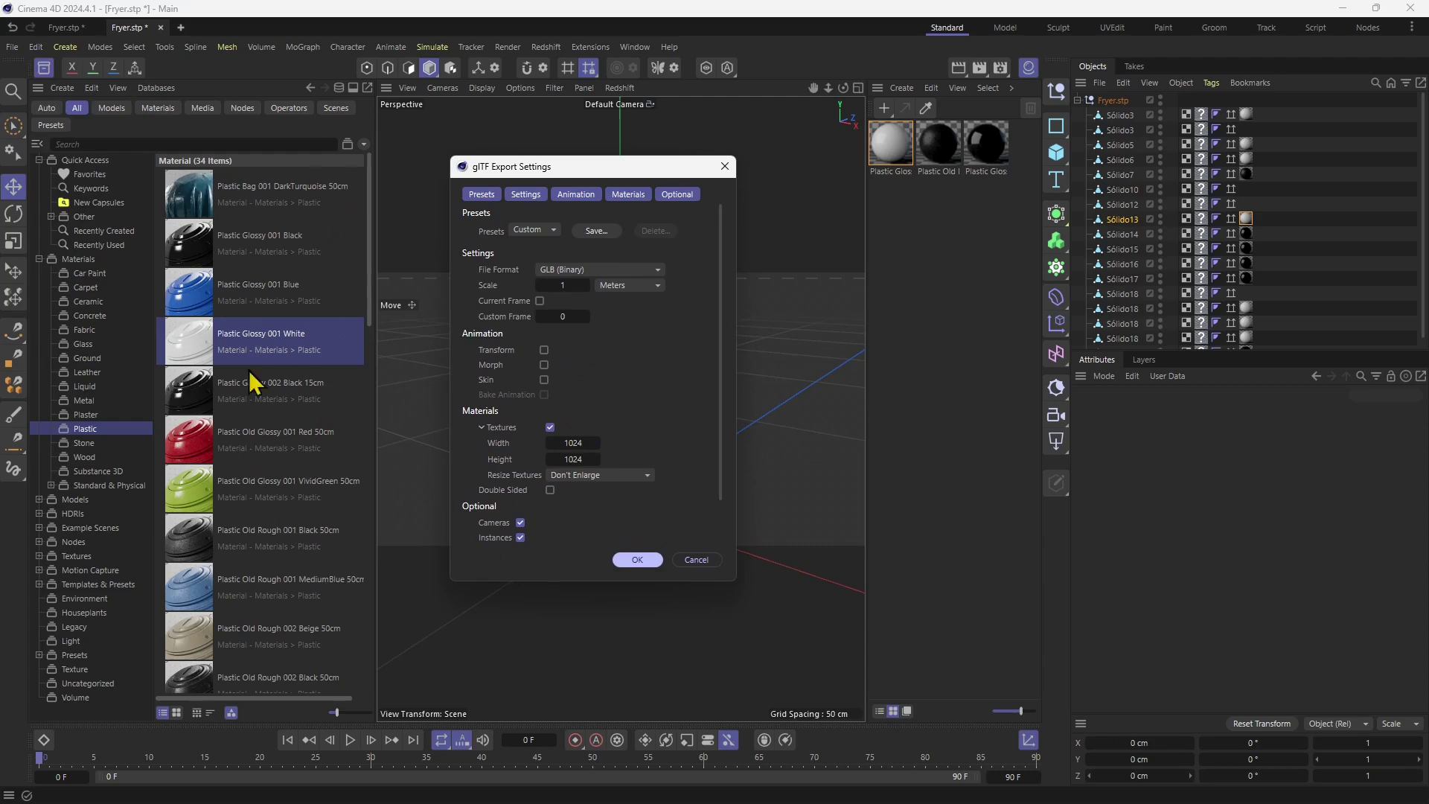
left_click(565, 443)
left_click(575, 457)
left_click(574, 443)
left_click(571, 459)
left_click(590, 476)
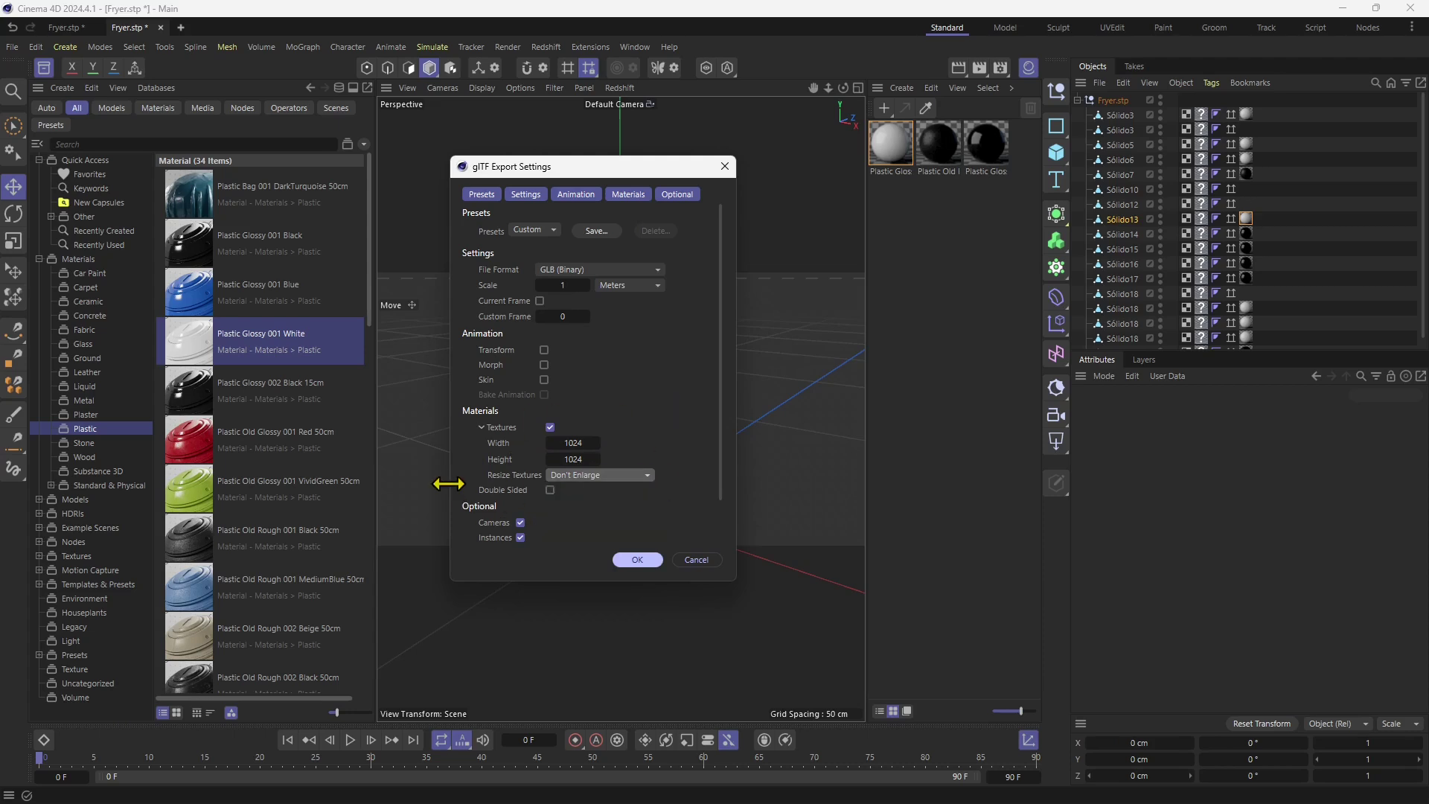
left_click(637, 558)
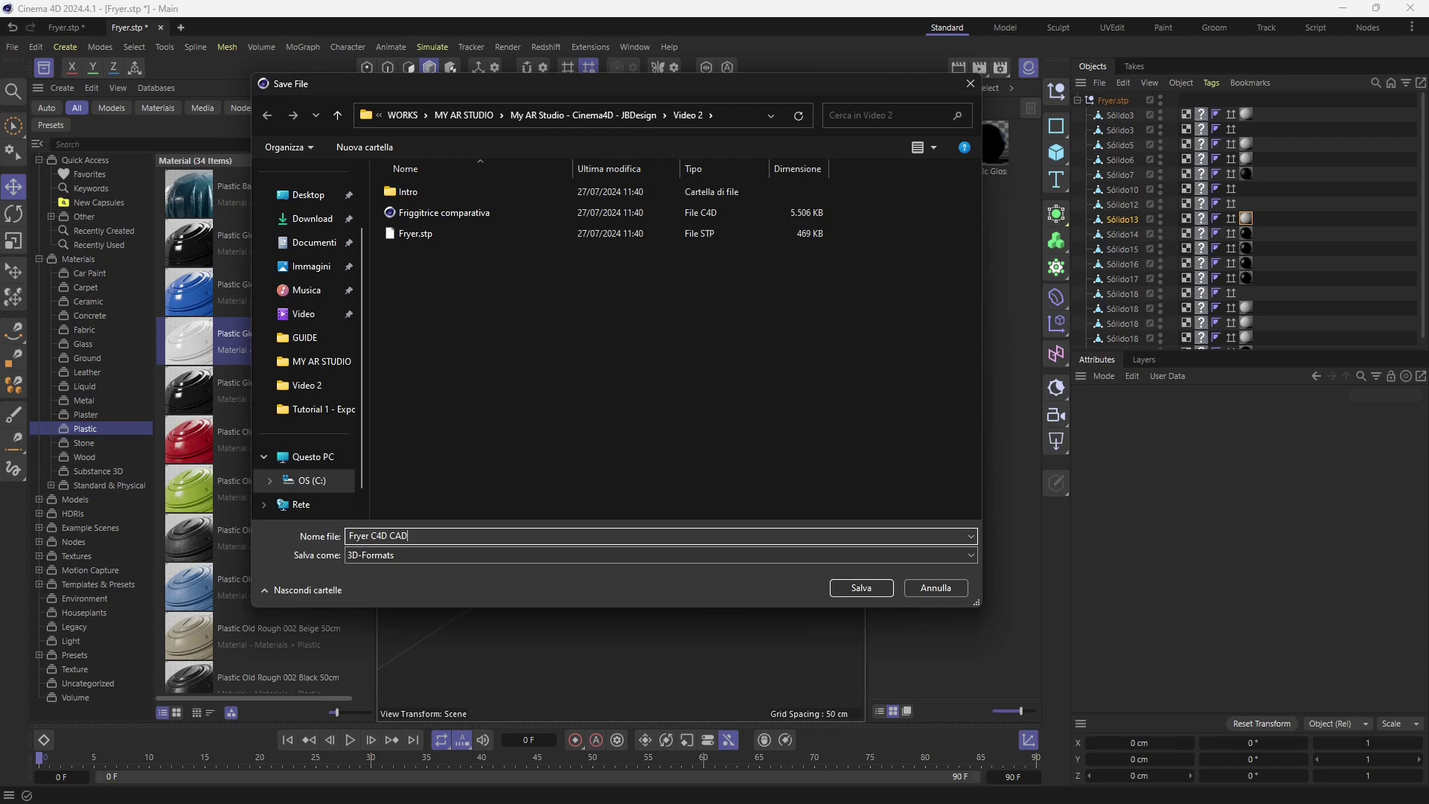
left_click(860, 588)
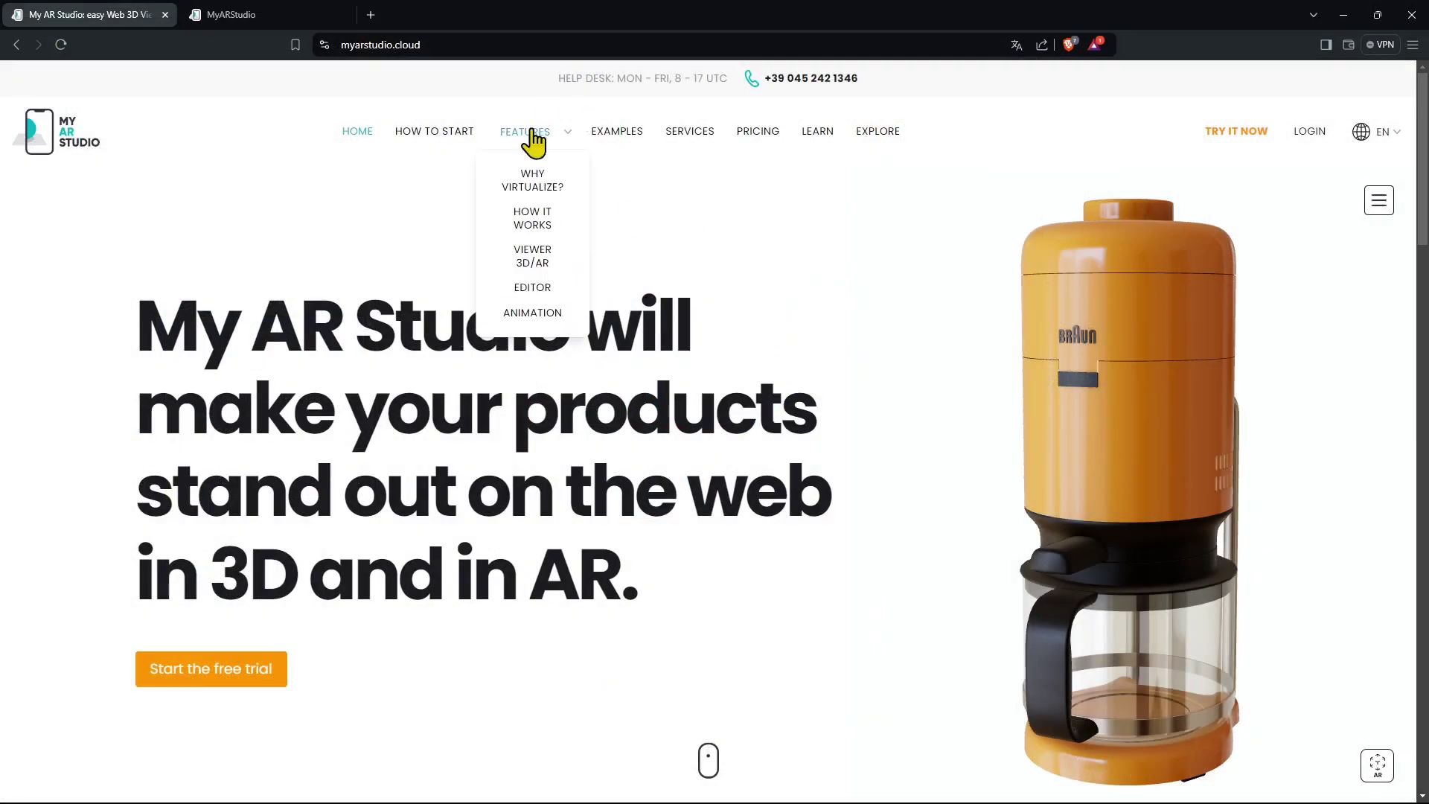
Step: Start a new My AR Studio product, upload the Fryer C4D CAD GLB, and check the loaded fryer
left_click(237, 18)
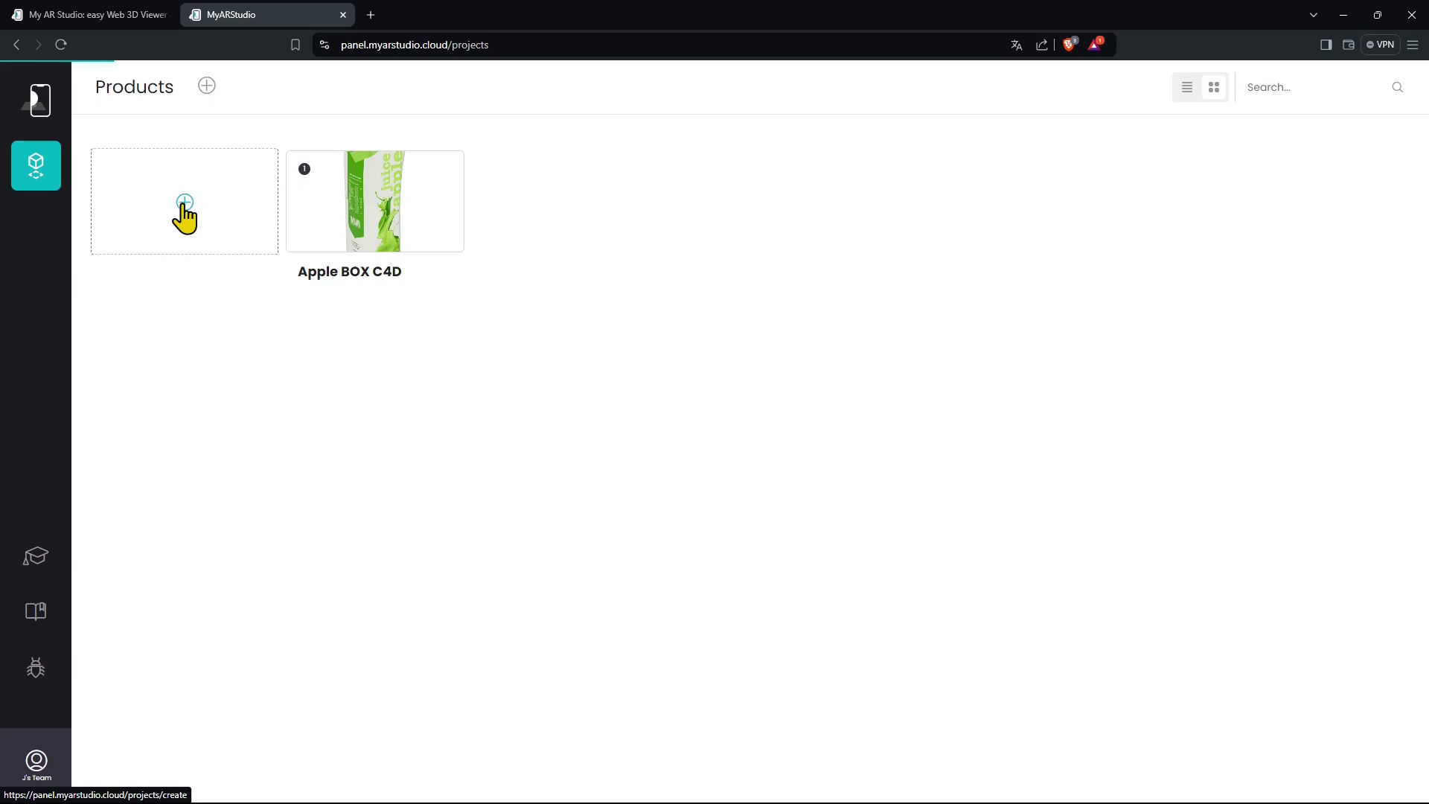
left_click(183, 207)
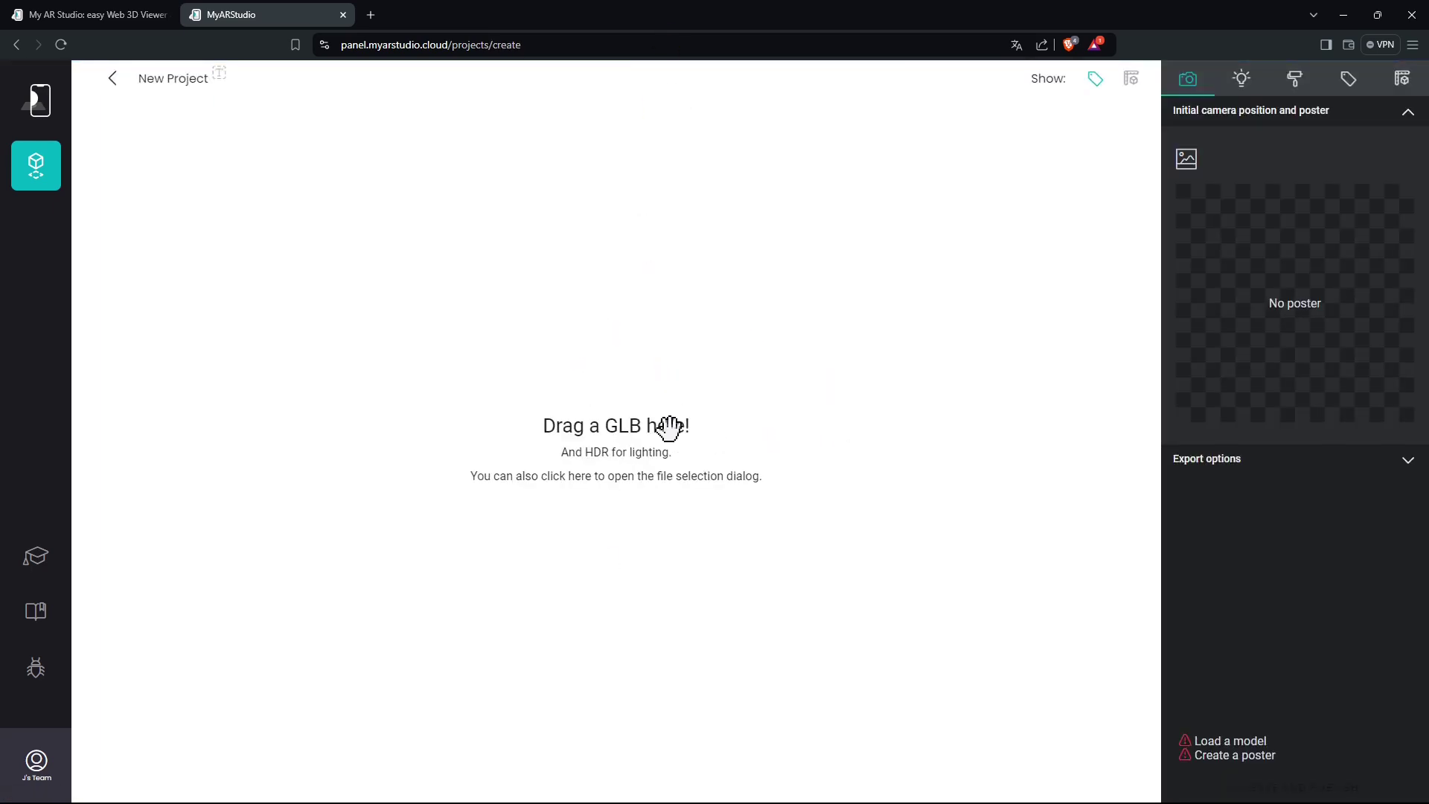
double_click(685, 15)
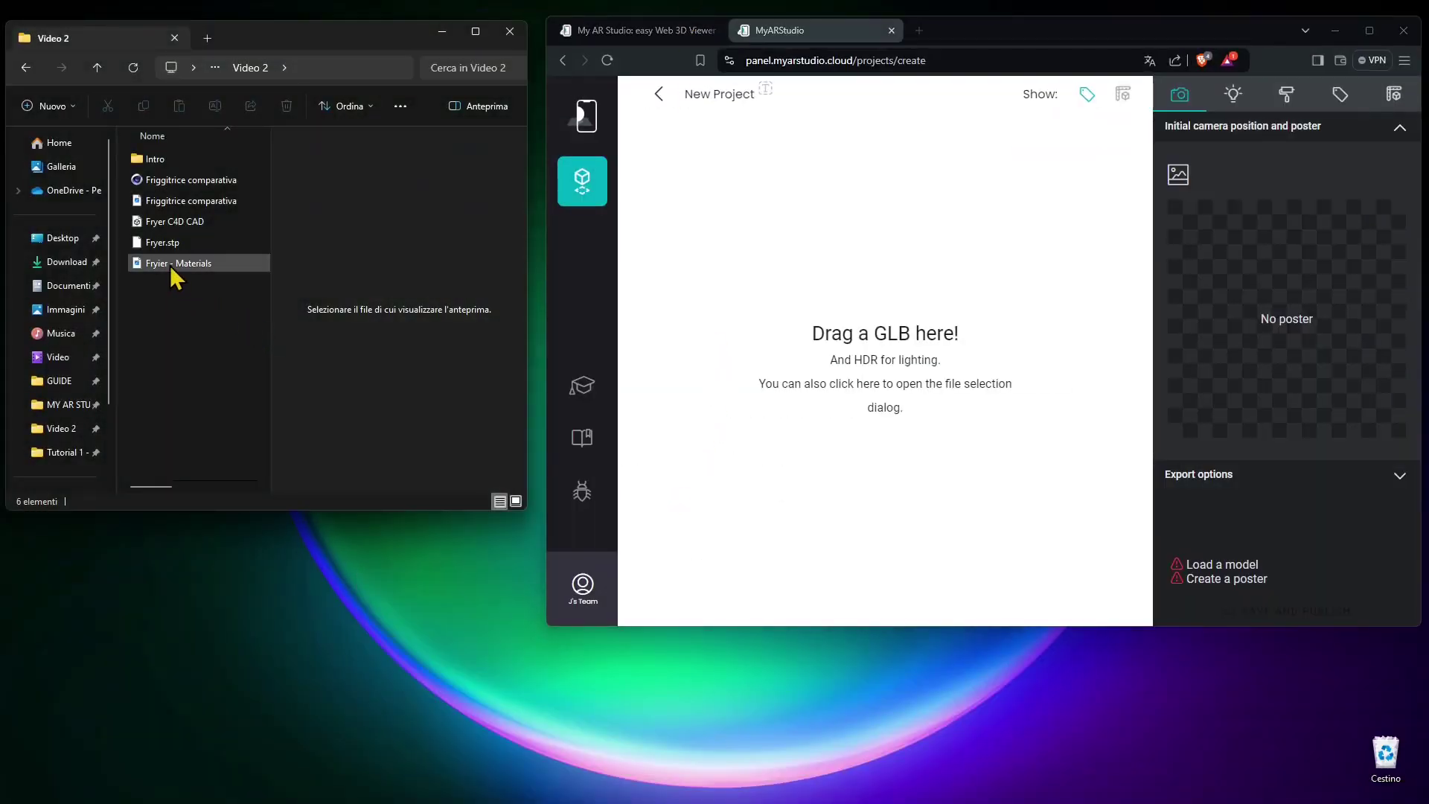
left_click(168, 221)
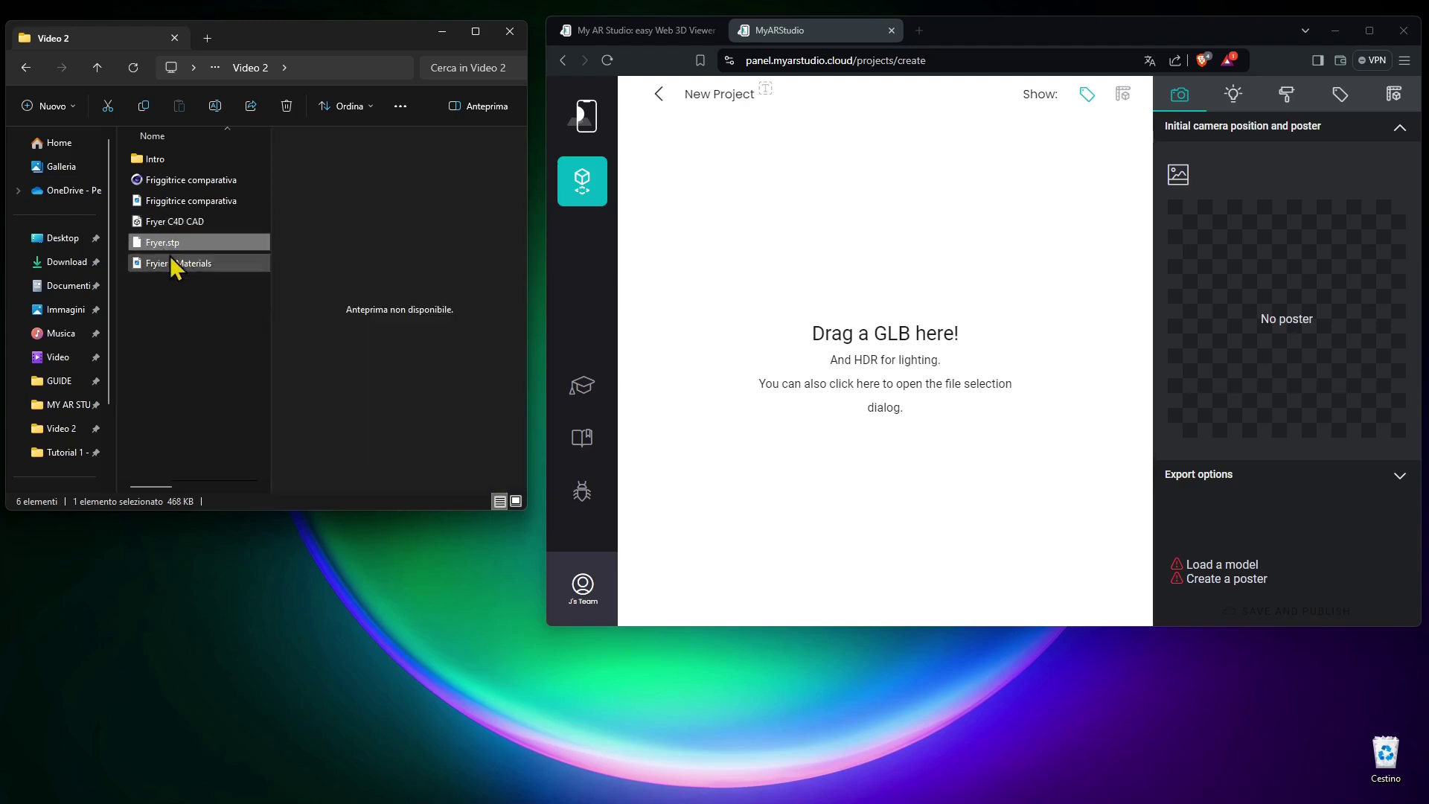
left_click(139, 224)
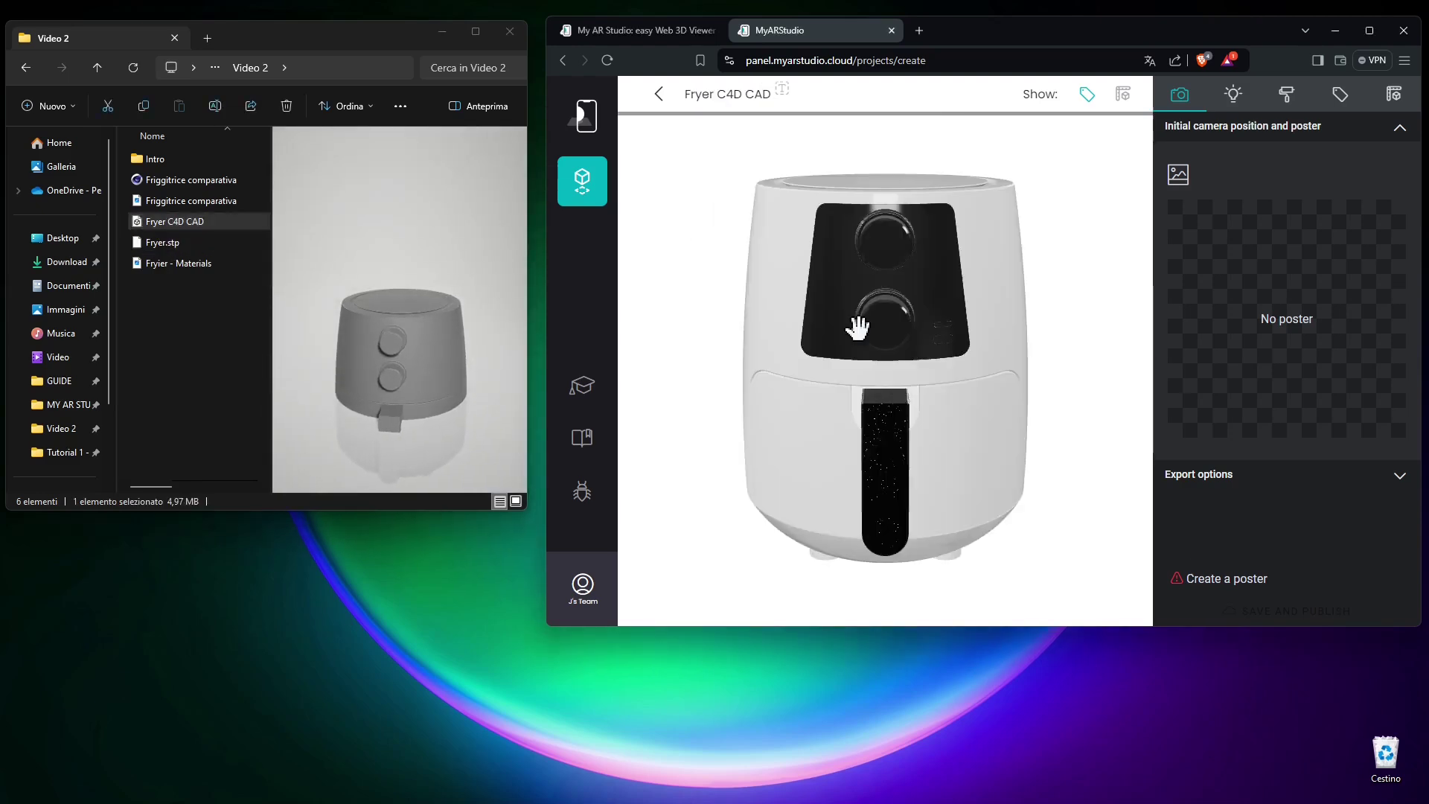
left_click_drag(854, 327, 898, 441)
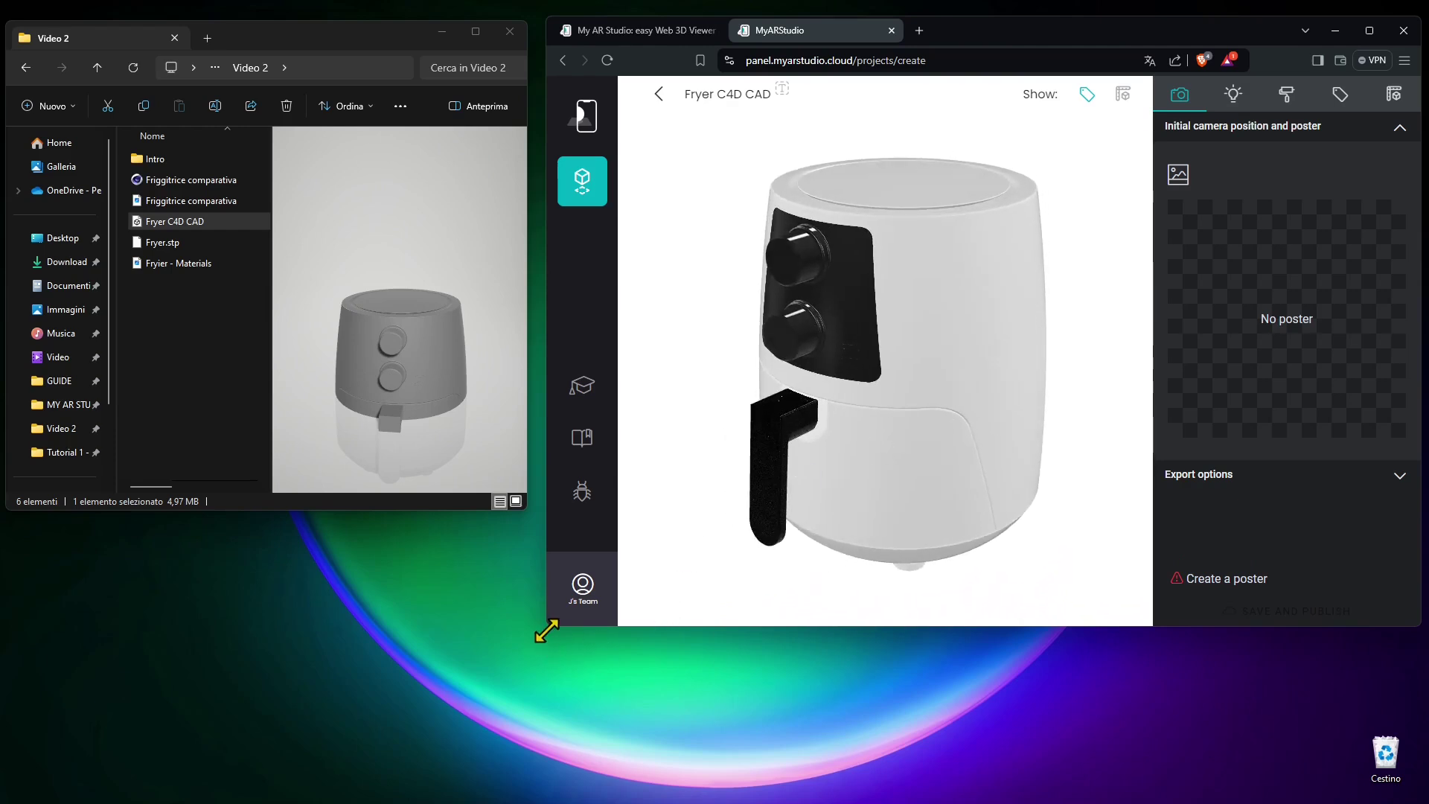
key("super+Up")
Step: Generate the fryer's poster image, then save and publish the Fryer C4D CAD product
left_click(1187, 160)
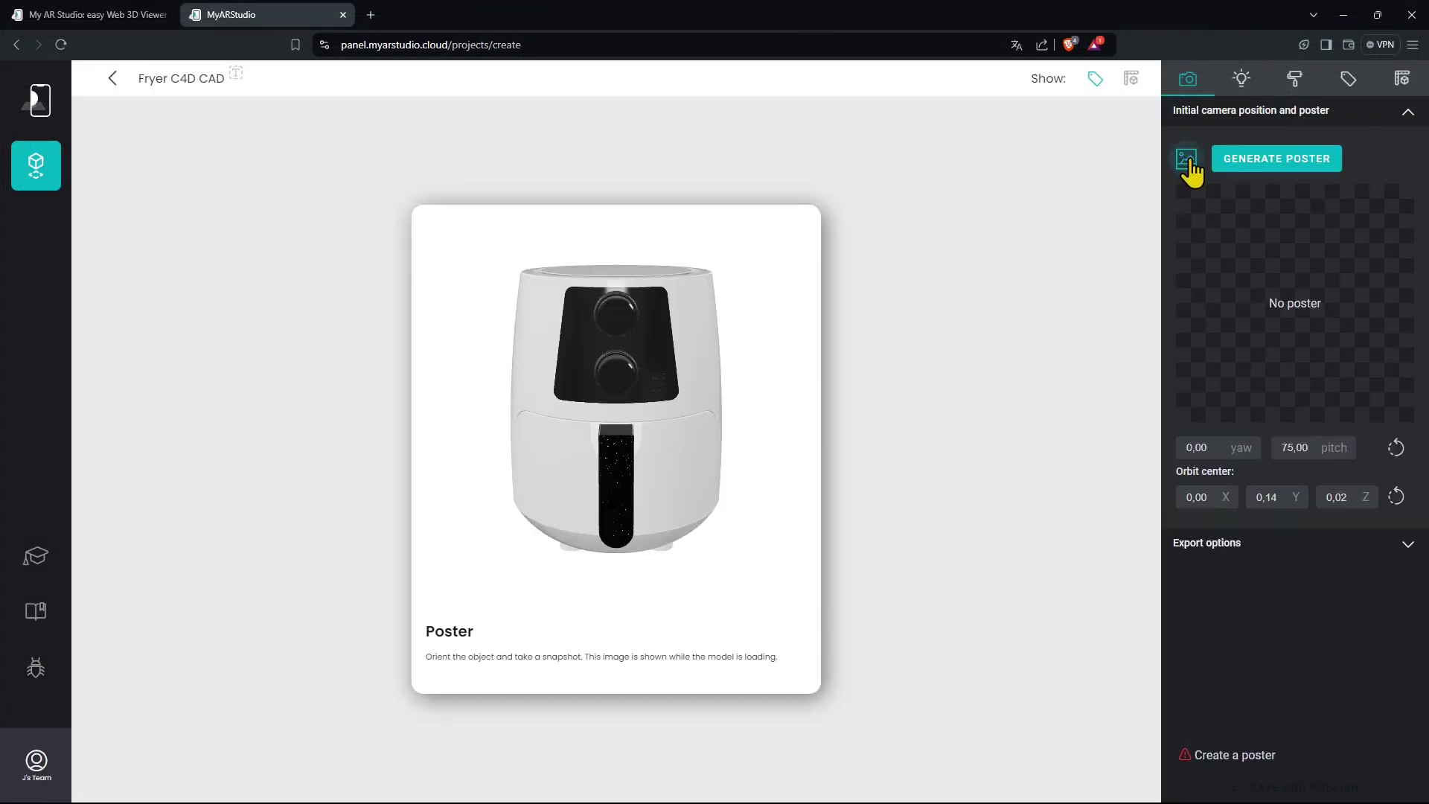
left_click(1277, 159)
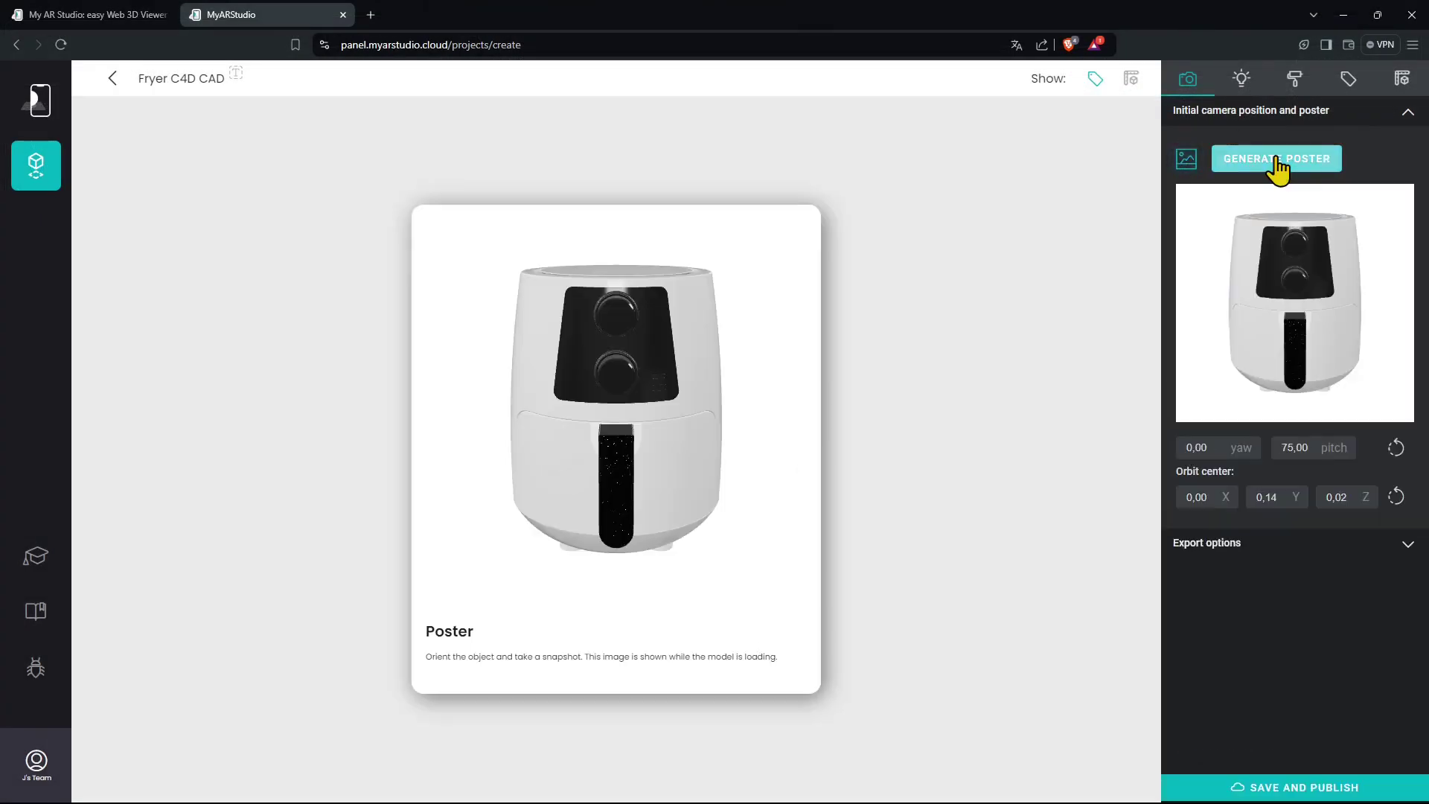
left_click(1290, 790)
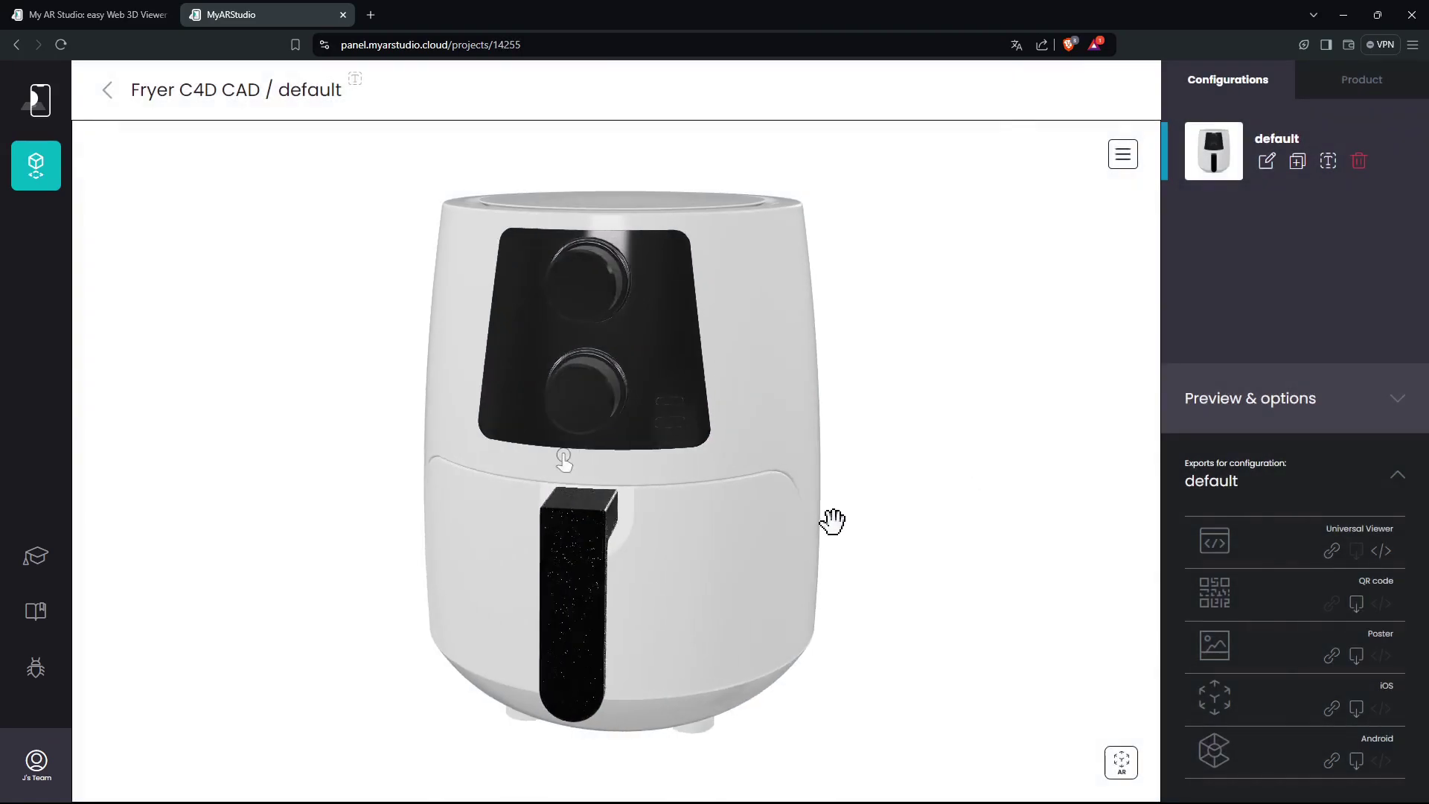
Step: Orbit and zoom the published fryer to inspect its side and underside
left_click_drag(832, 520, 606, 548)
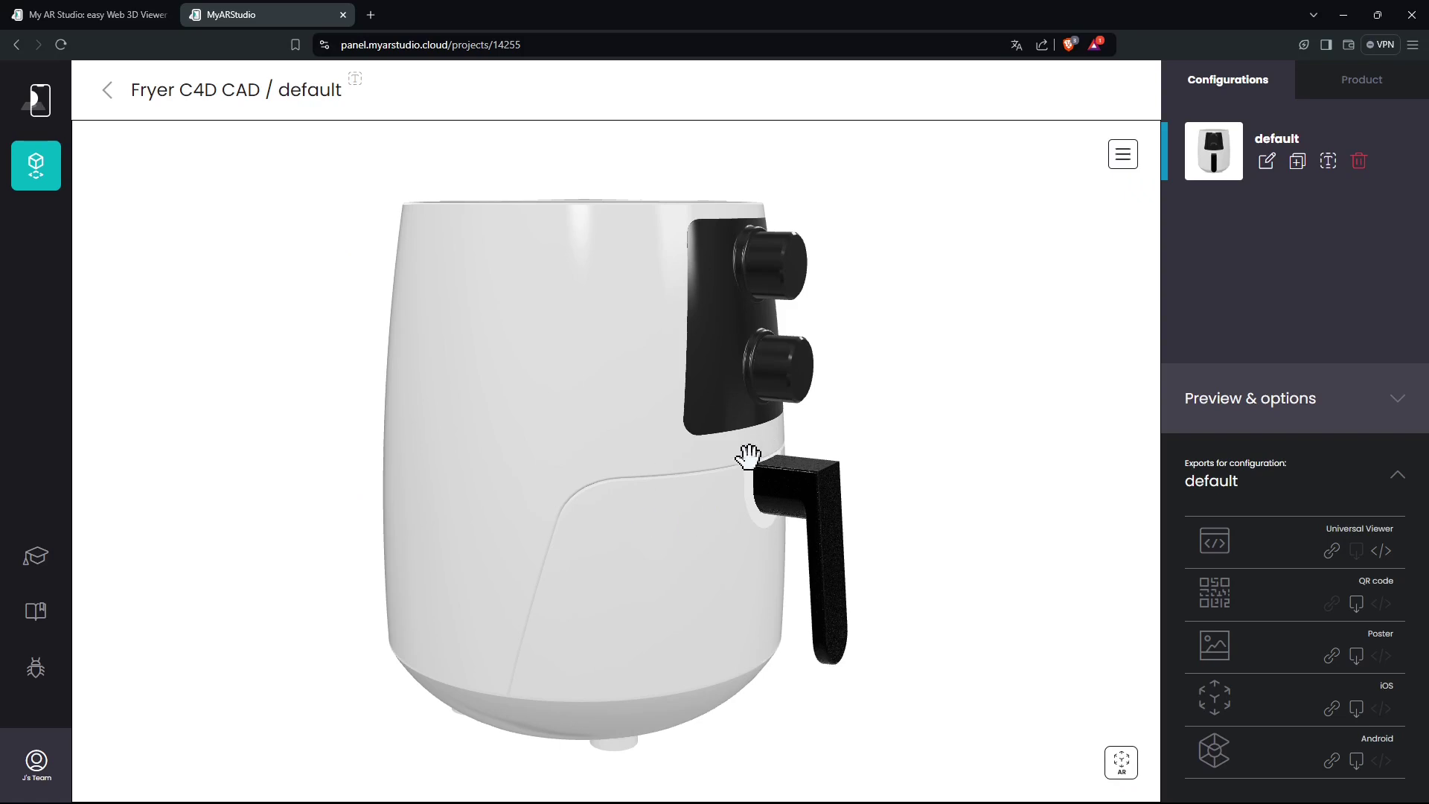
left_click_drag(748, 455, 940, 459)
scroll(692, 437, "up", 5)
scroll(648, 447, "down", 5)
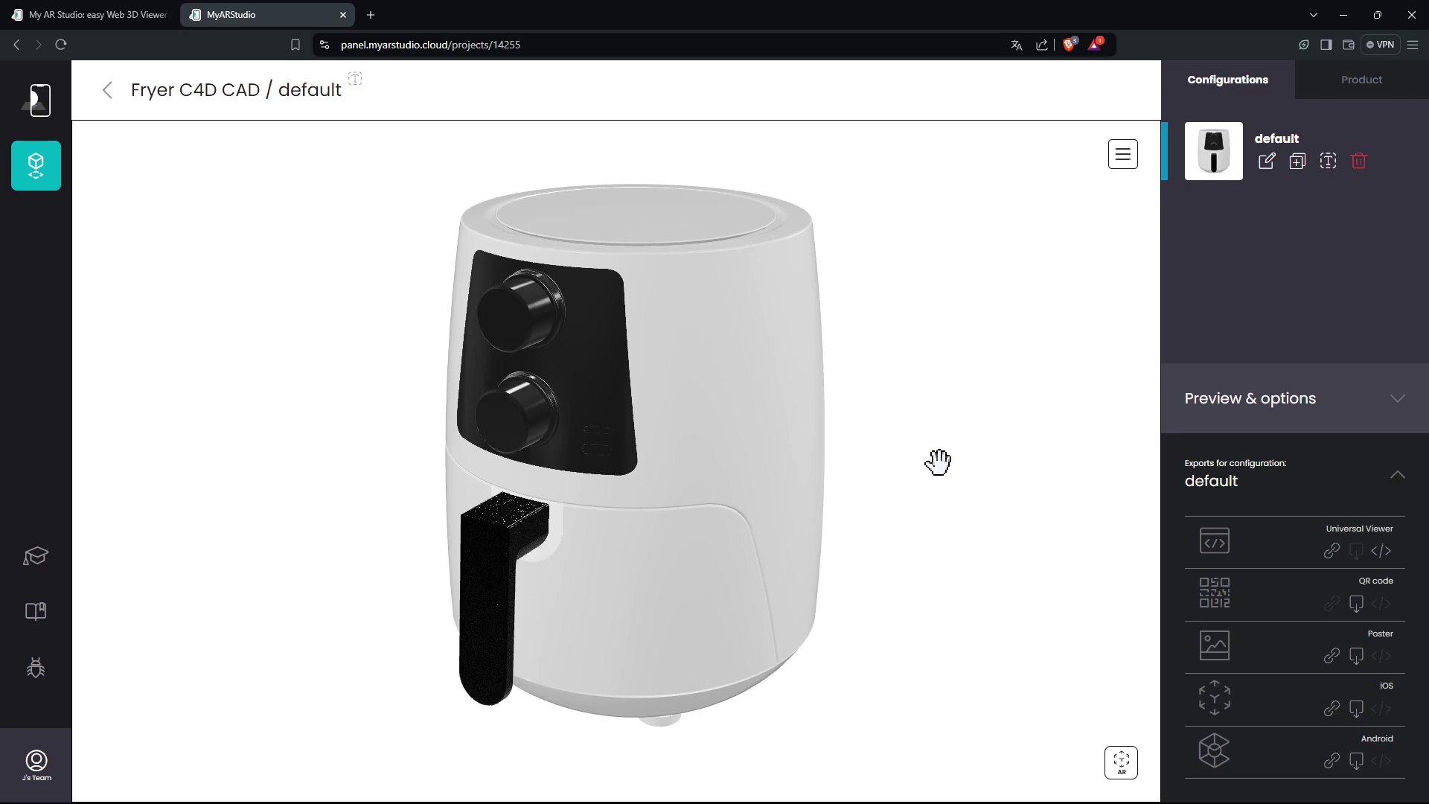